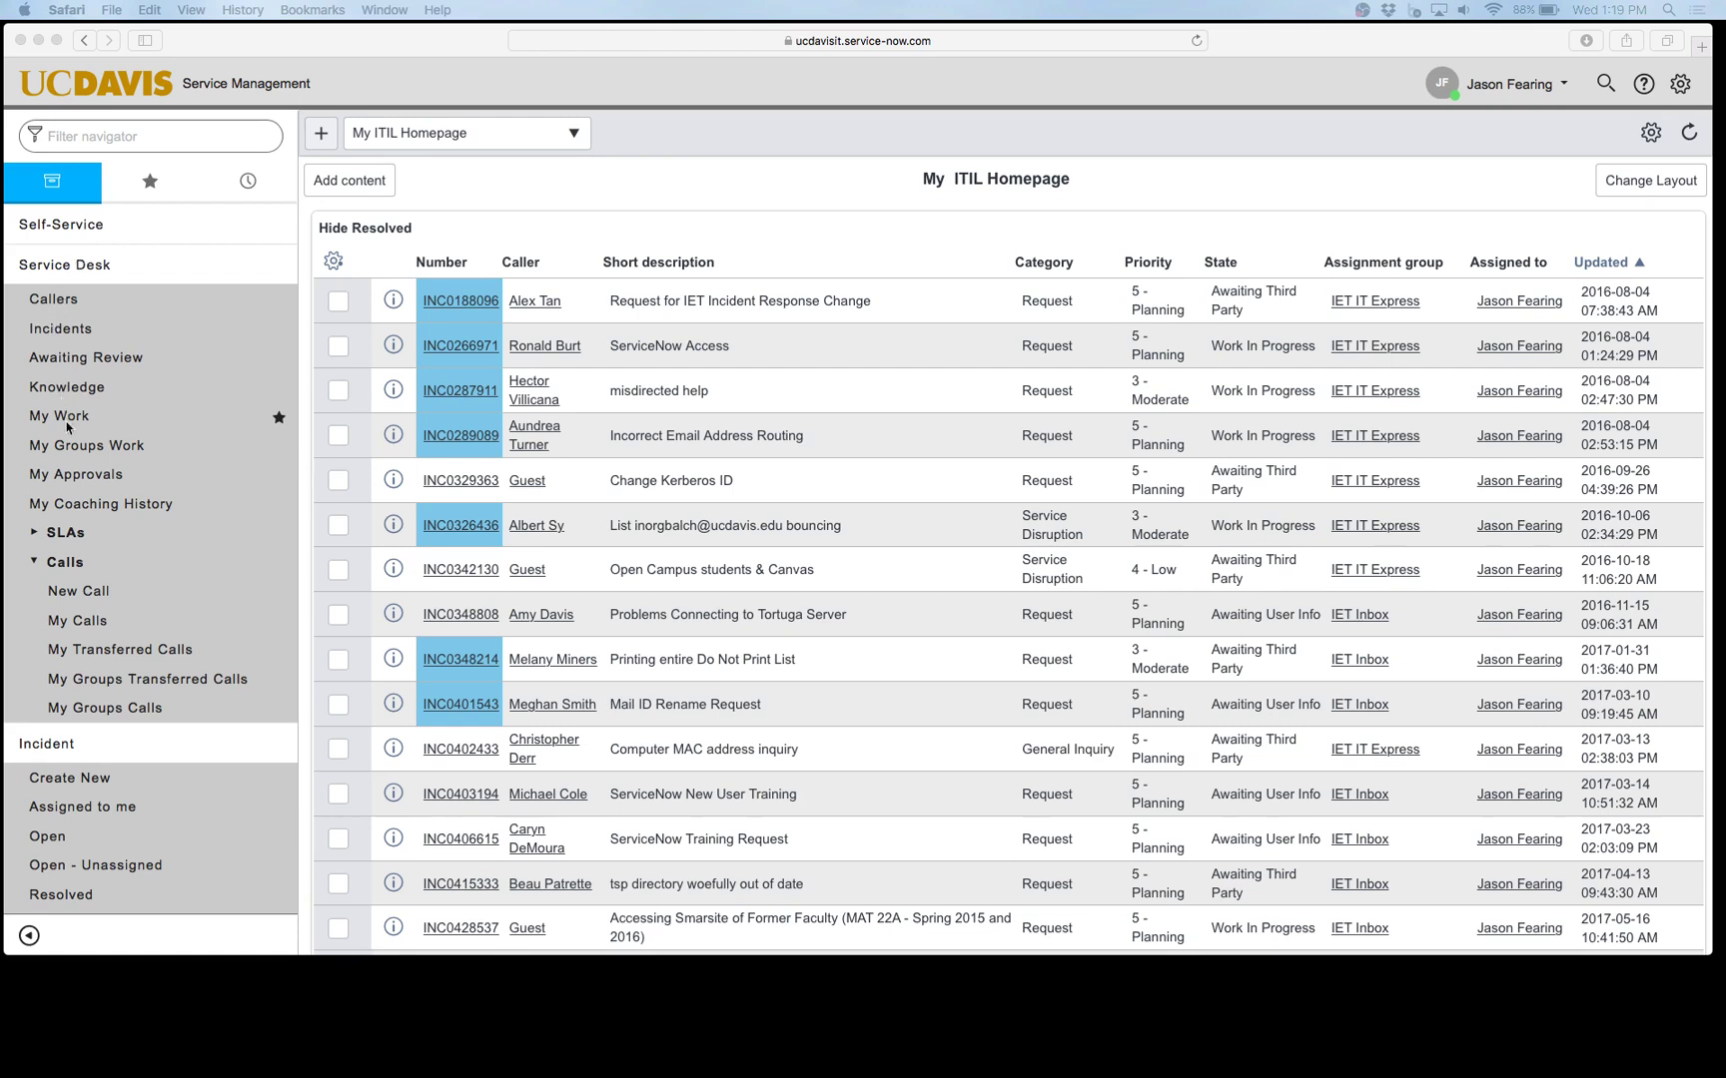
Step: Start a new incident and pick the caller, auto-filling department ENT APPS&INFRASTRUCTURE SVCS
click(82, 788)
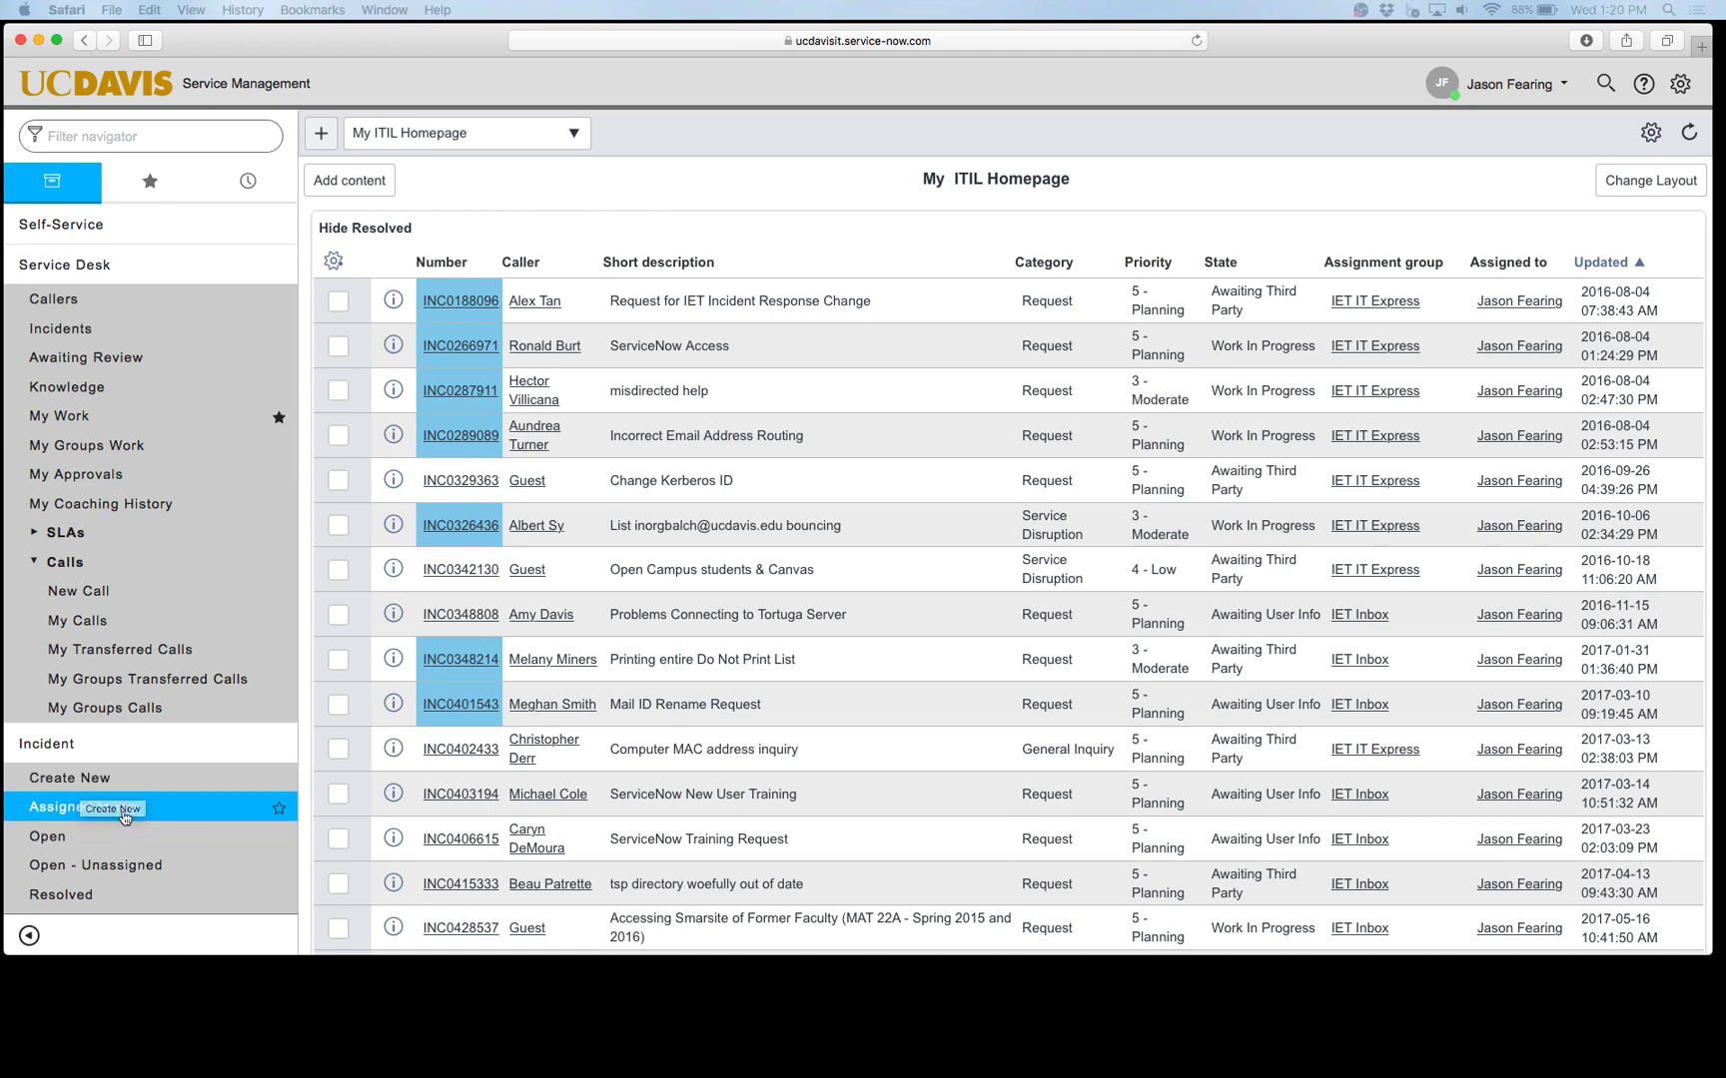
click(99, 788)
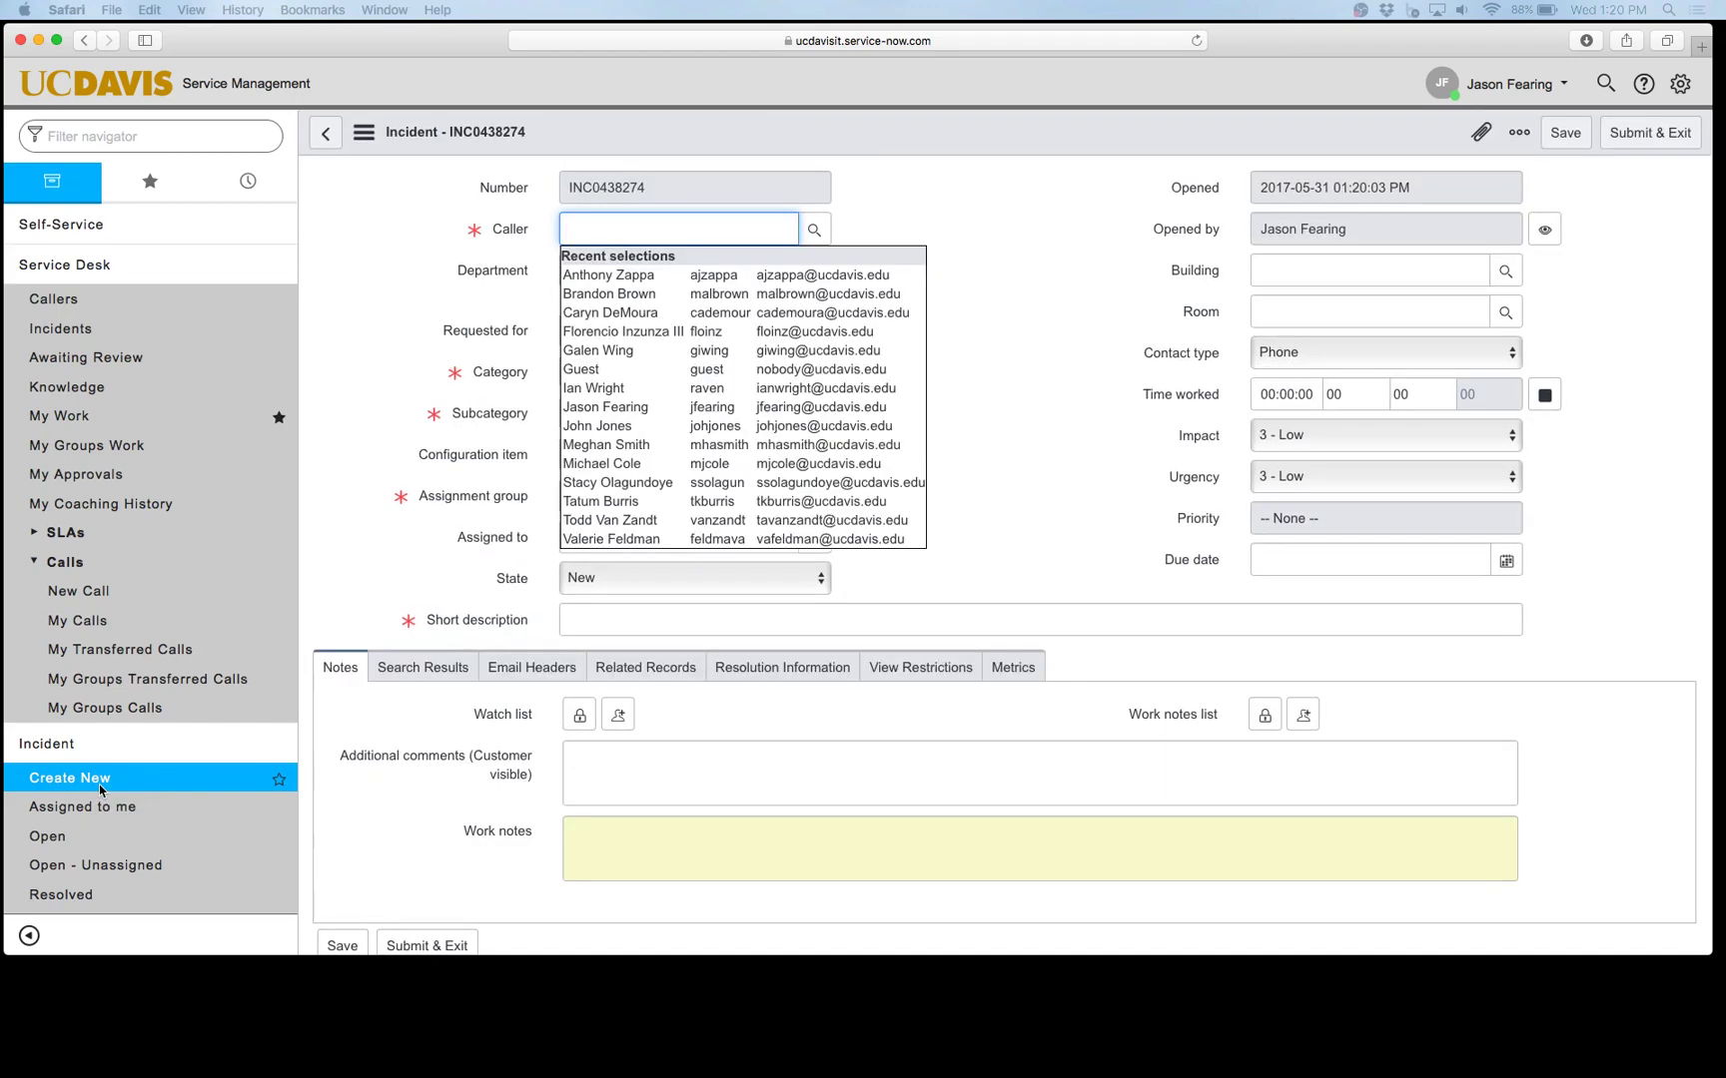
key(Down)
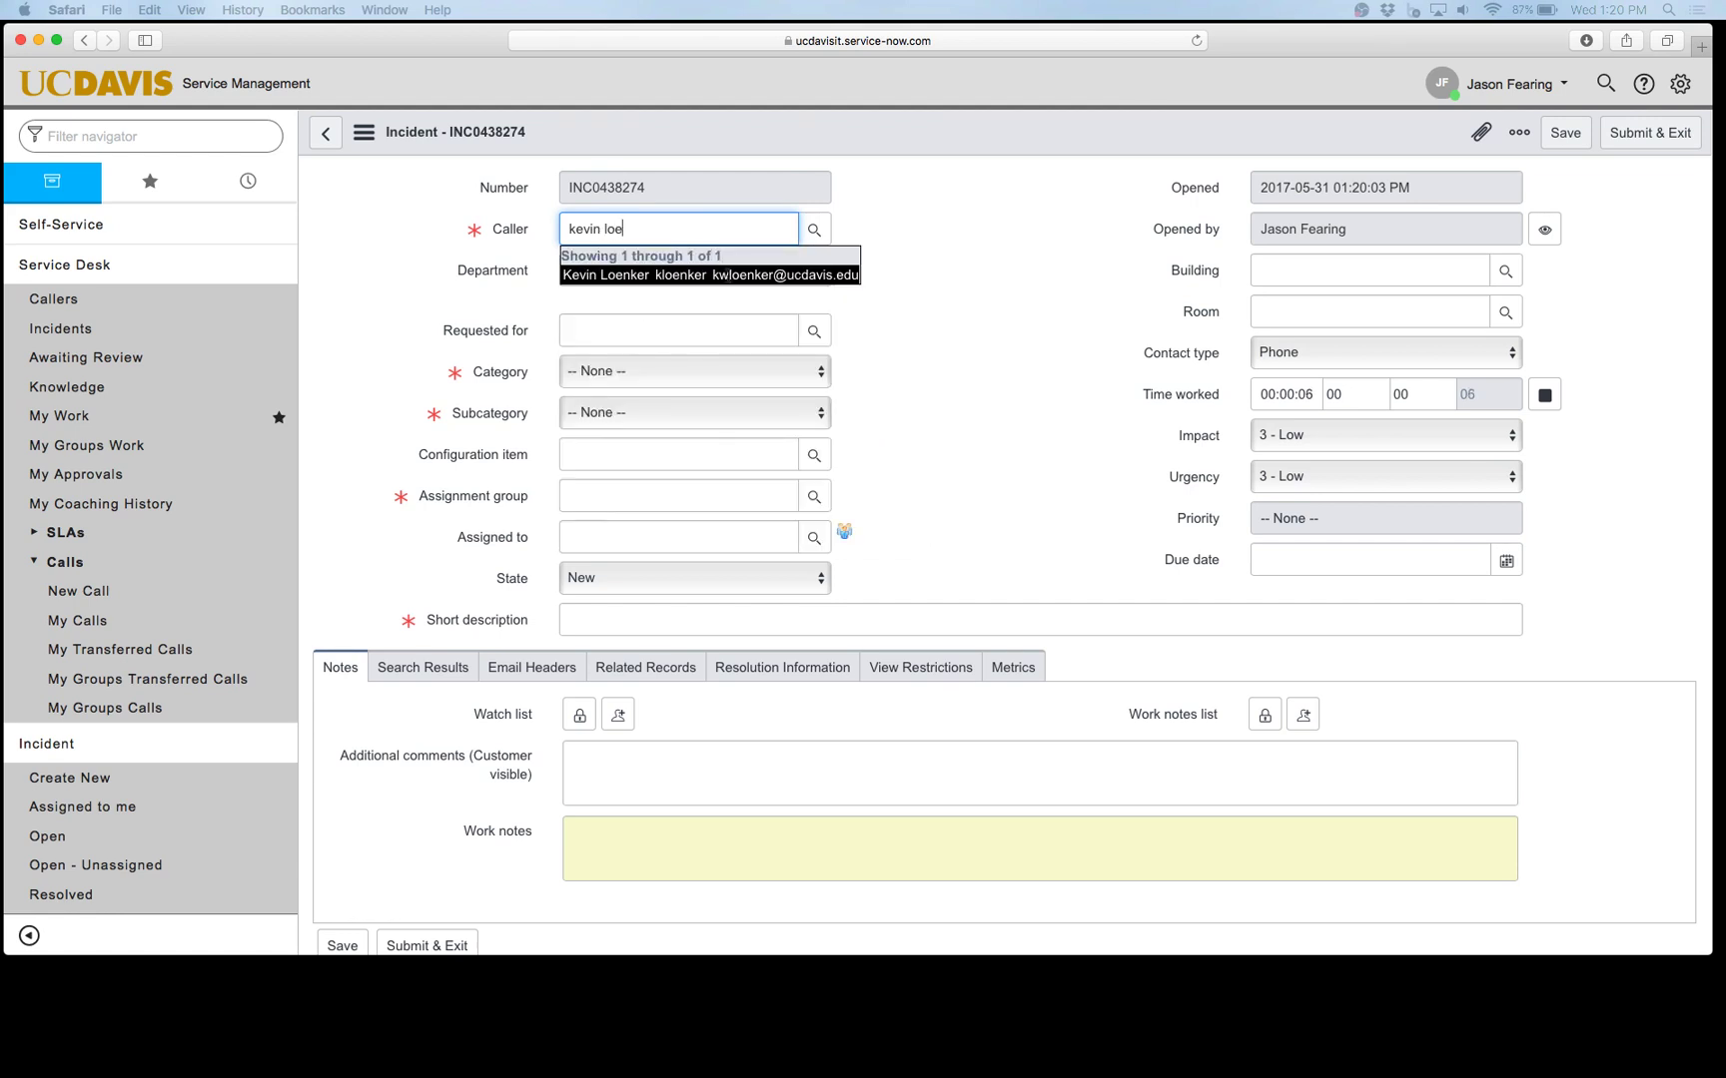
key(Return)
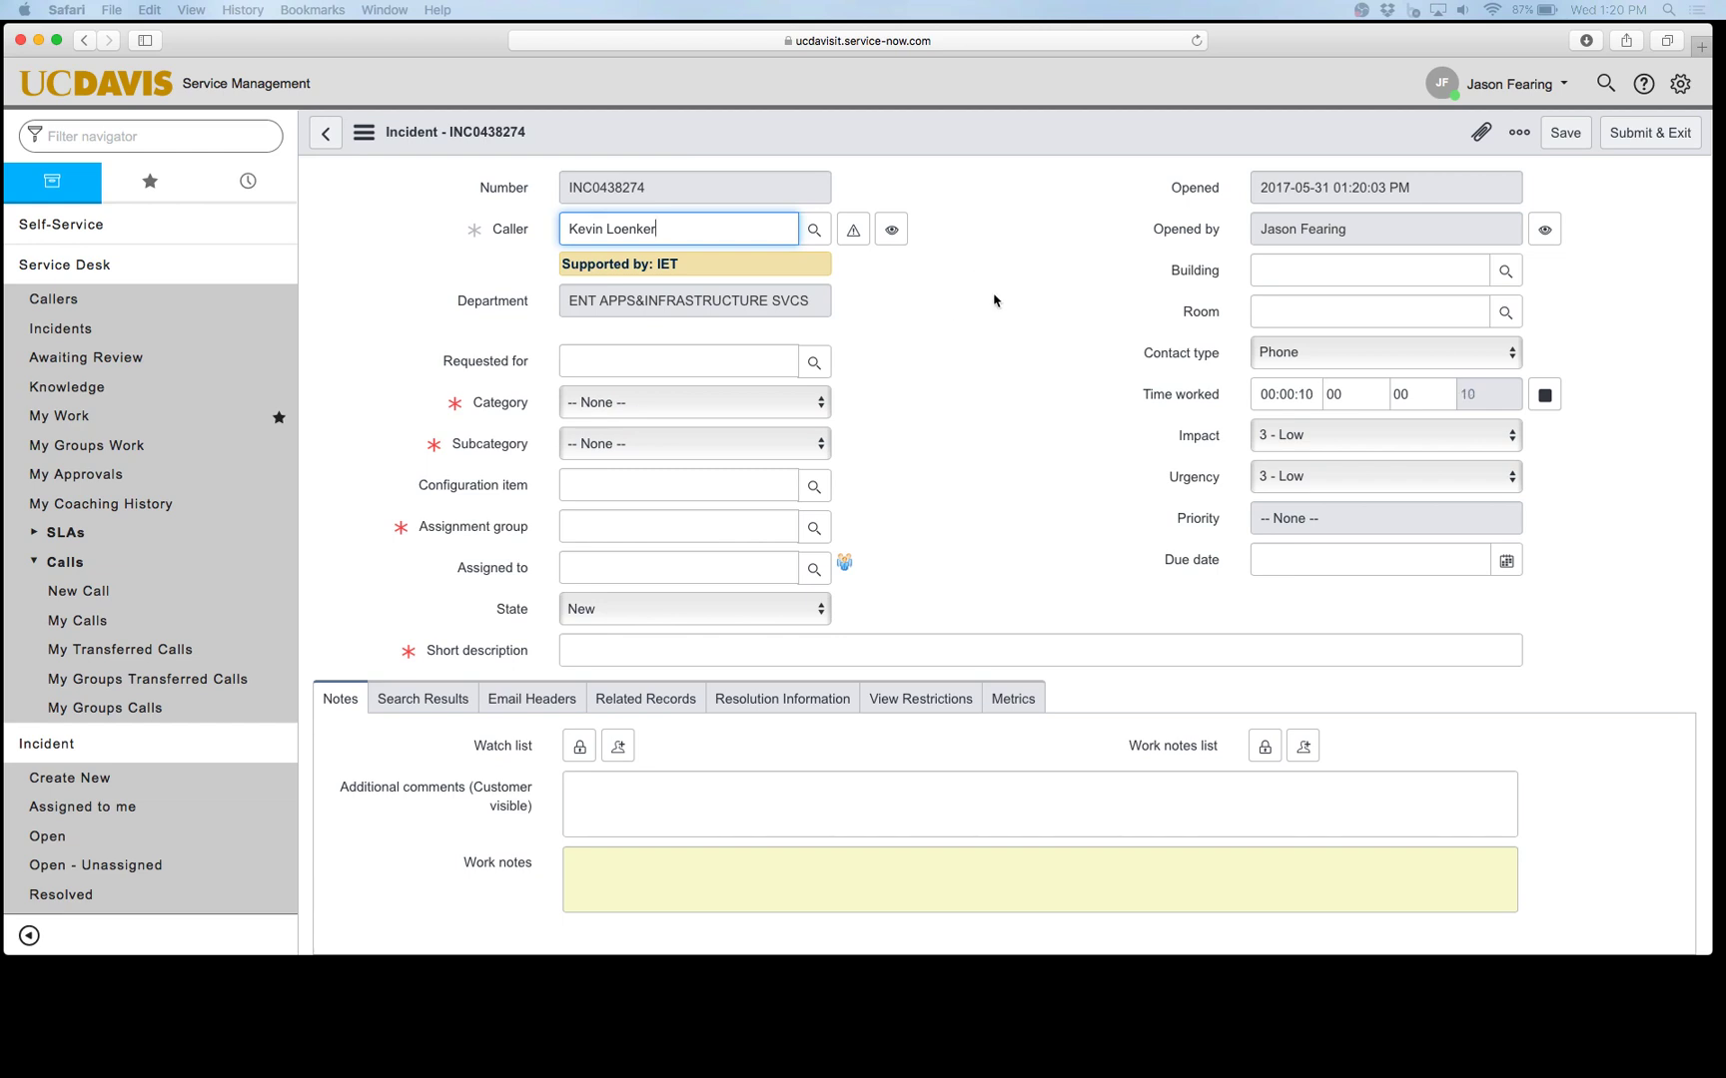
scroll(994, 299, down, 2)
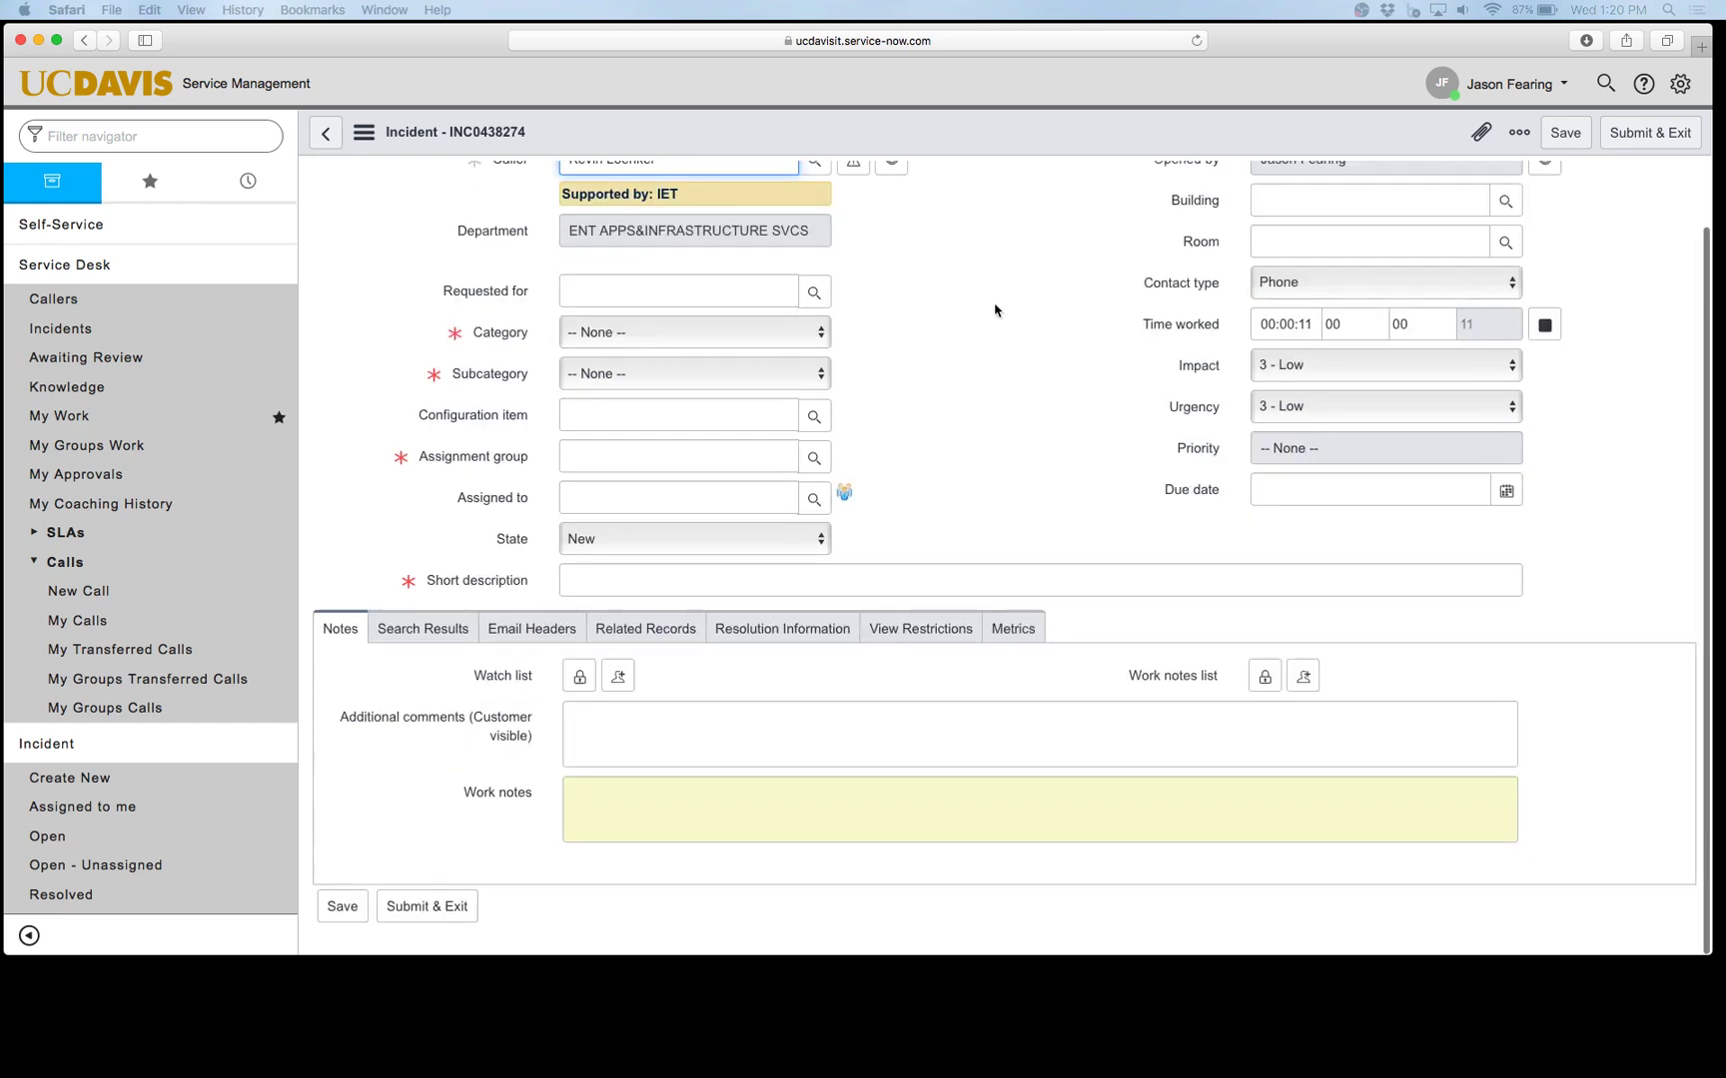
Step: Enter 'ServiceNow Infomration' as the new incident's short description
click(819, 581)
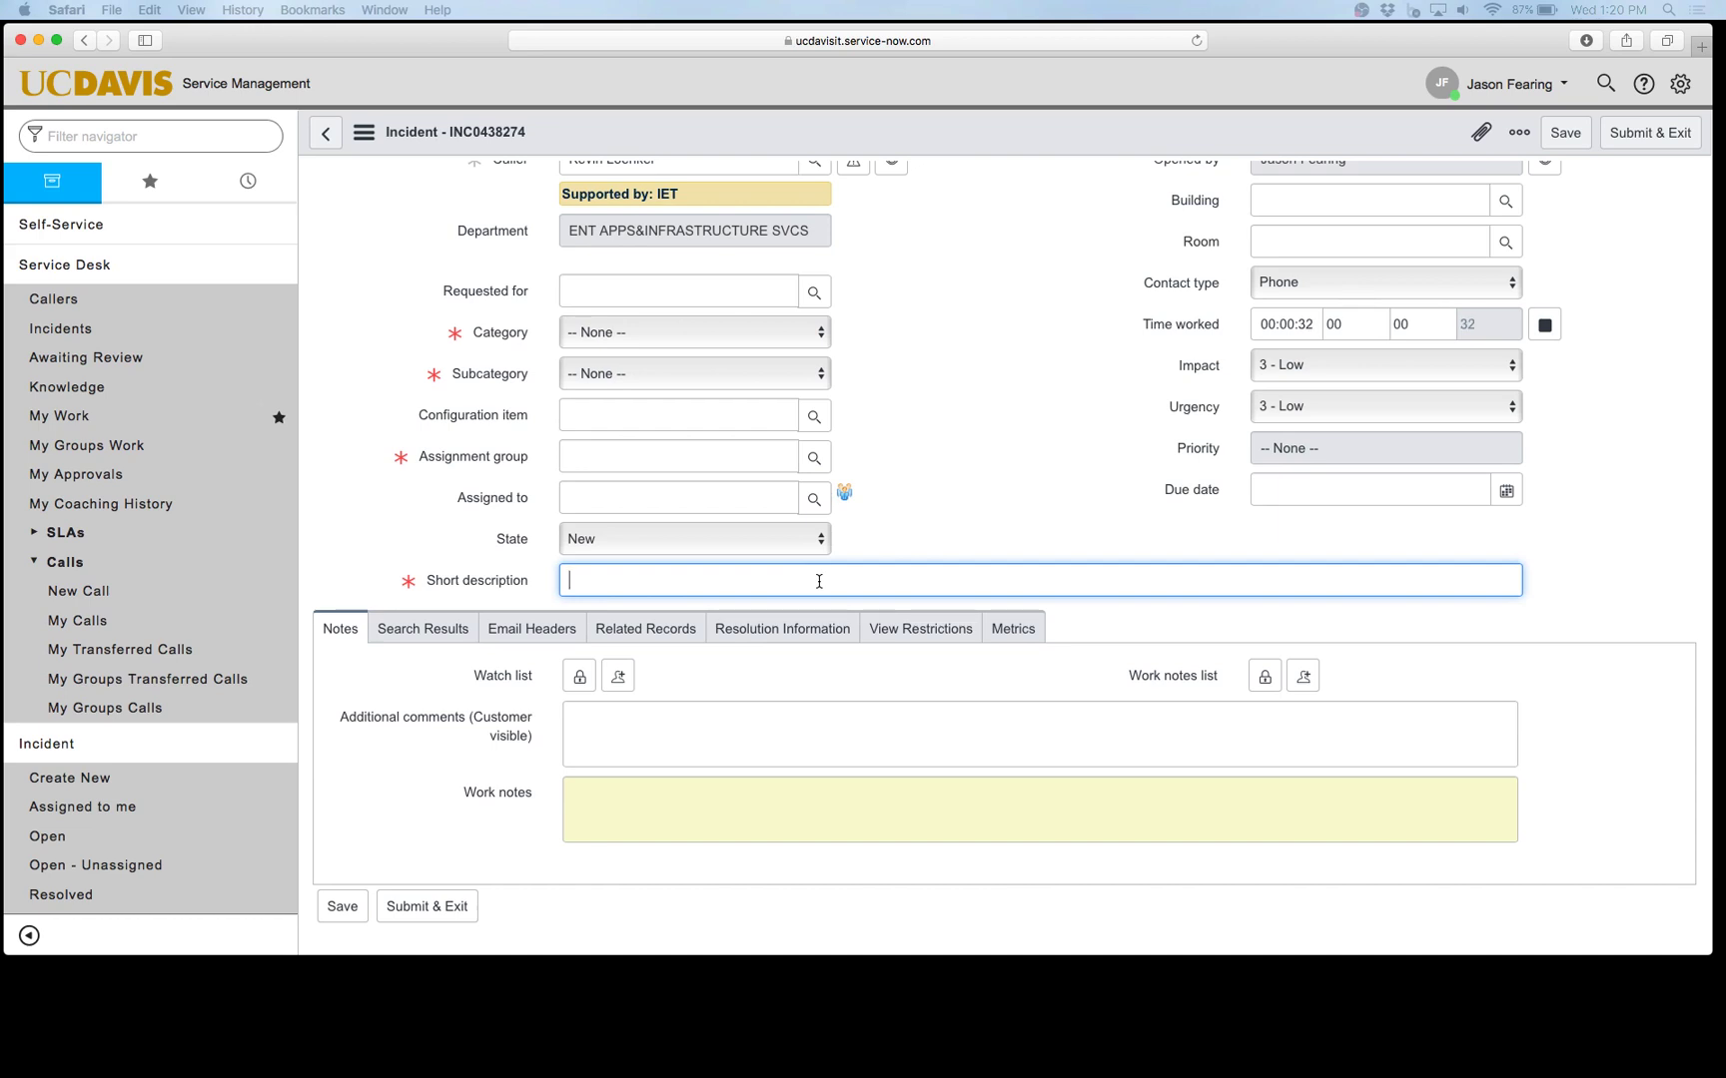
text(ServiceNow Infomration)
click(777, 567)
Step: Show the Search Results knowledge articles, then open and close the form's System Settings
click(408, 631)
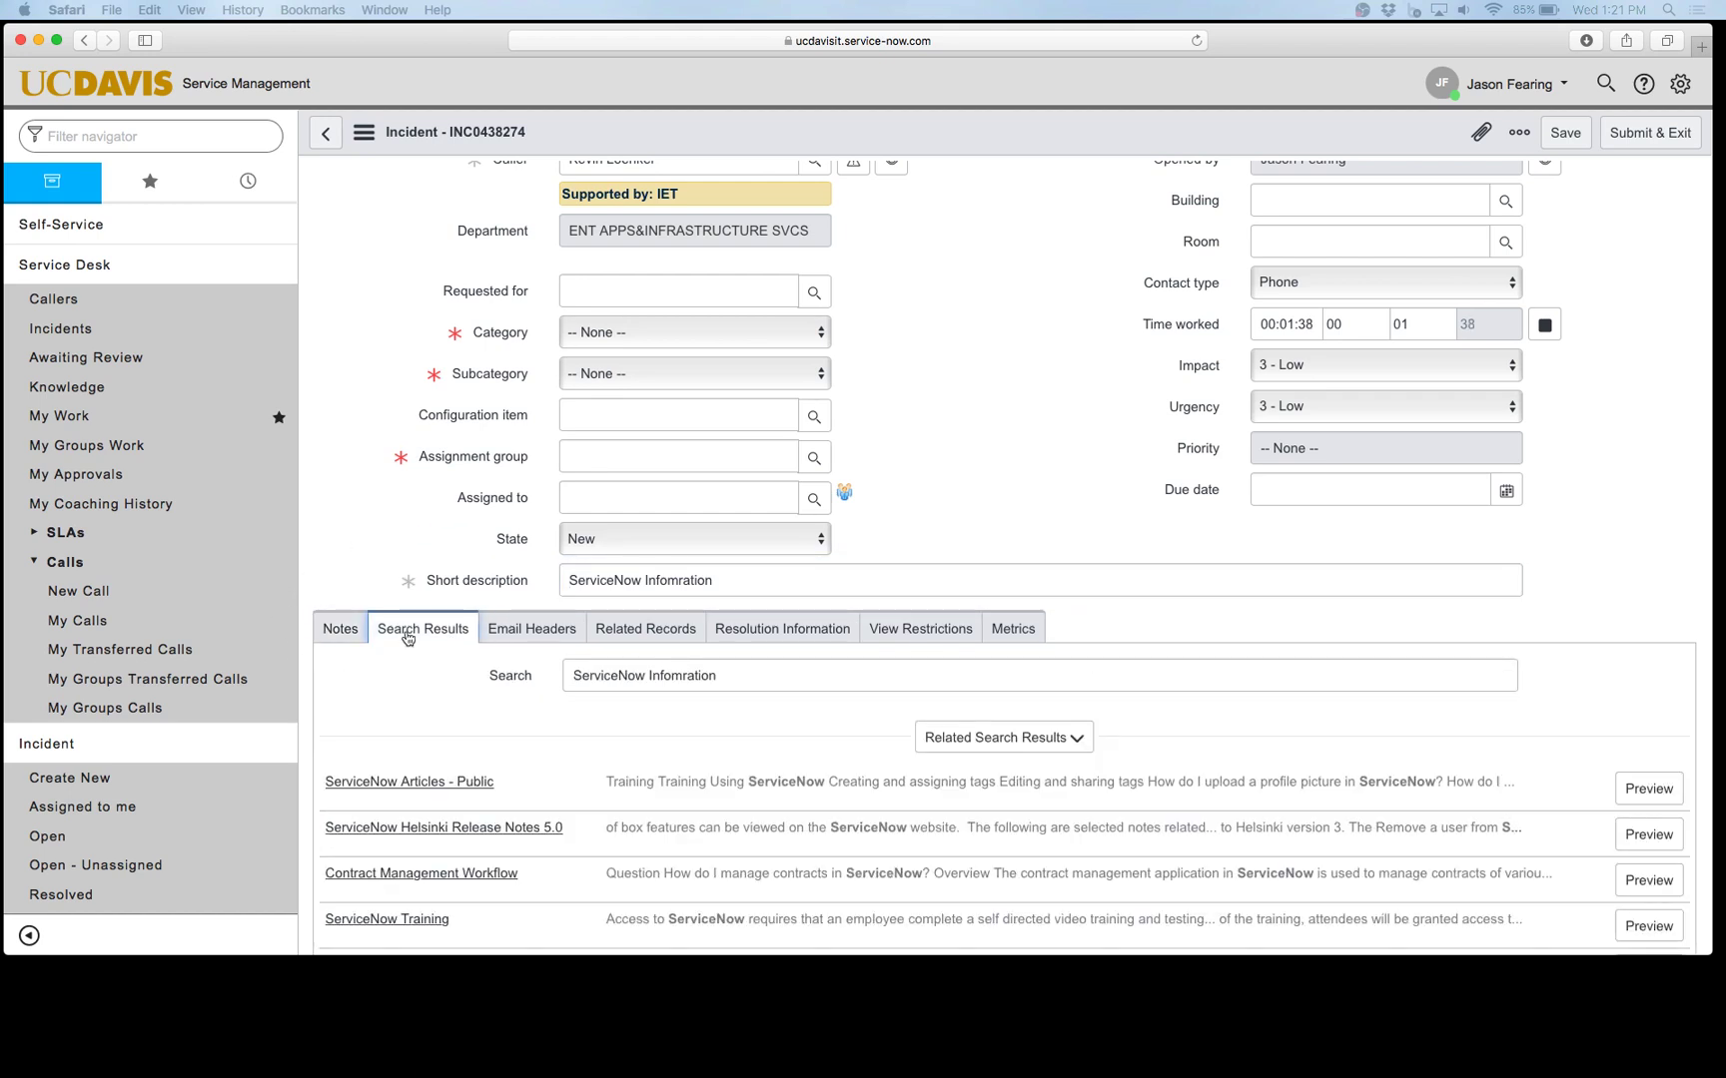
scroll(474, 713, down, 4)
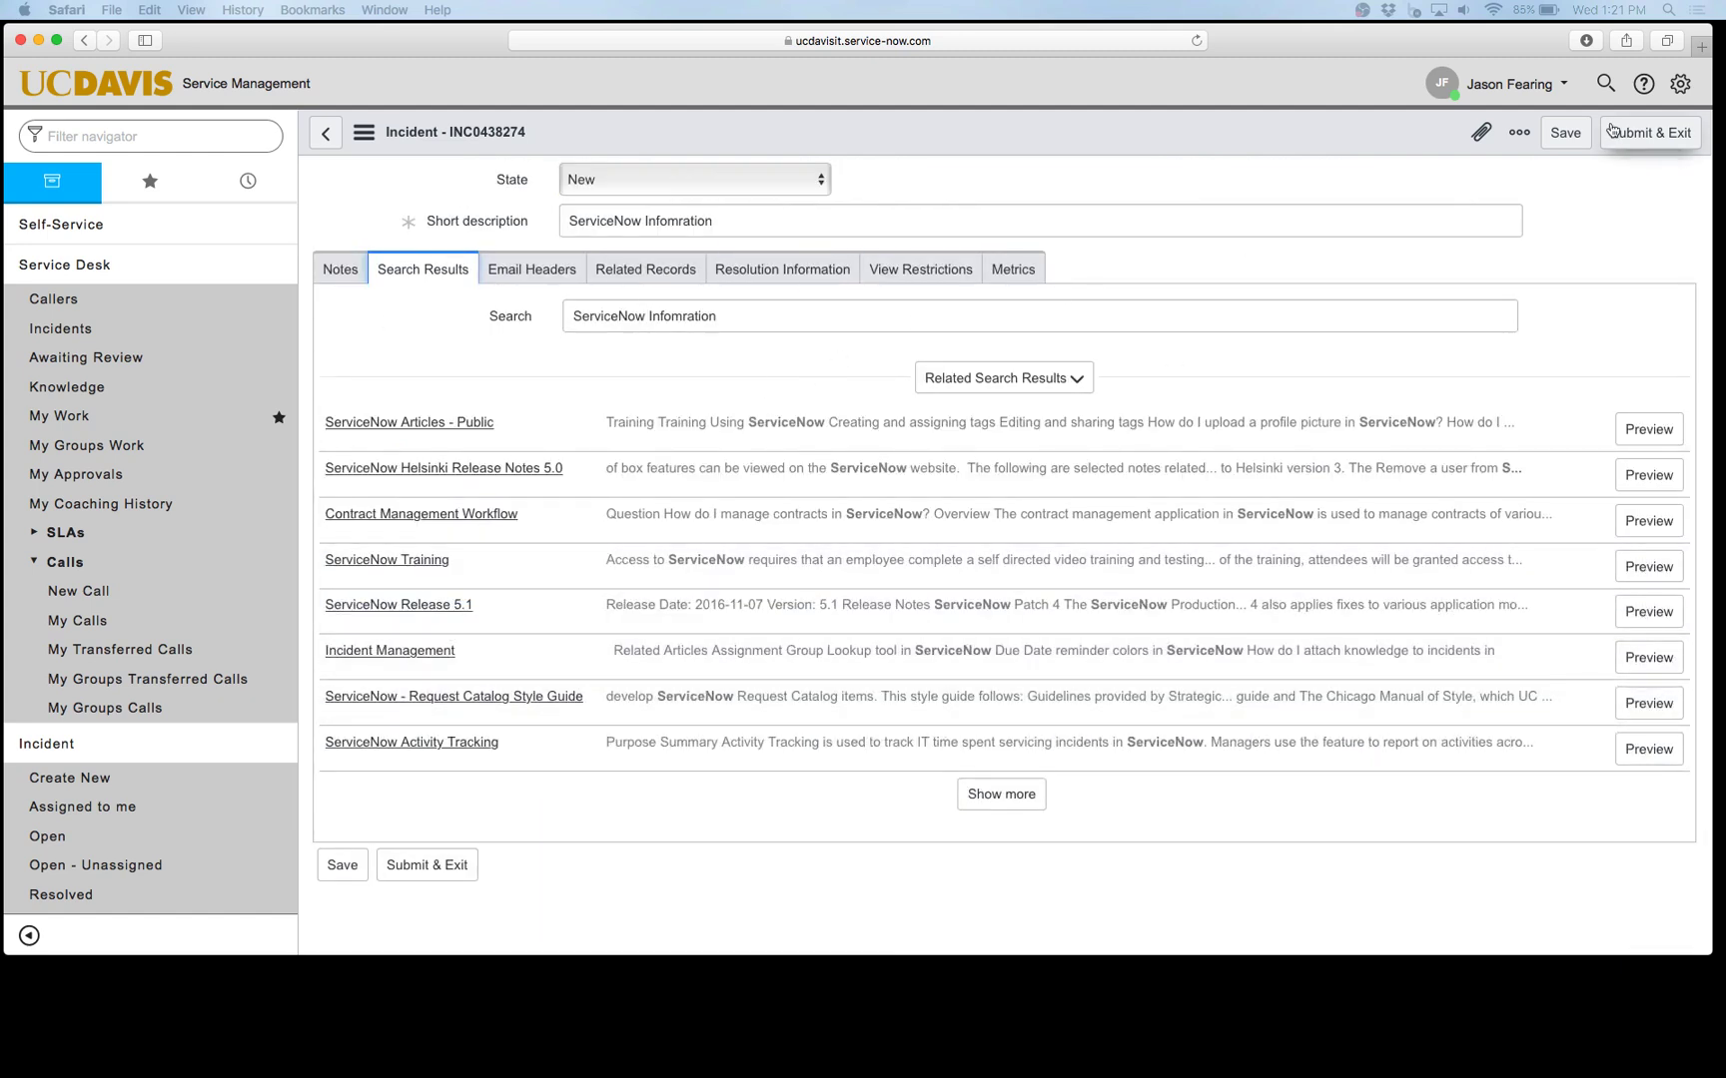
click(1680, 85)
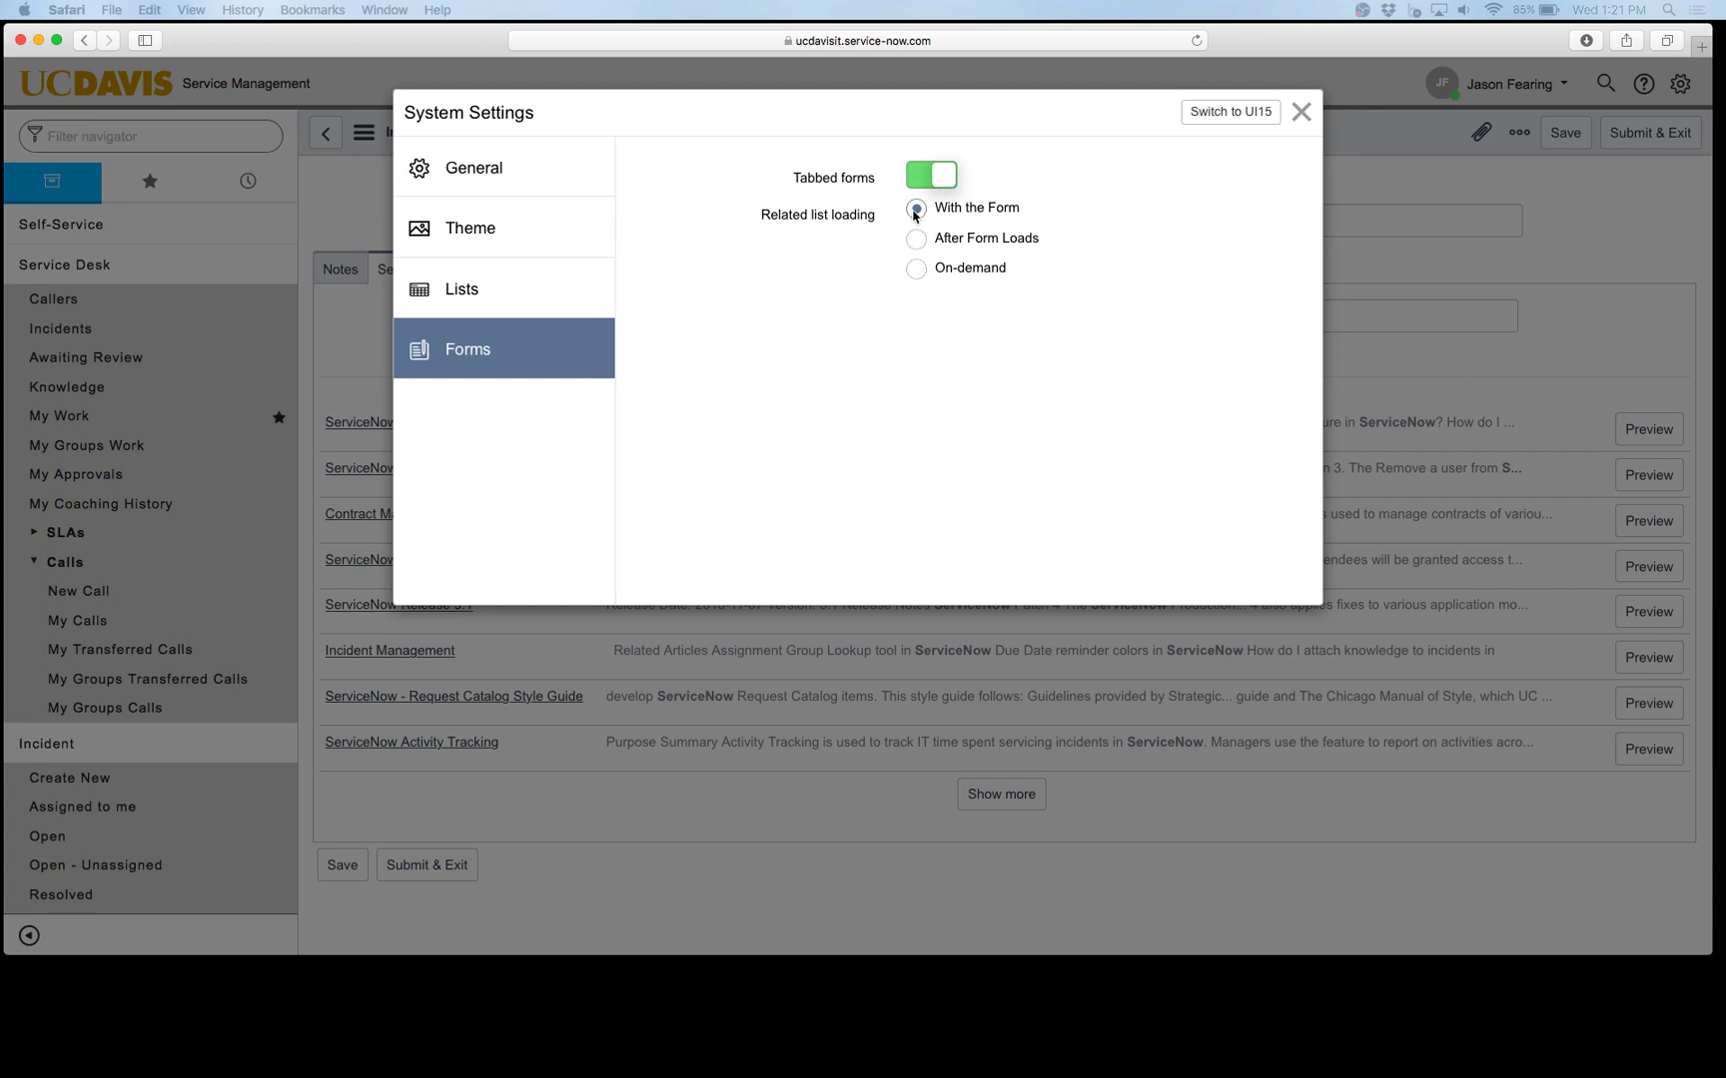
click(1302, 112)
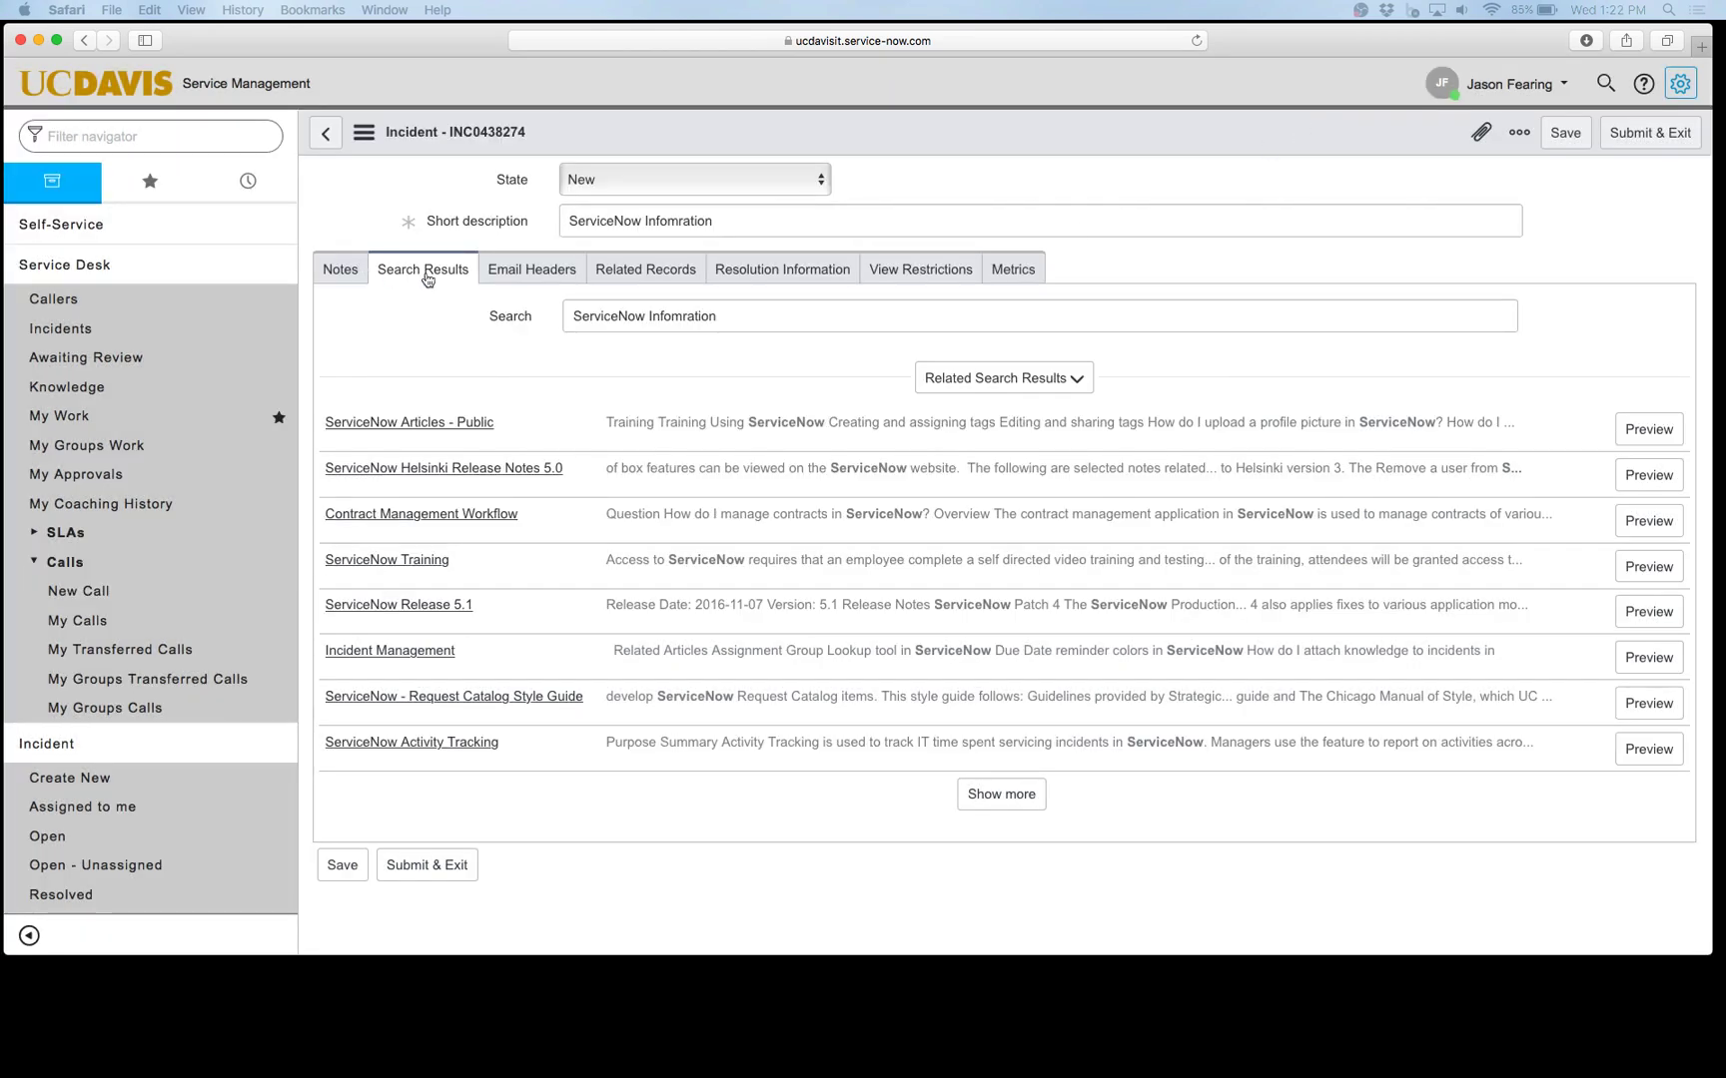
Step: Search the related articles for 'Creating an incident', then return to the Notes section
drag(742, 317, 543, 317)
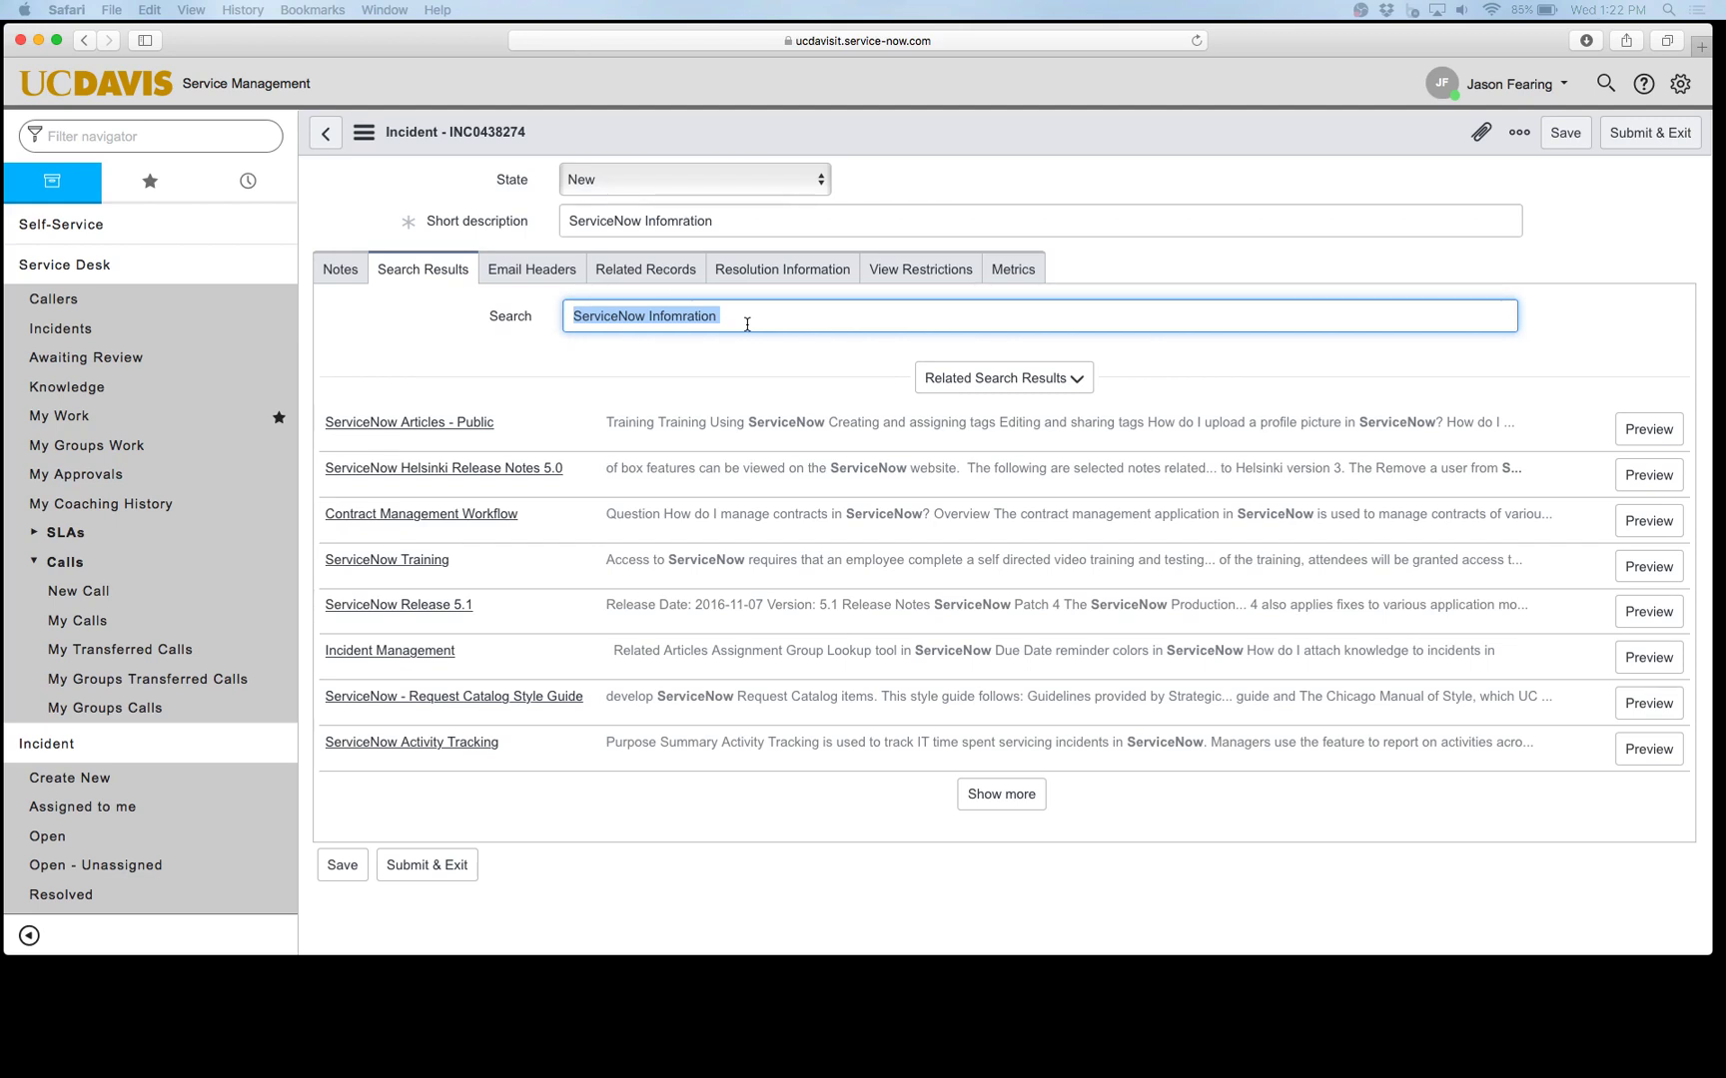
text(Creating)
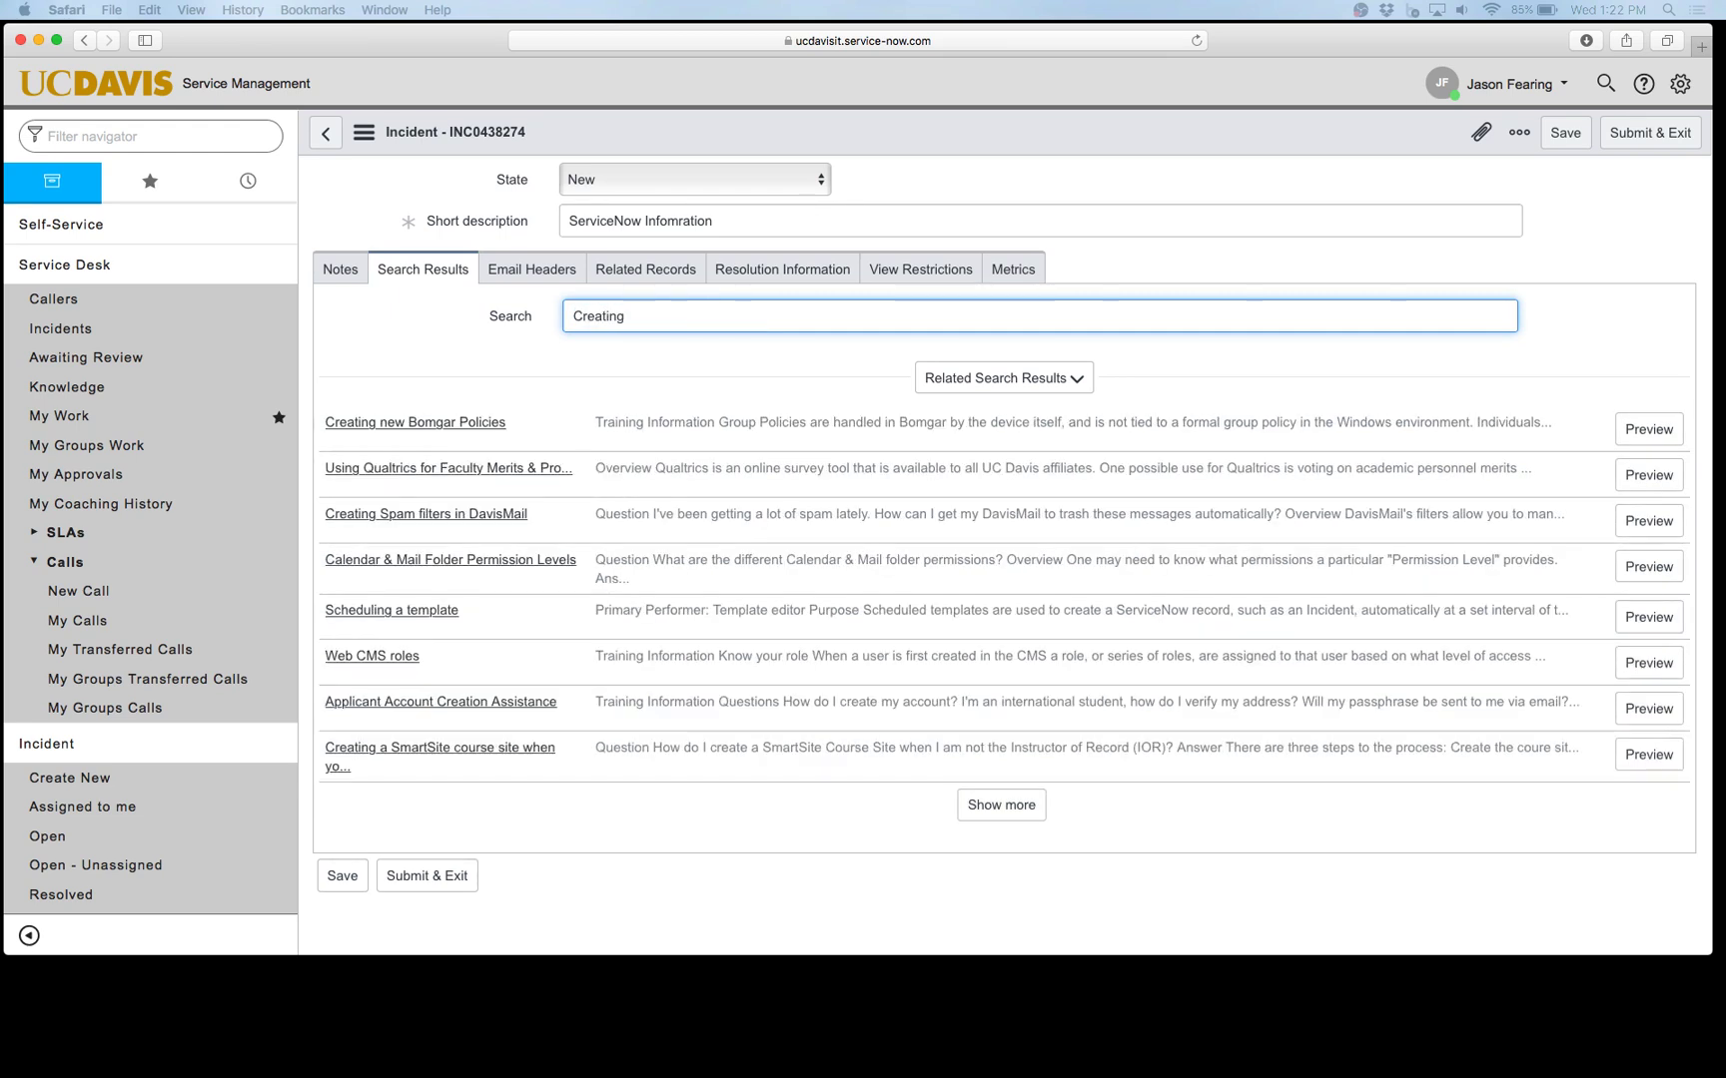
text( an incident)
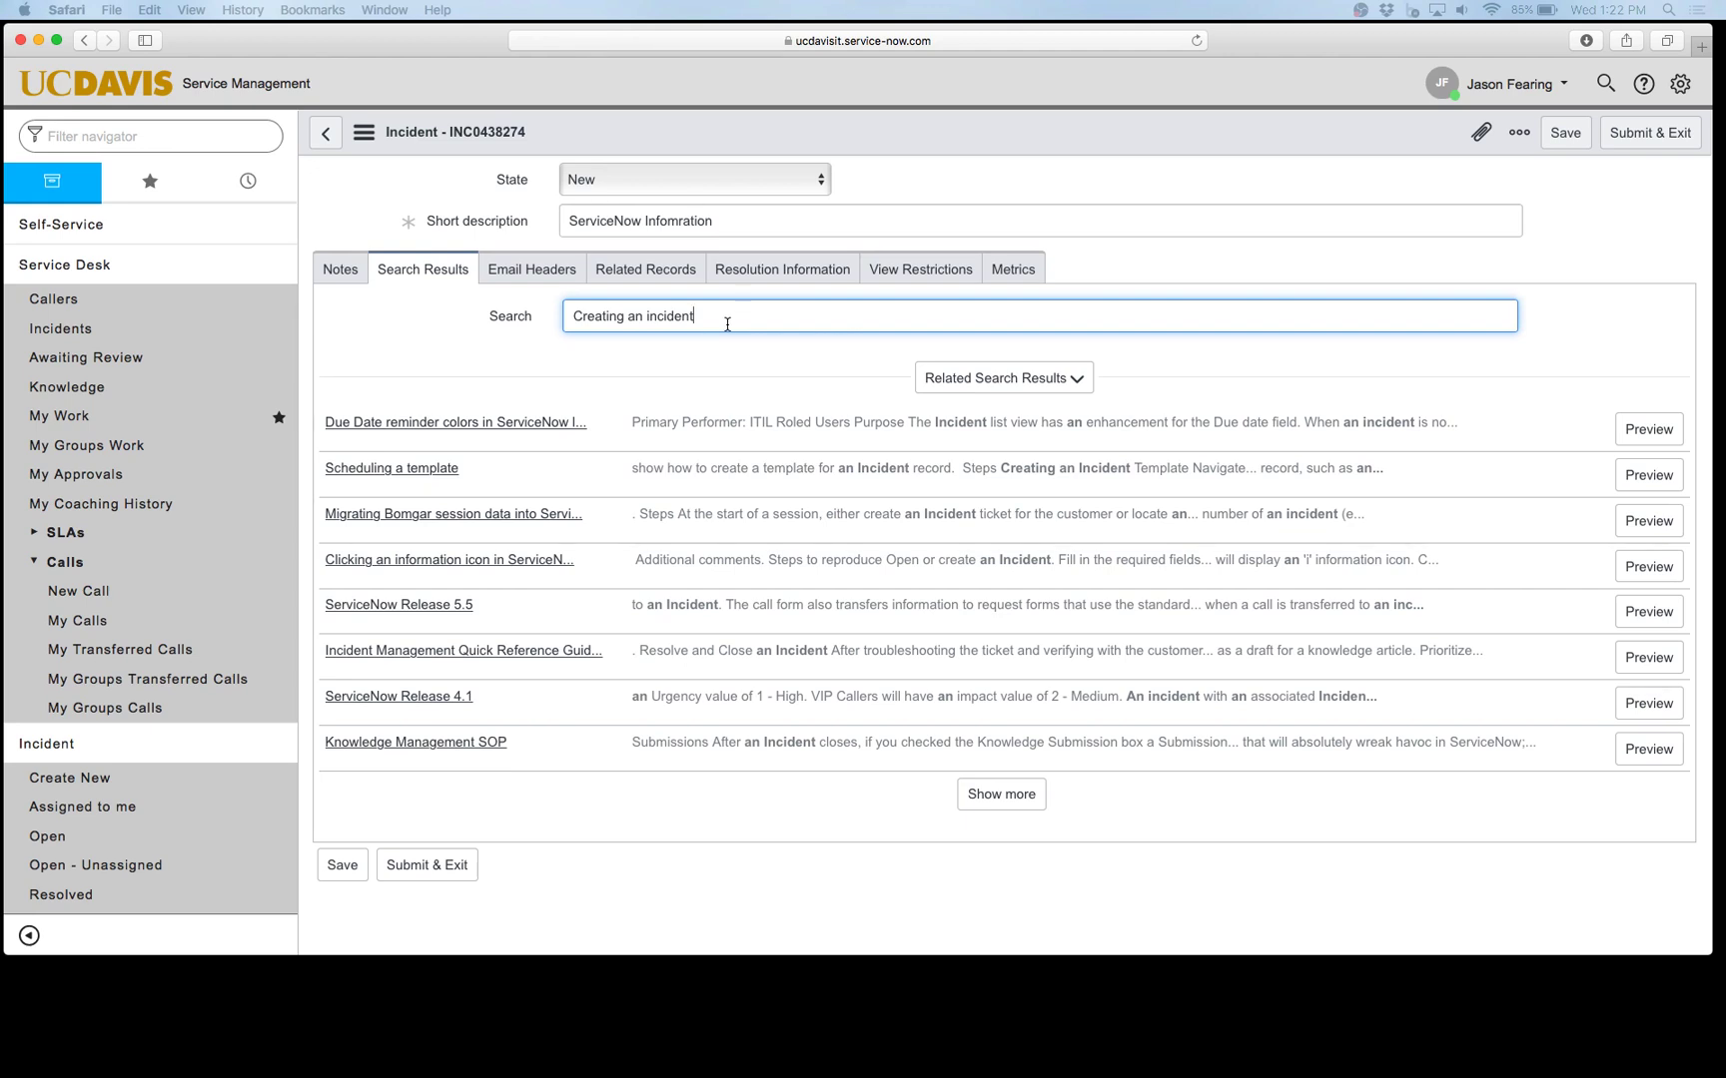
click(343, 269)
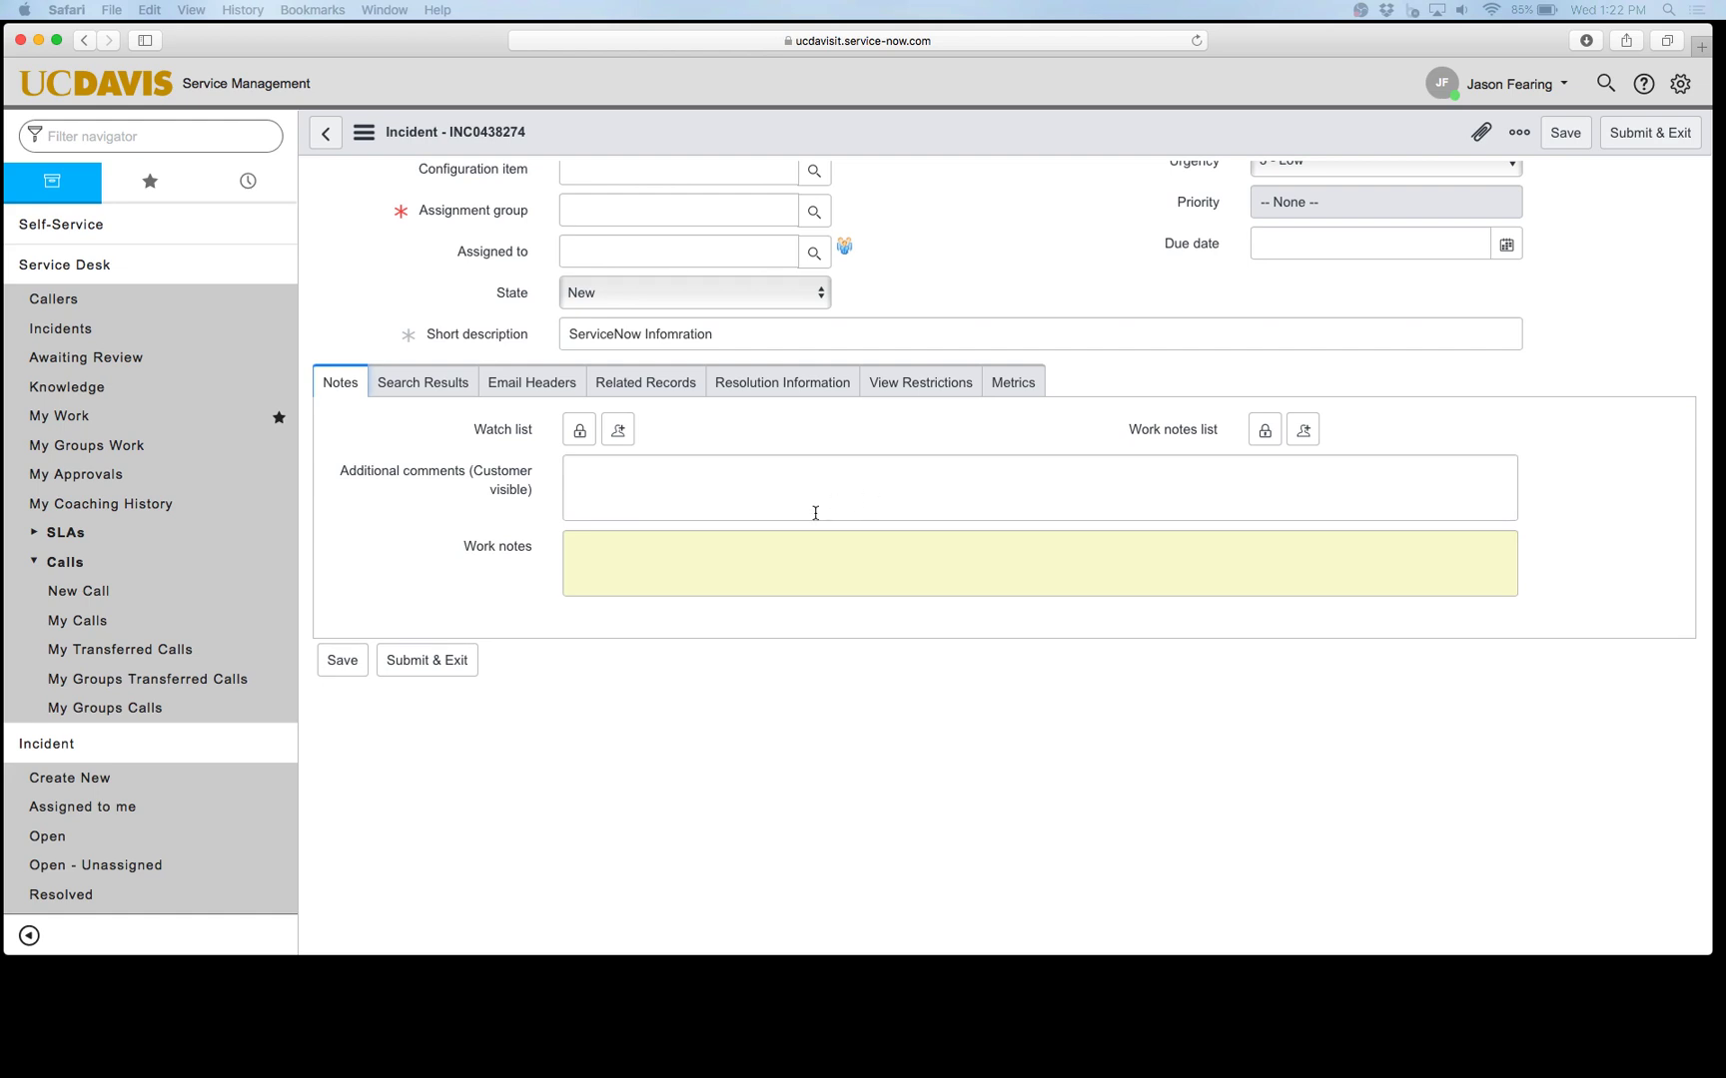
click(866, 494)
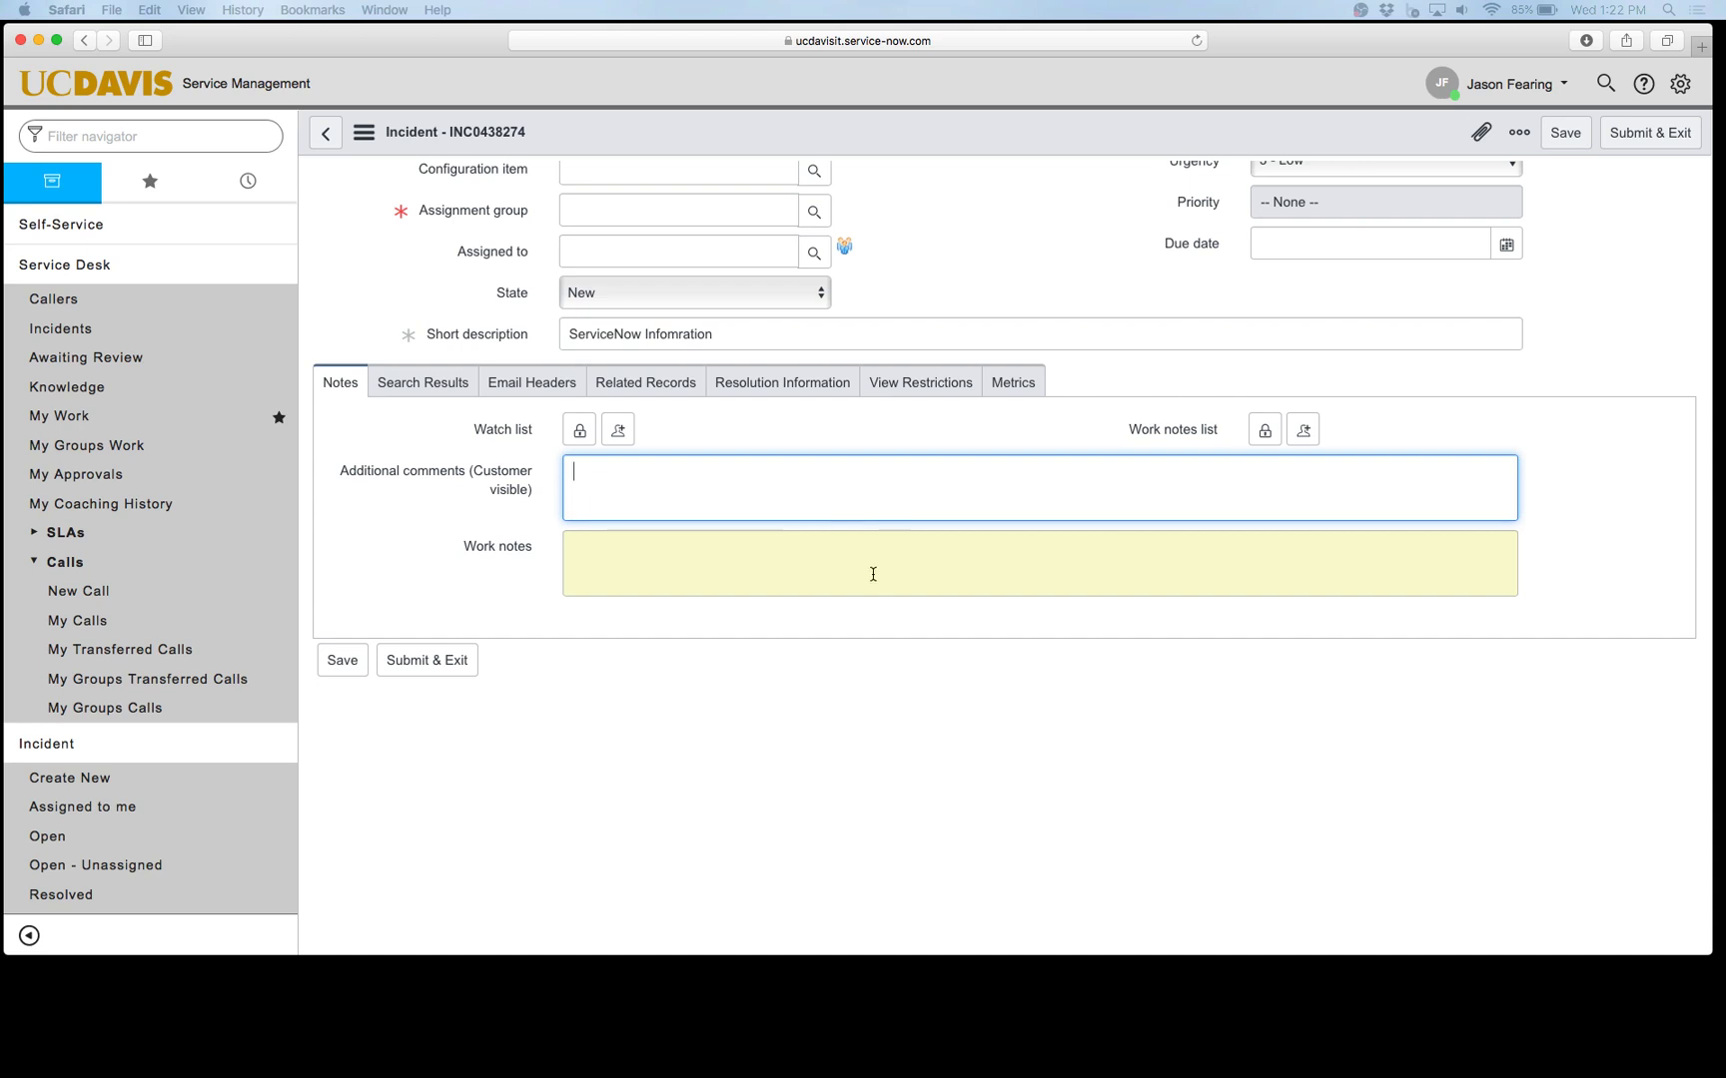
scroll(789, 520, up, 5)
scroll(789, 521, down, 5)
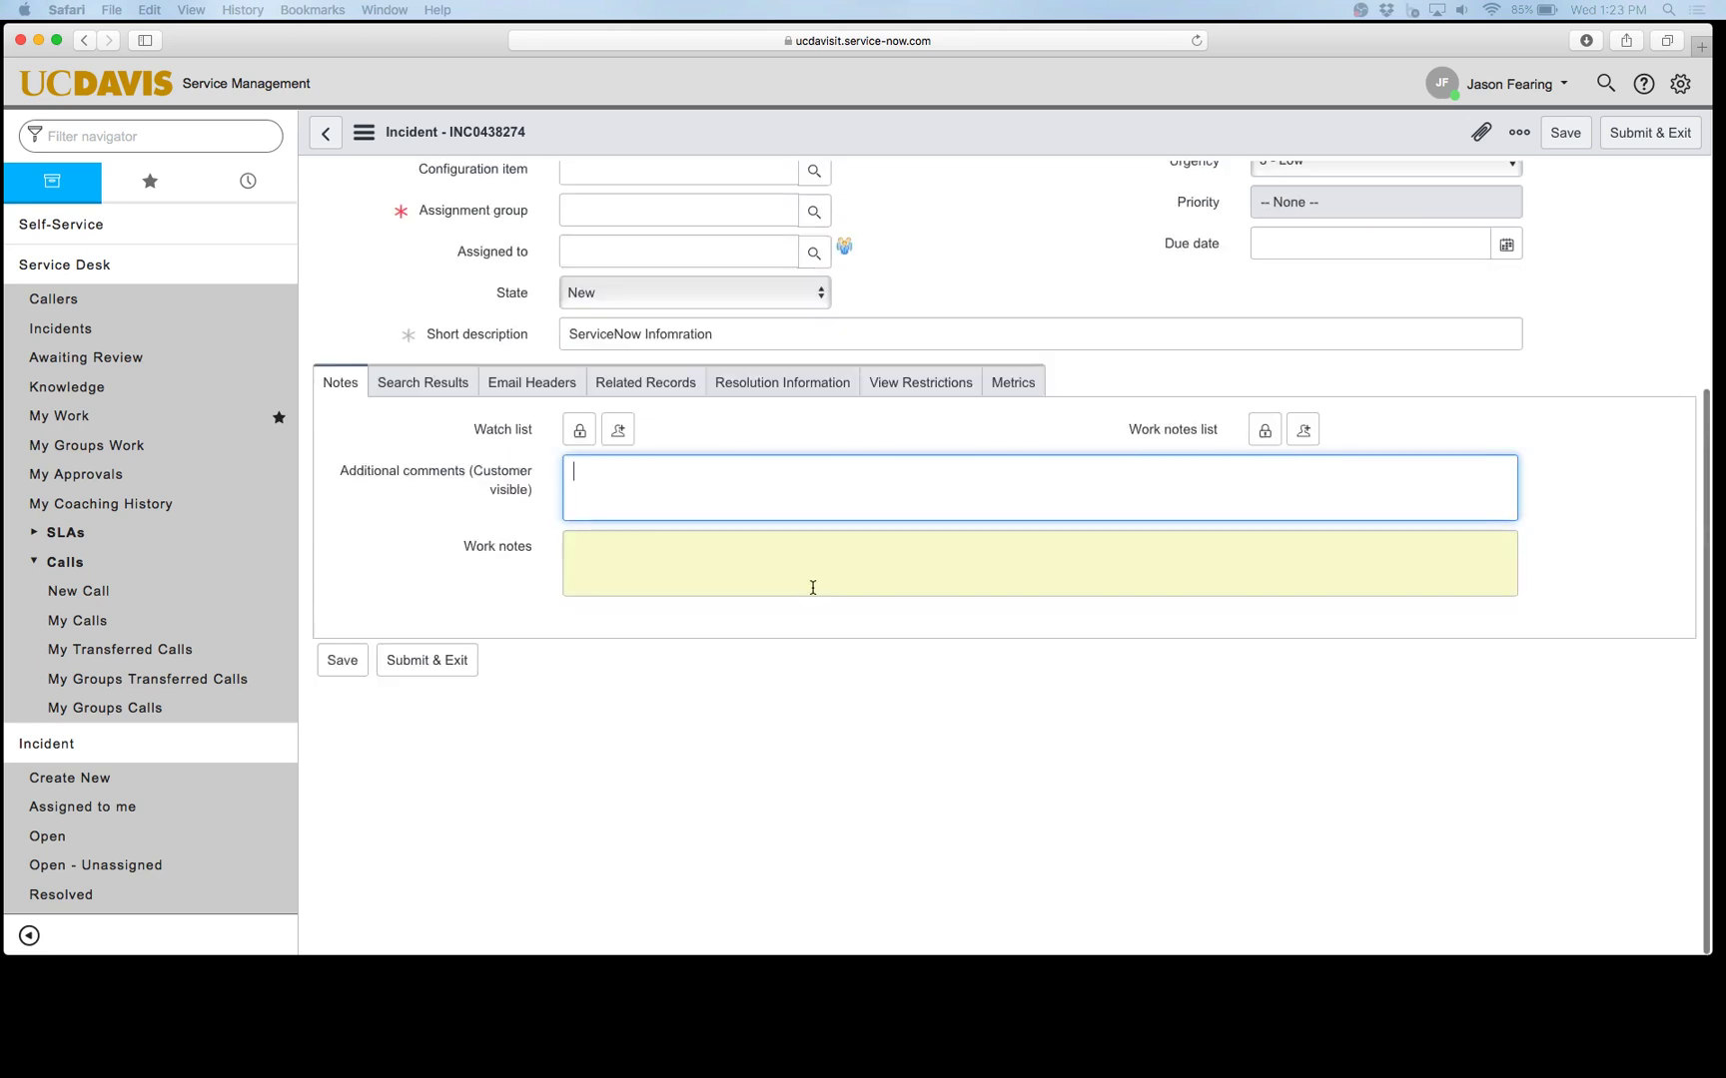
click(700, 592)
click(705, 487)
click(676, 571)
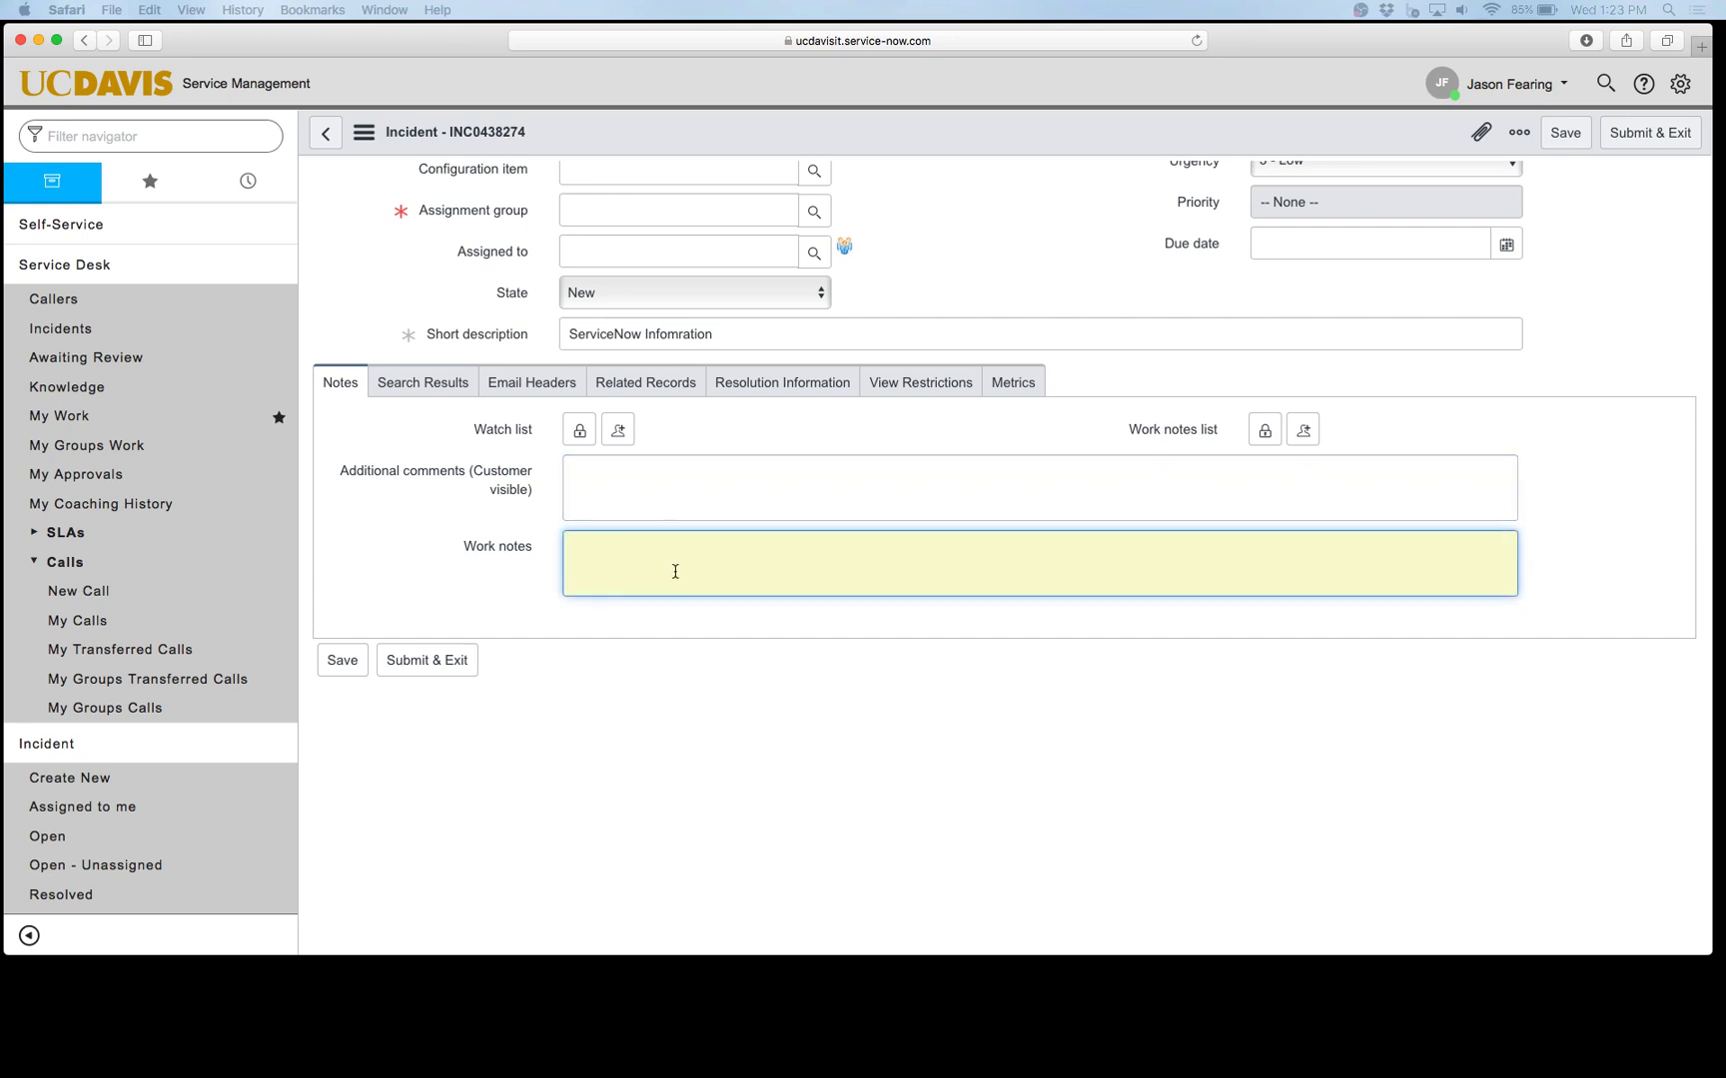
click(706, 484)
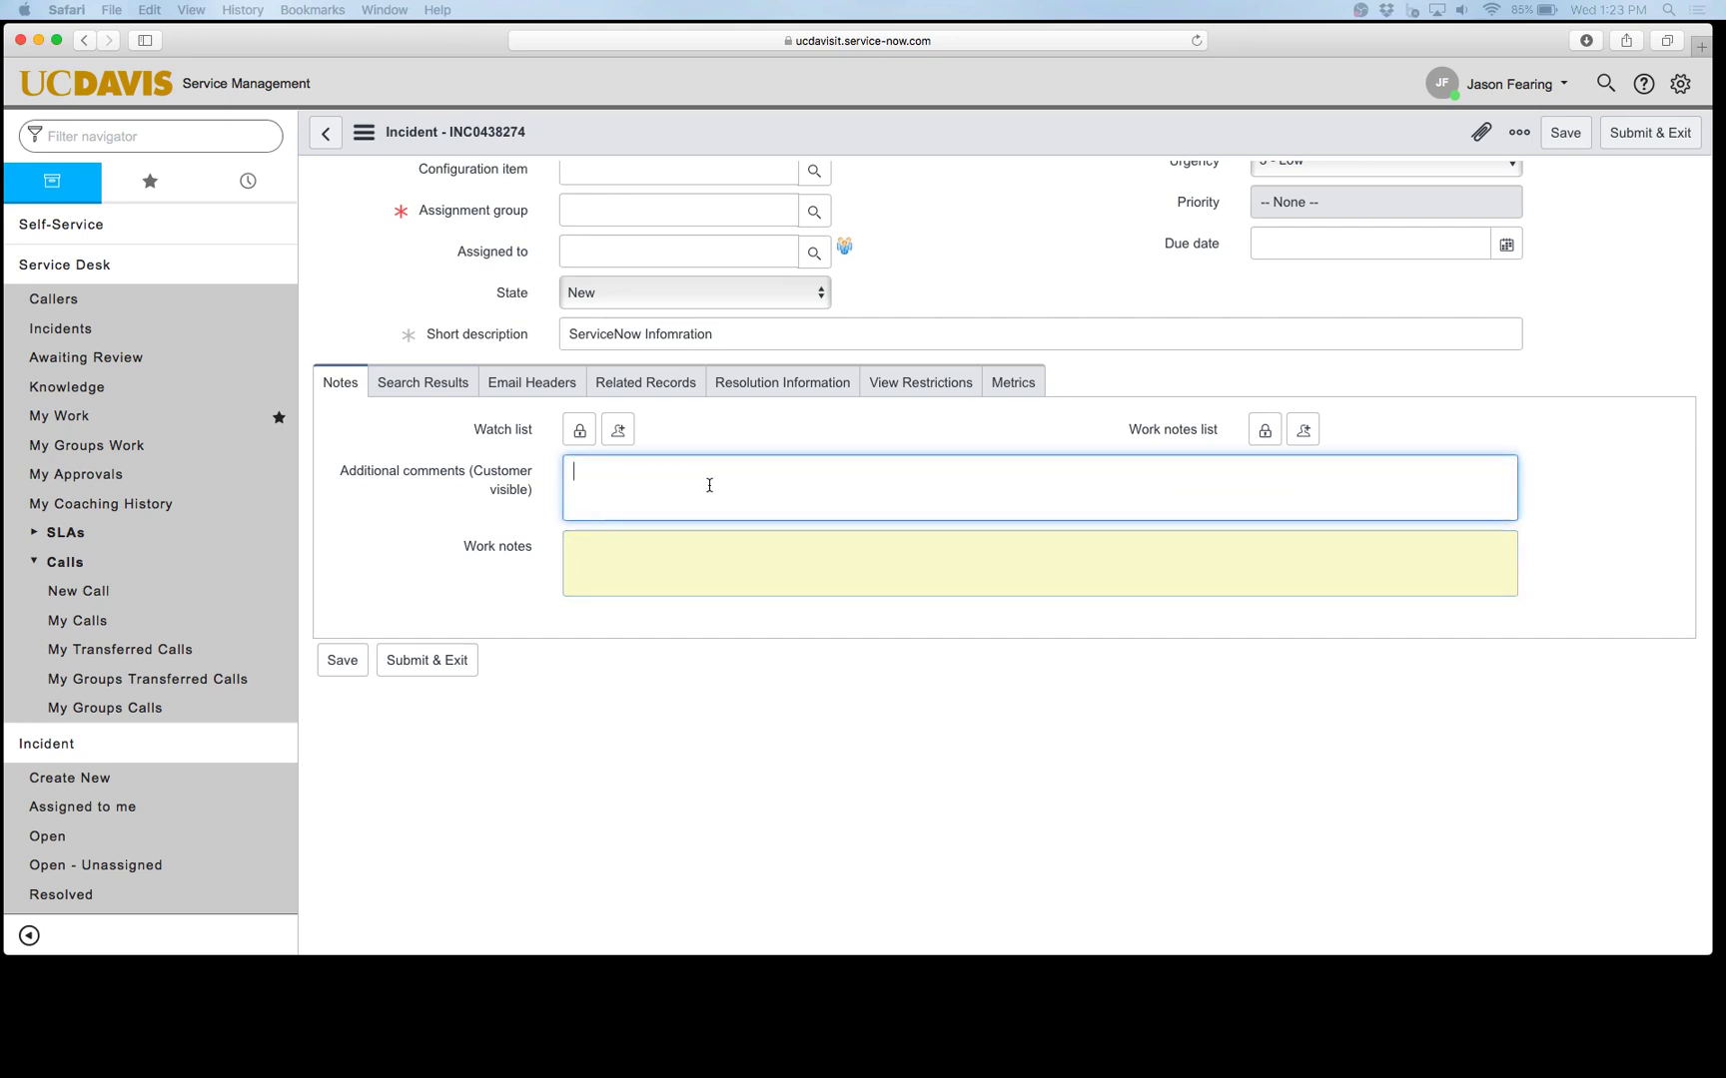
mouse_move(533, 471)
mouse_down()
mouse_move(507, 473)
mouse_move(521, 477)
mouse_up()
click(646, 500)
scroll(682, 486, up, 3)
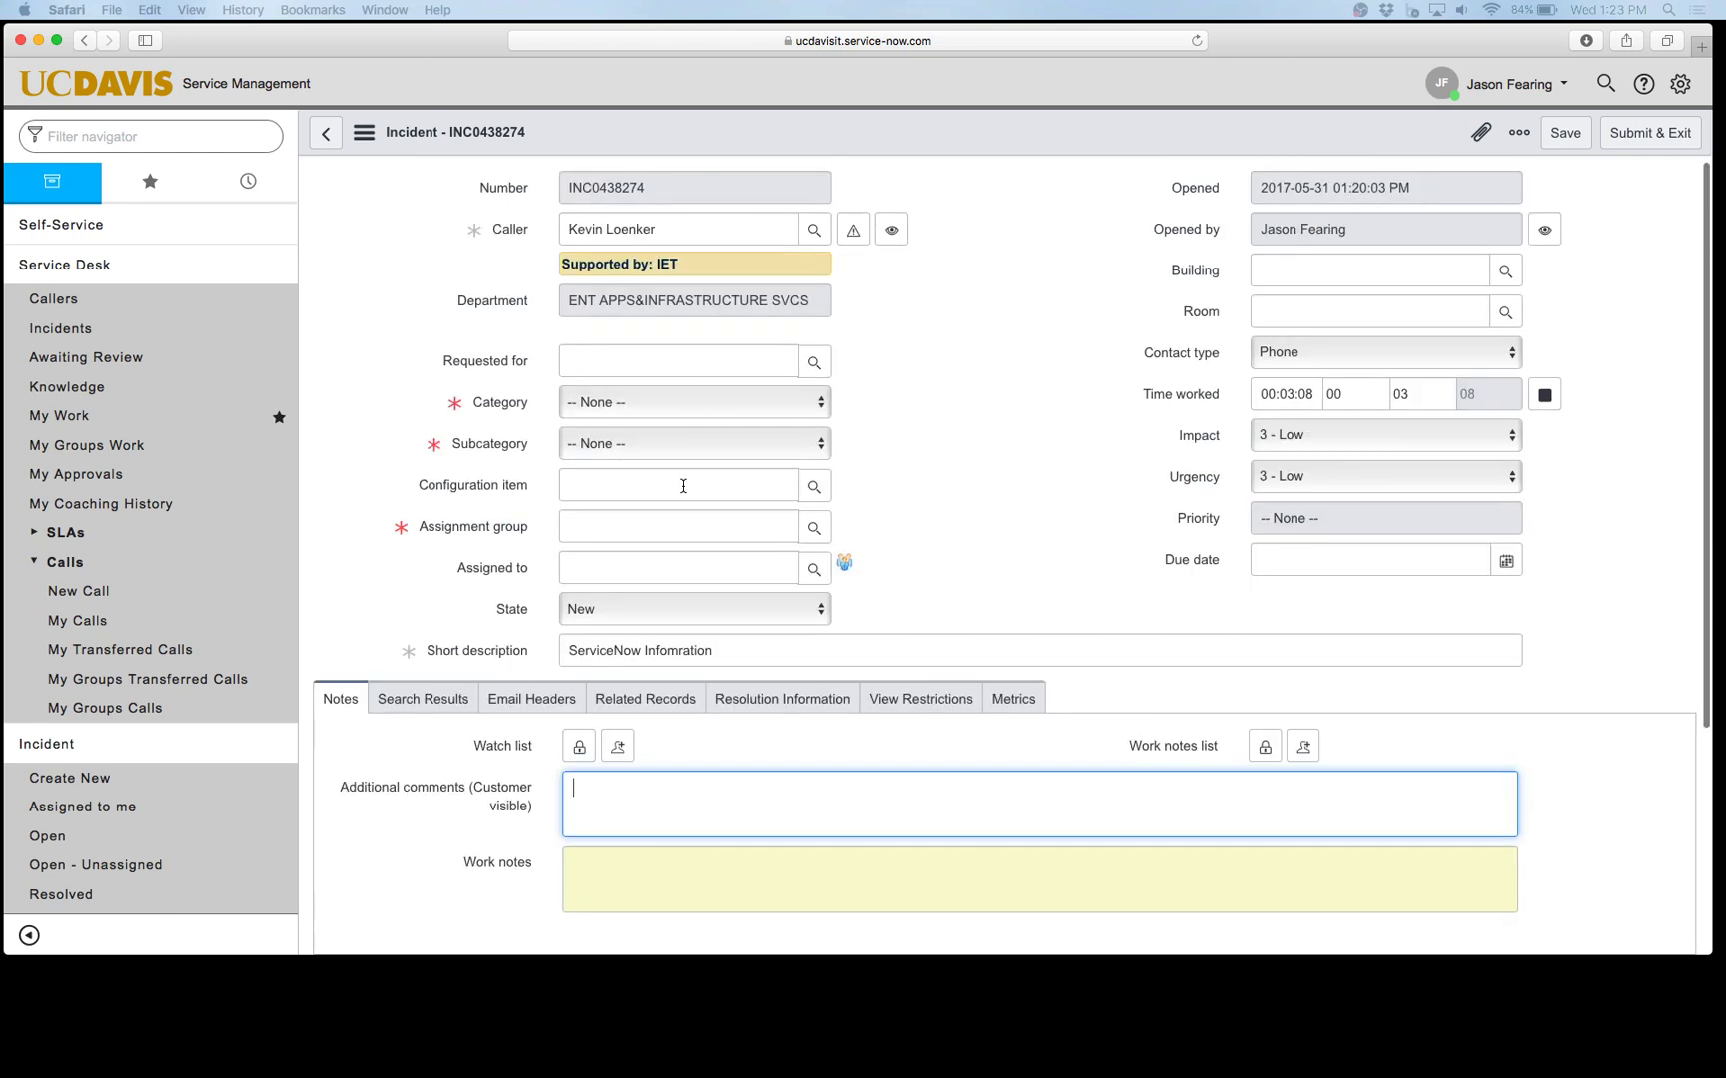
scroll(710, 242, down, 3)
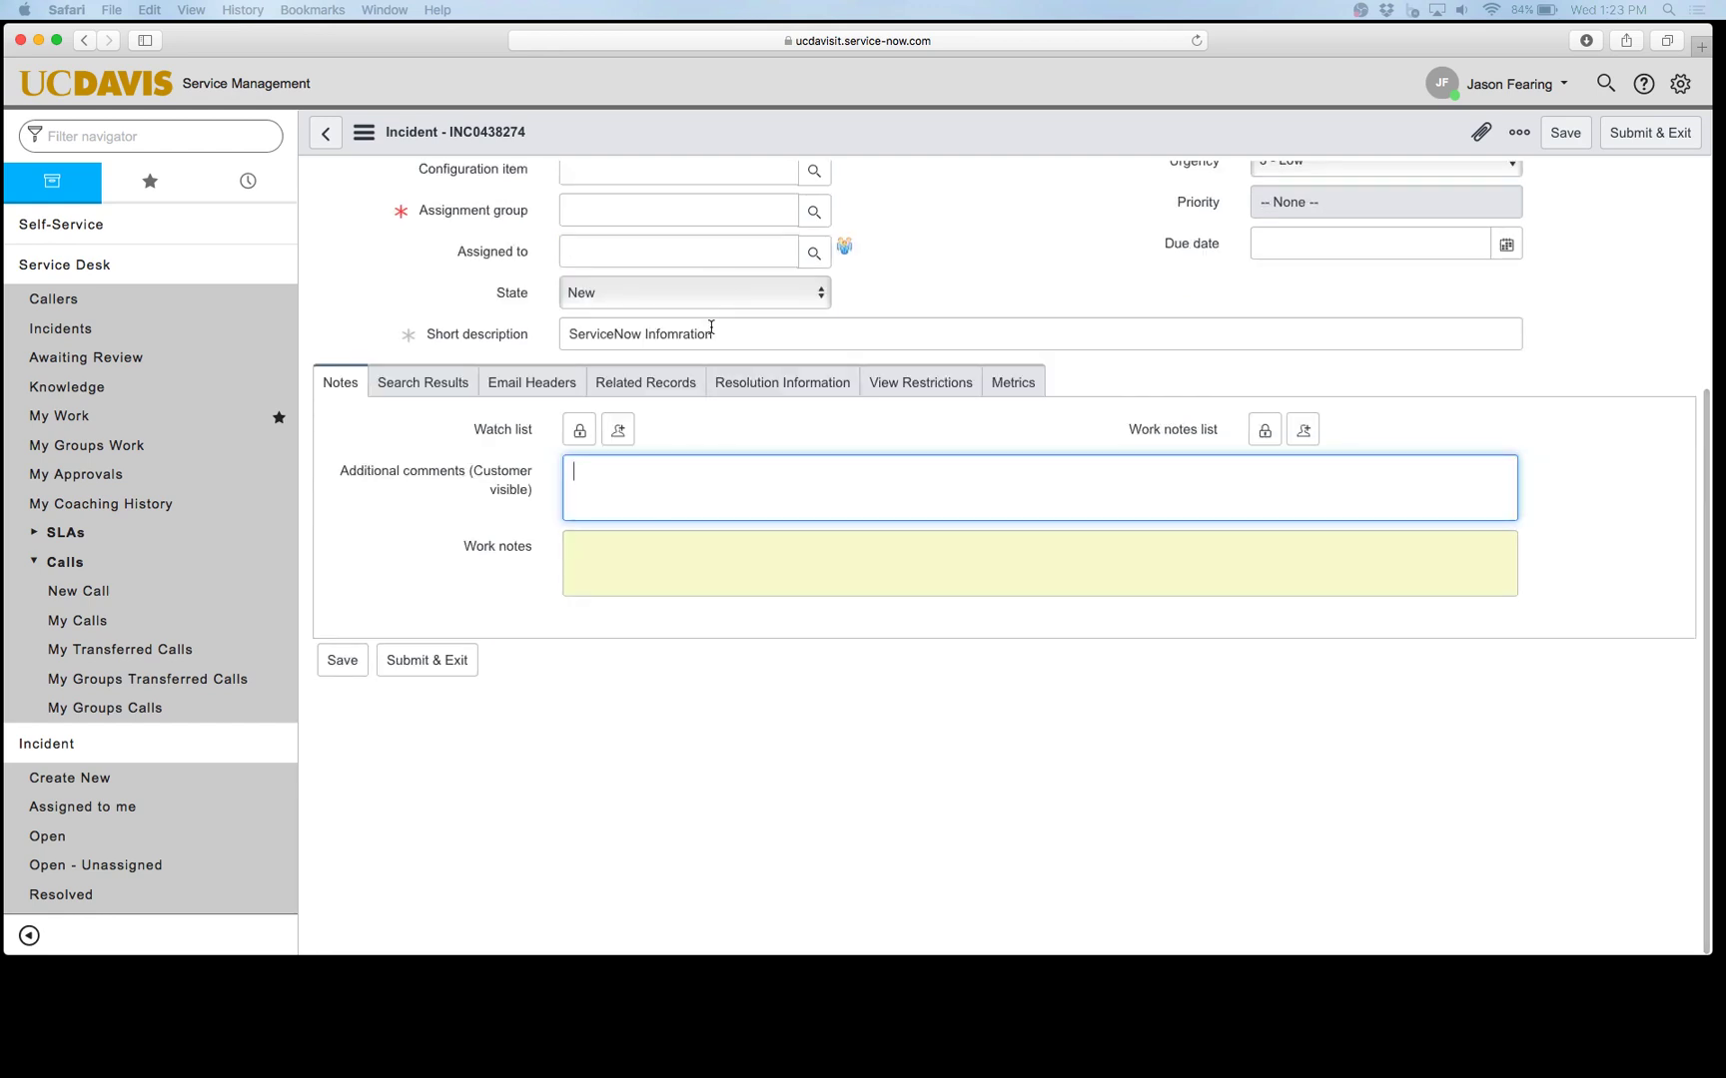
click(692, 565)
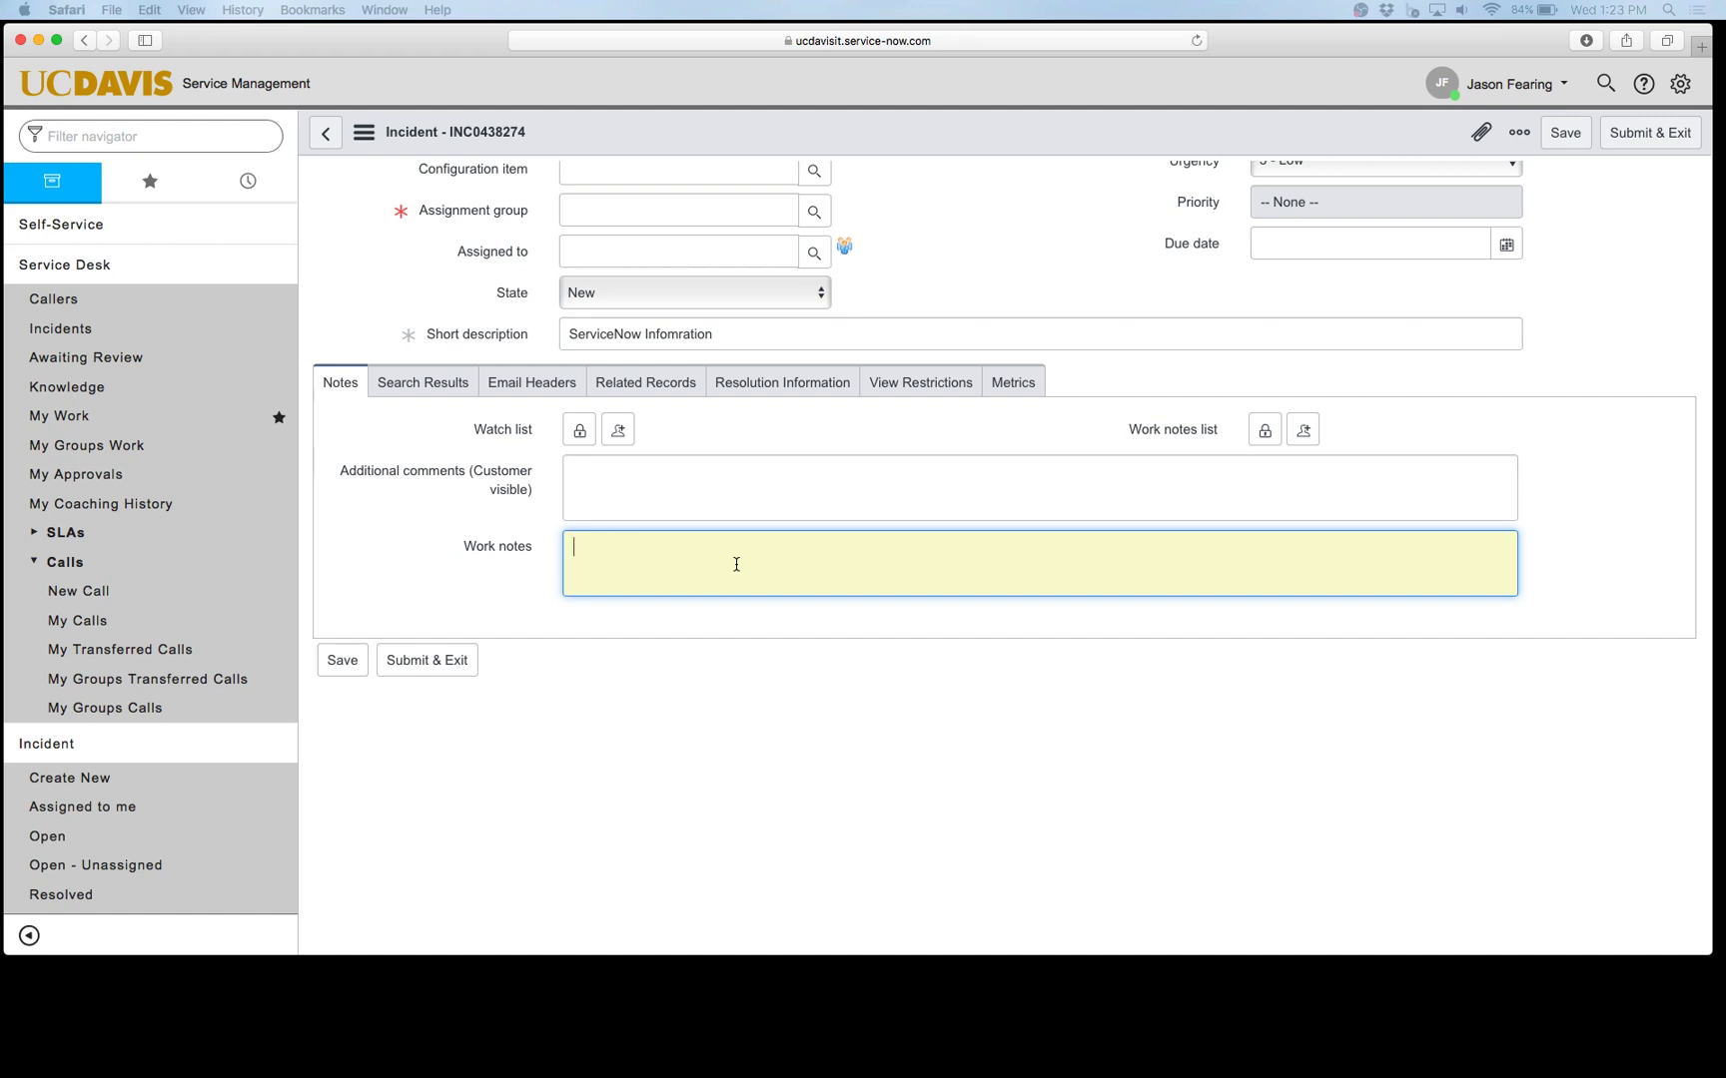
scroll(809, 539, up, 5)
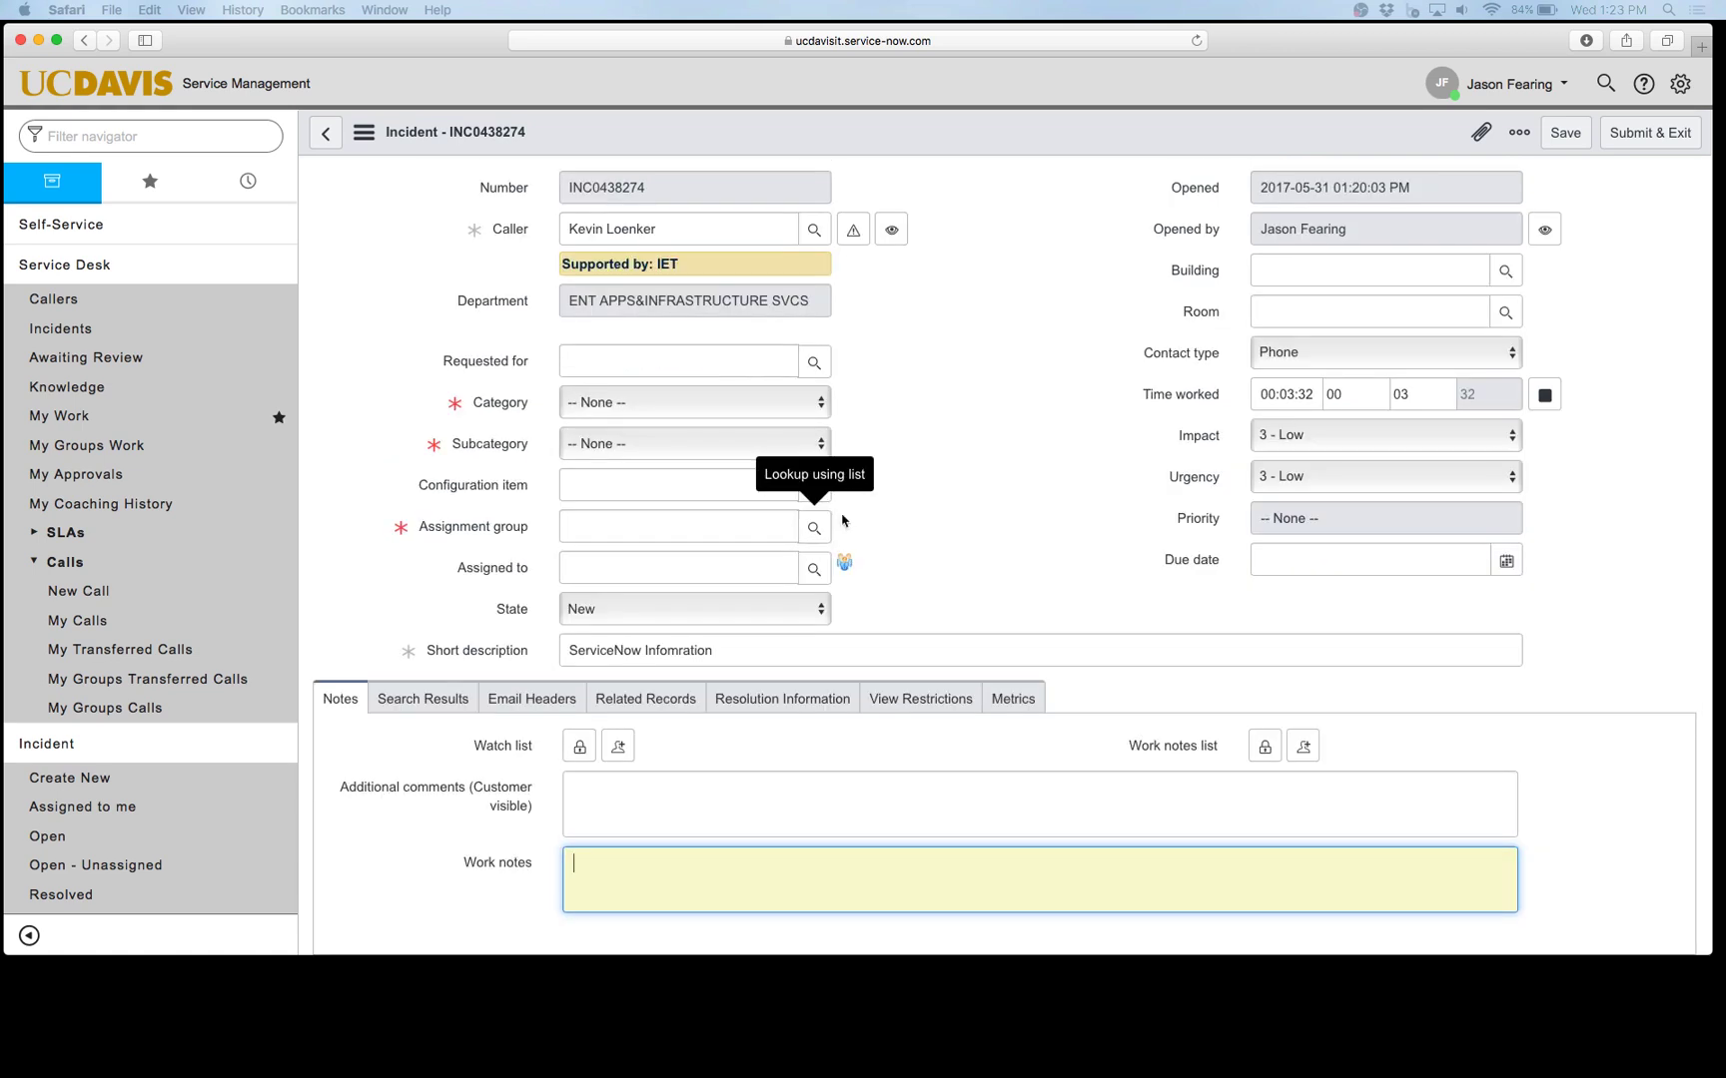
scroll(887, 389, down, 5)
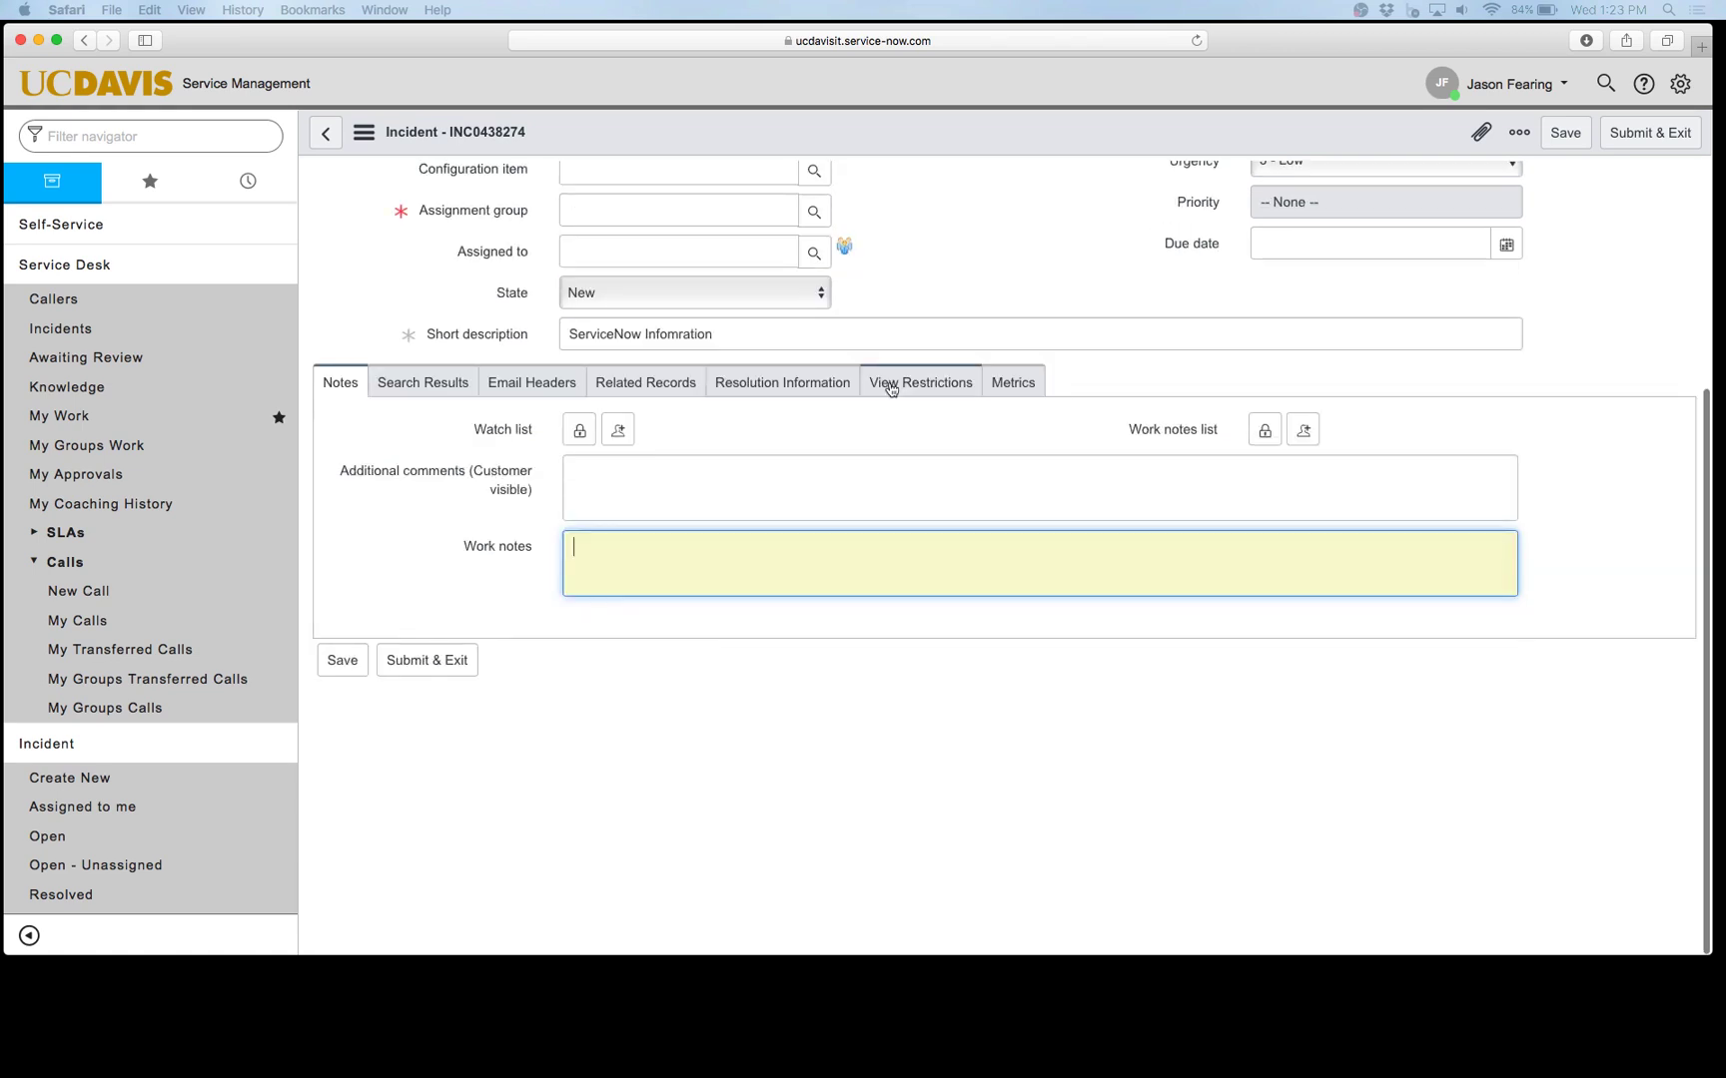
click(761, 504)
click(747, 568)
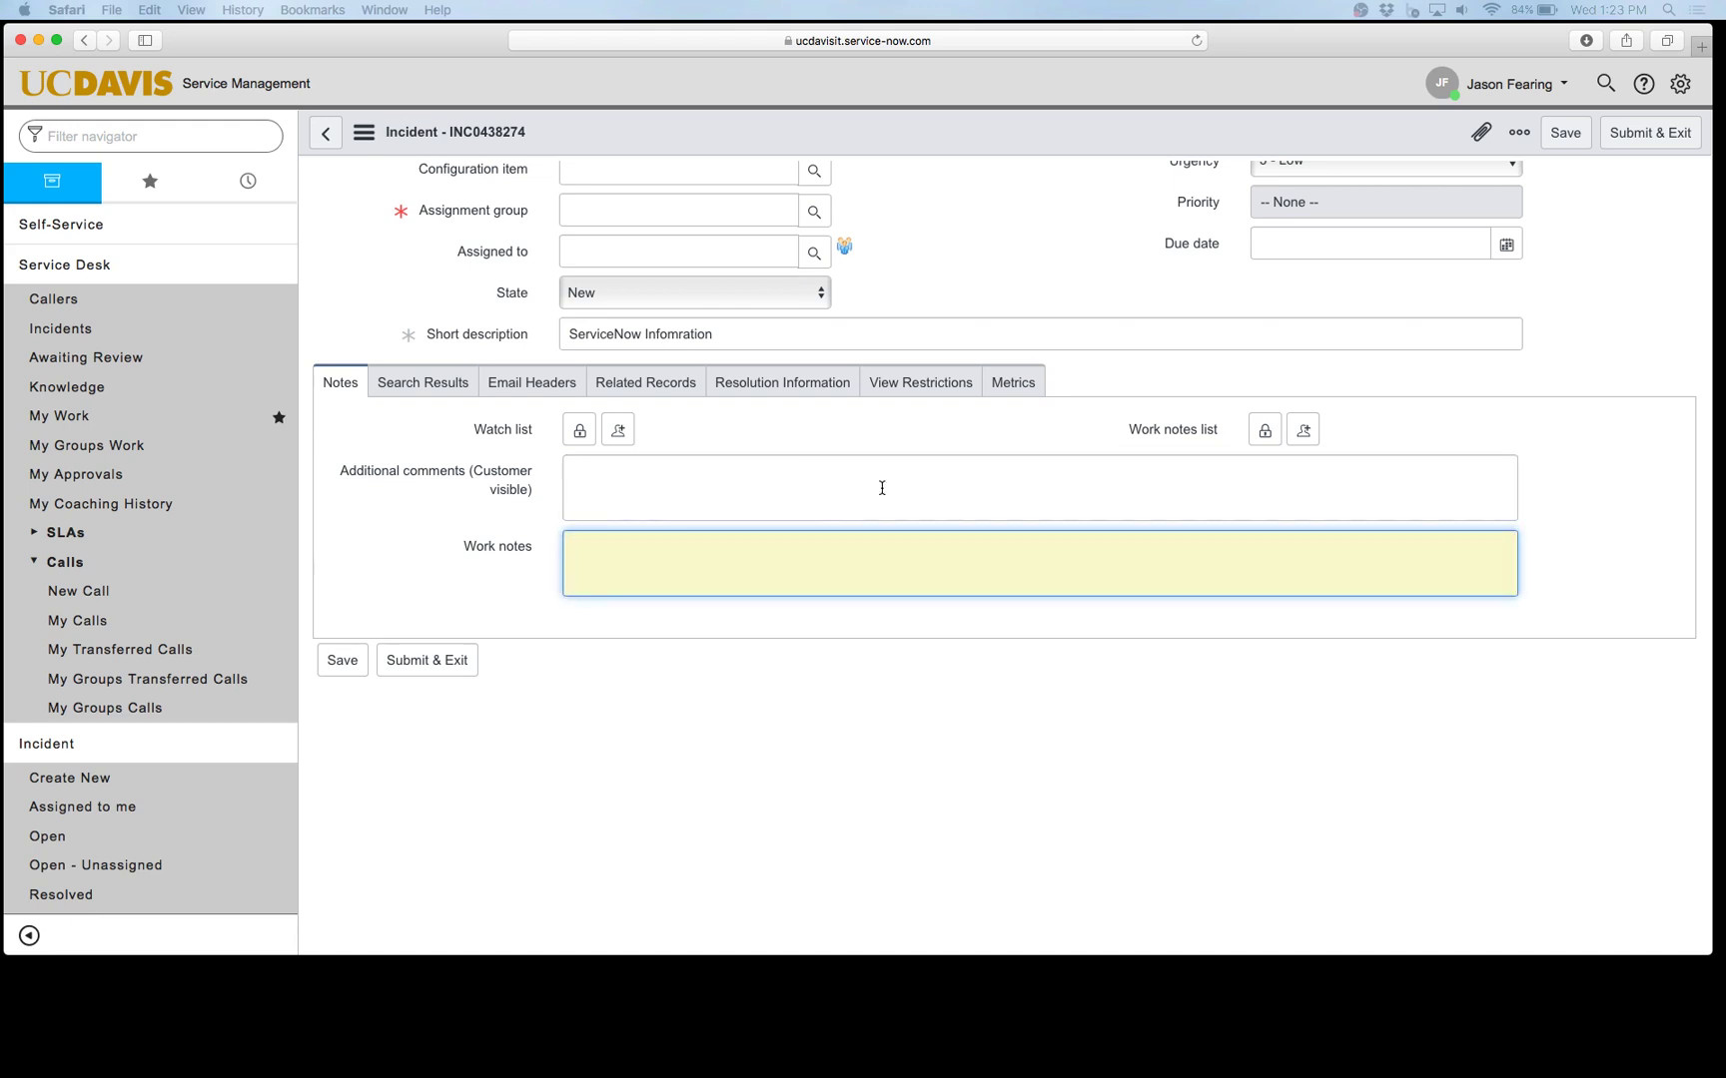
click(80, 338)
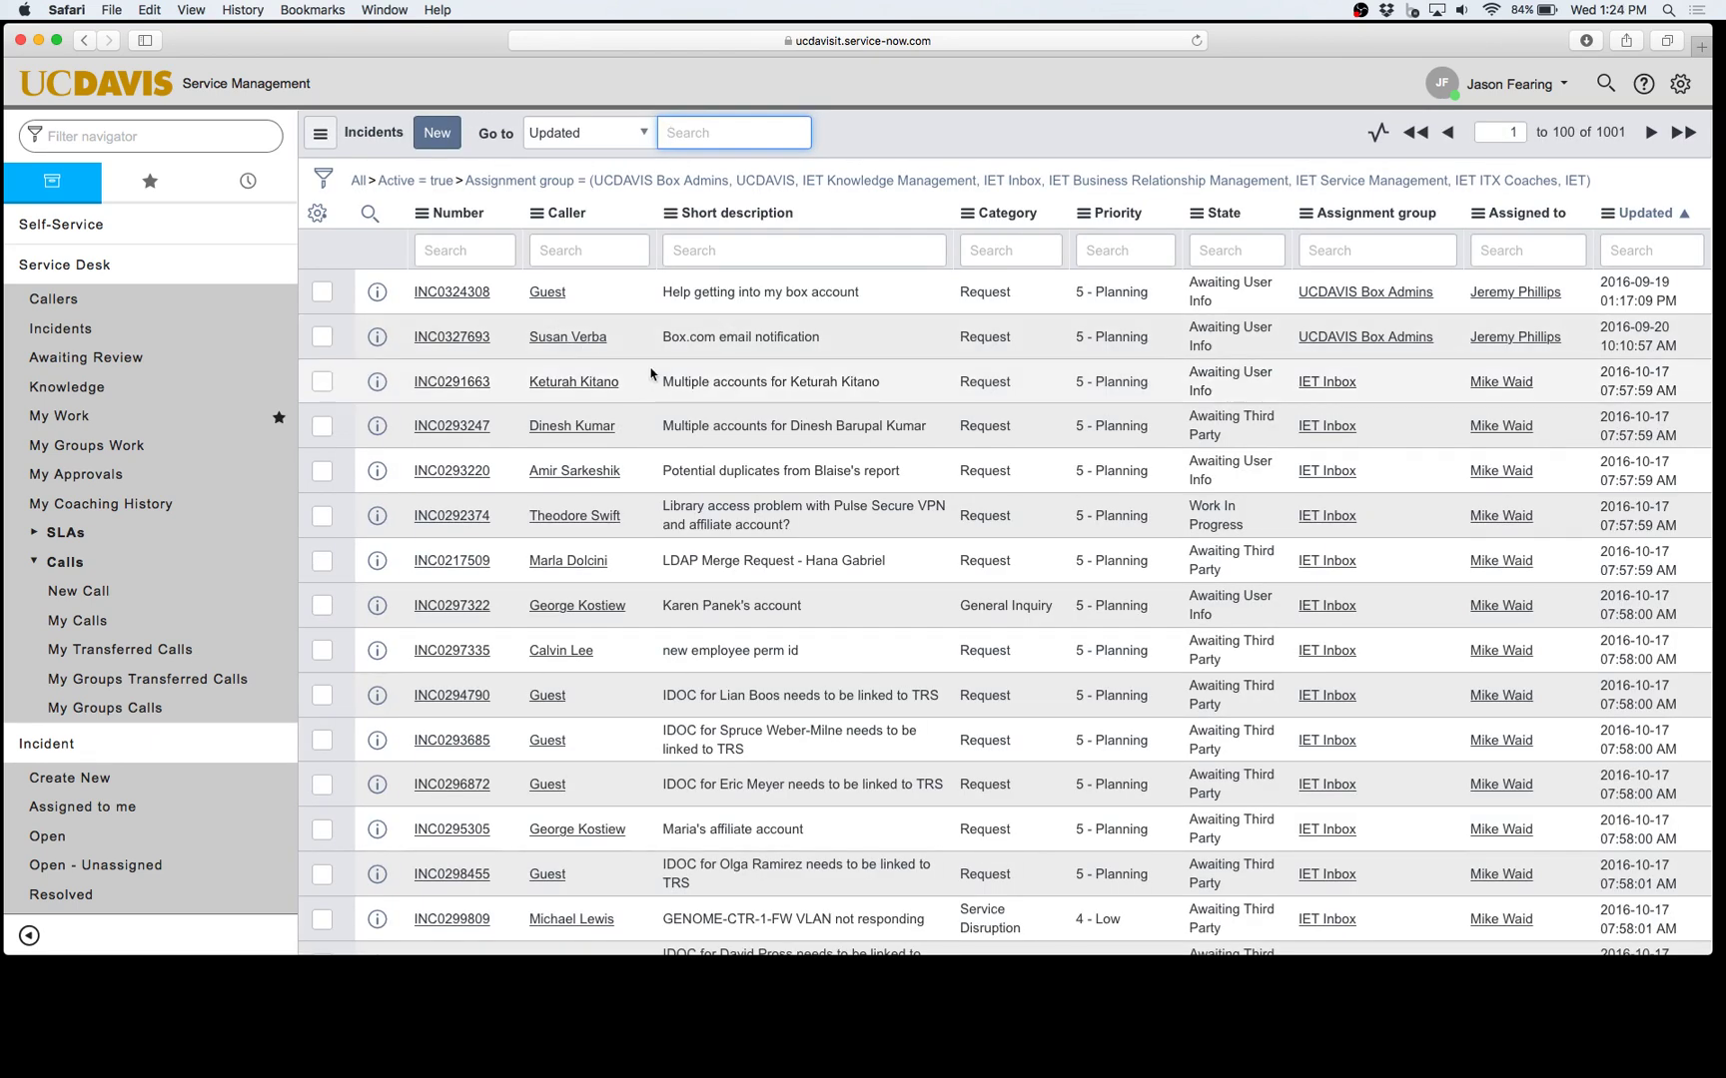
Step: Open incident INC0324308 from the list and scroll down to its notes and activity
click(442, 297)
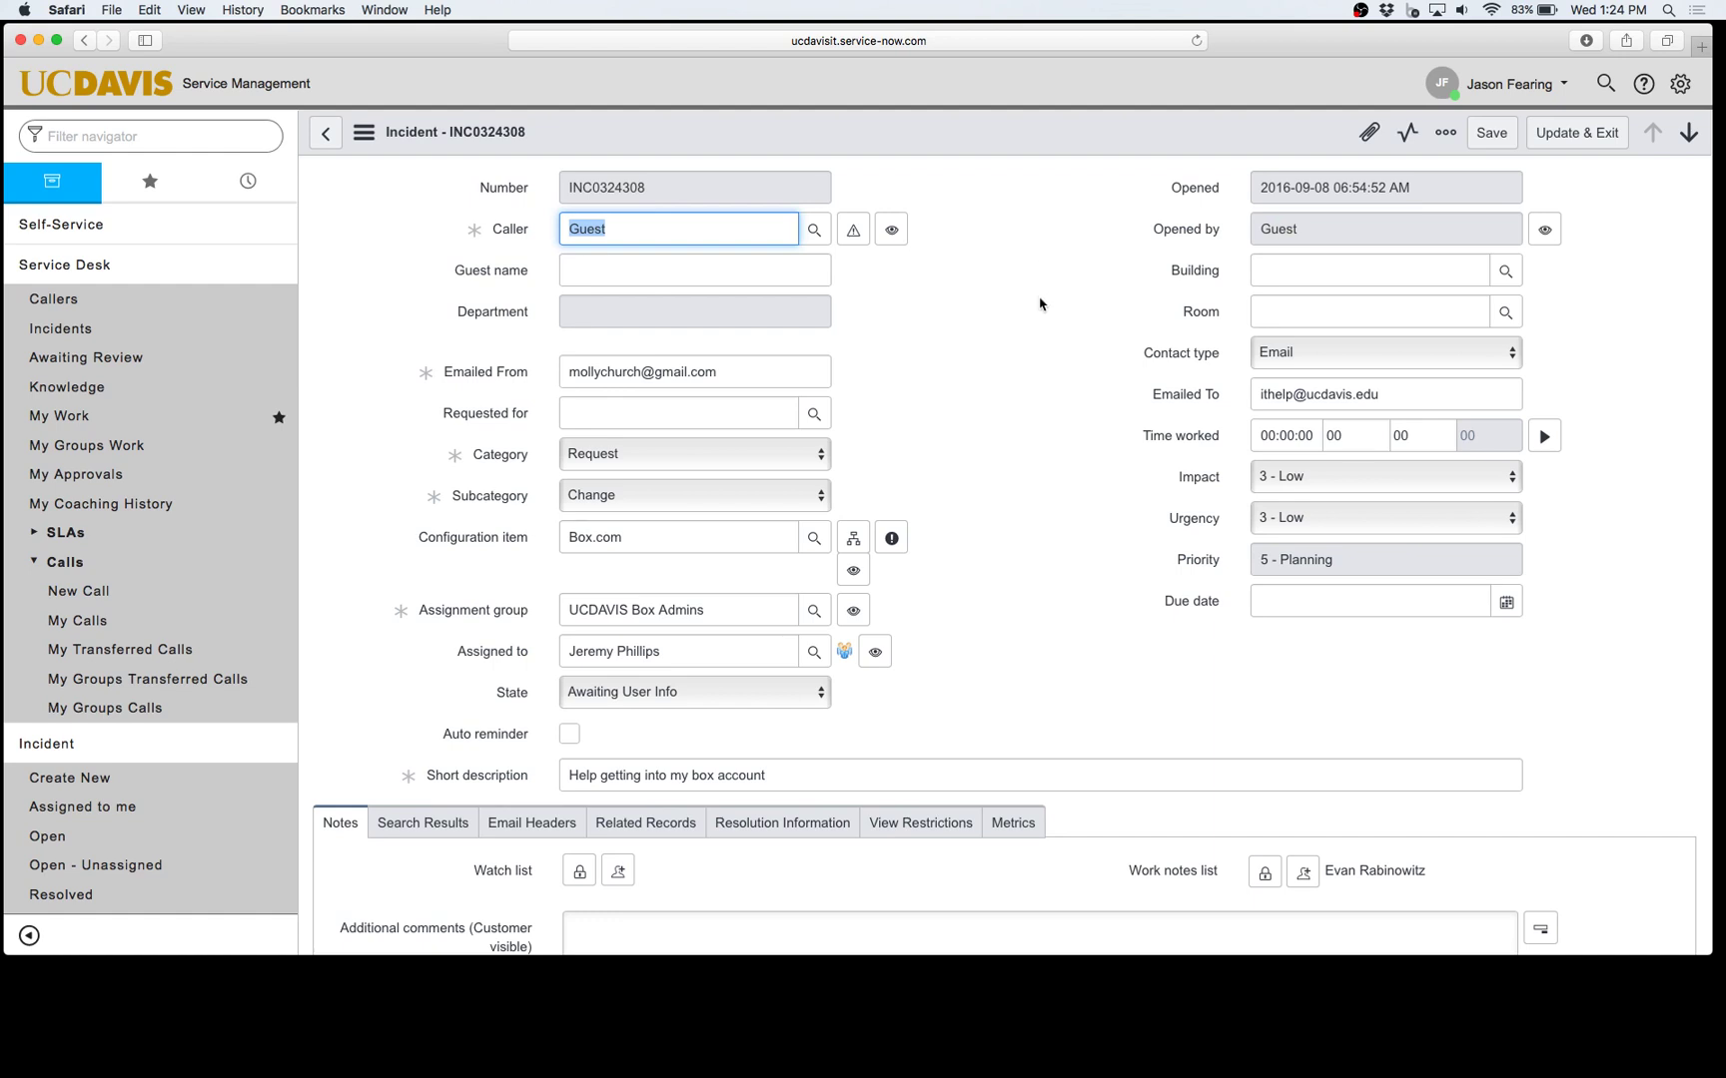
scroll(1036, 309, down, 5)
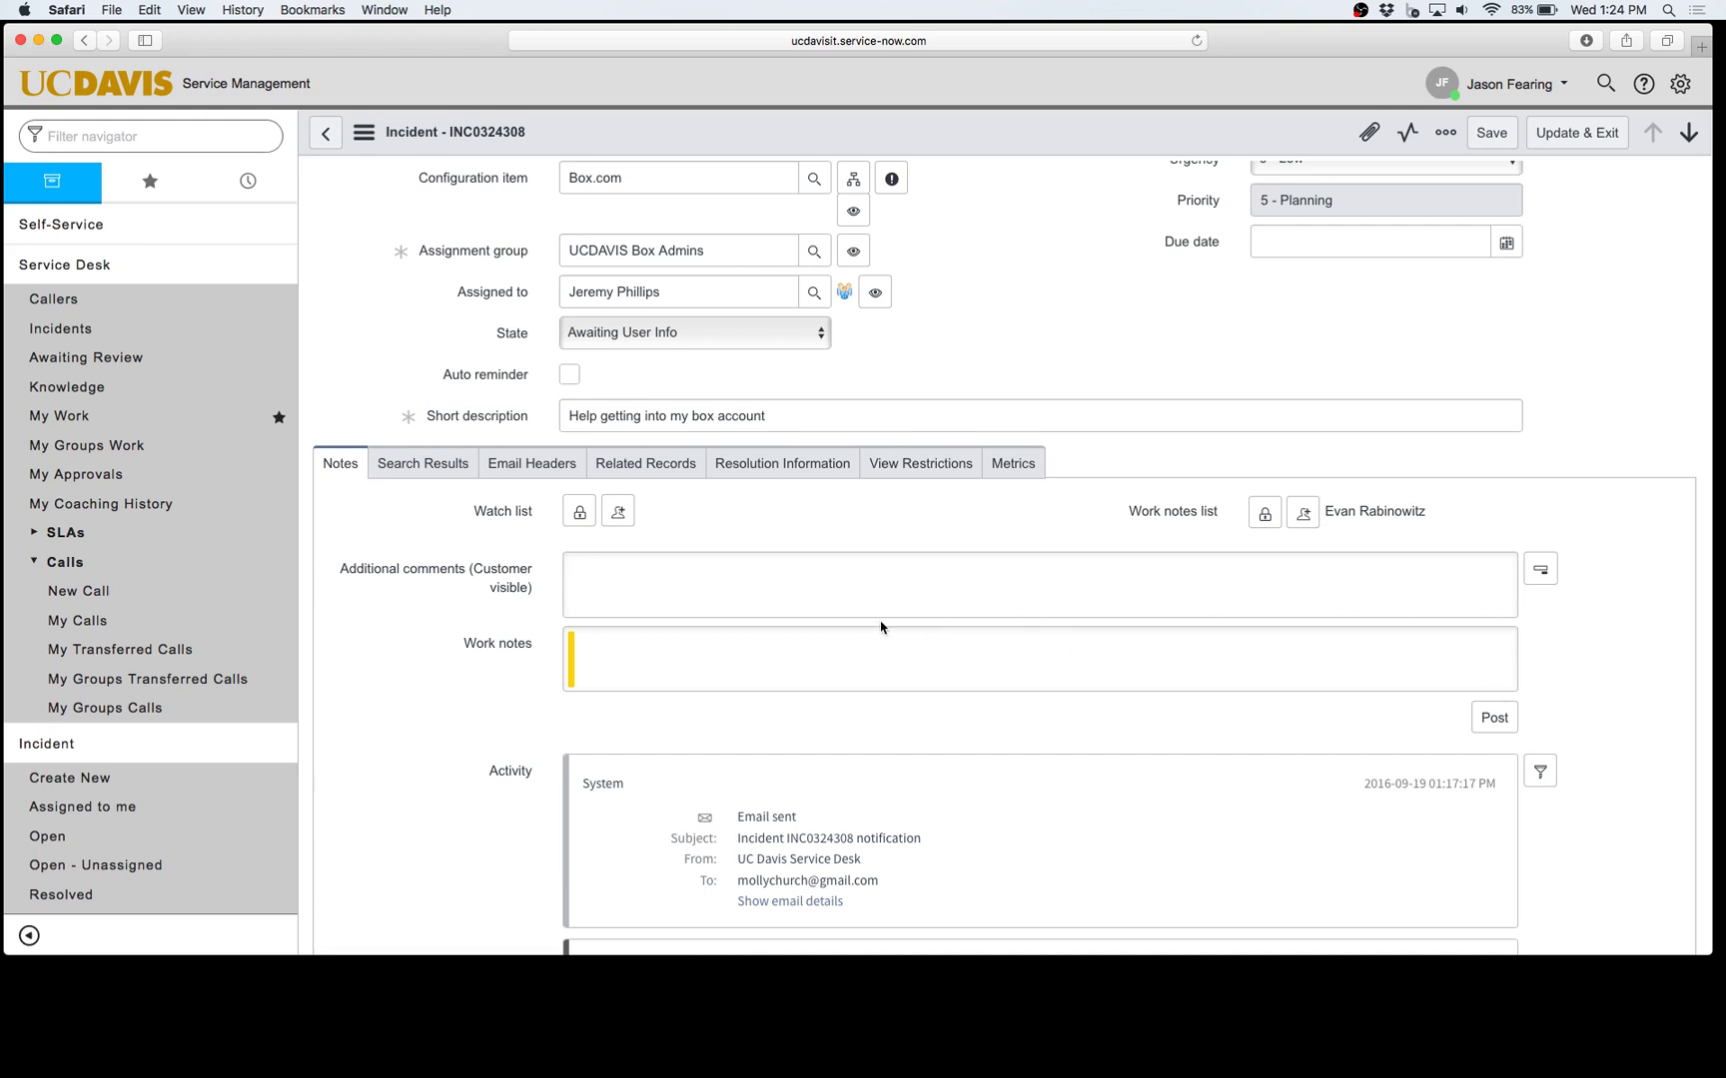
click(1542, 573)
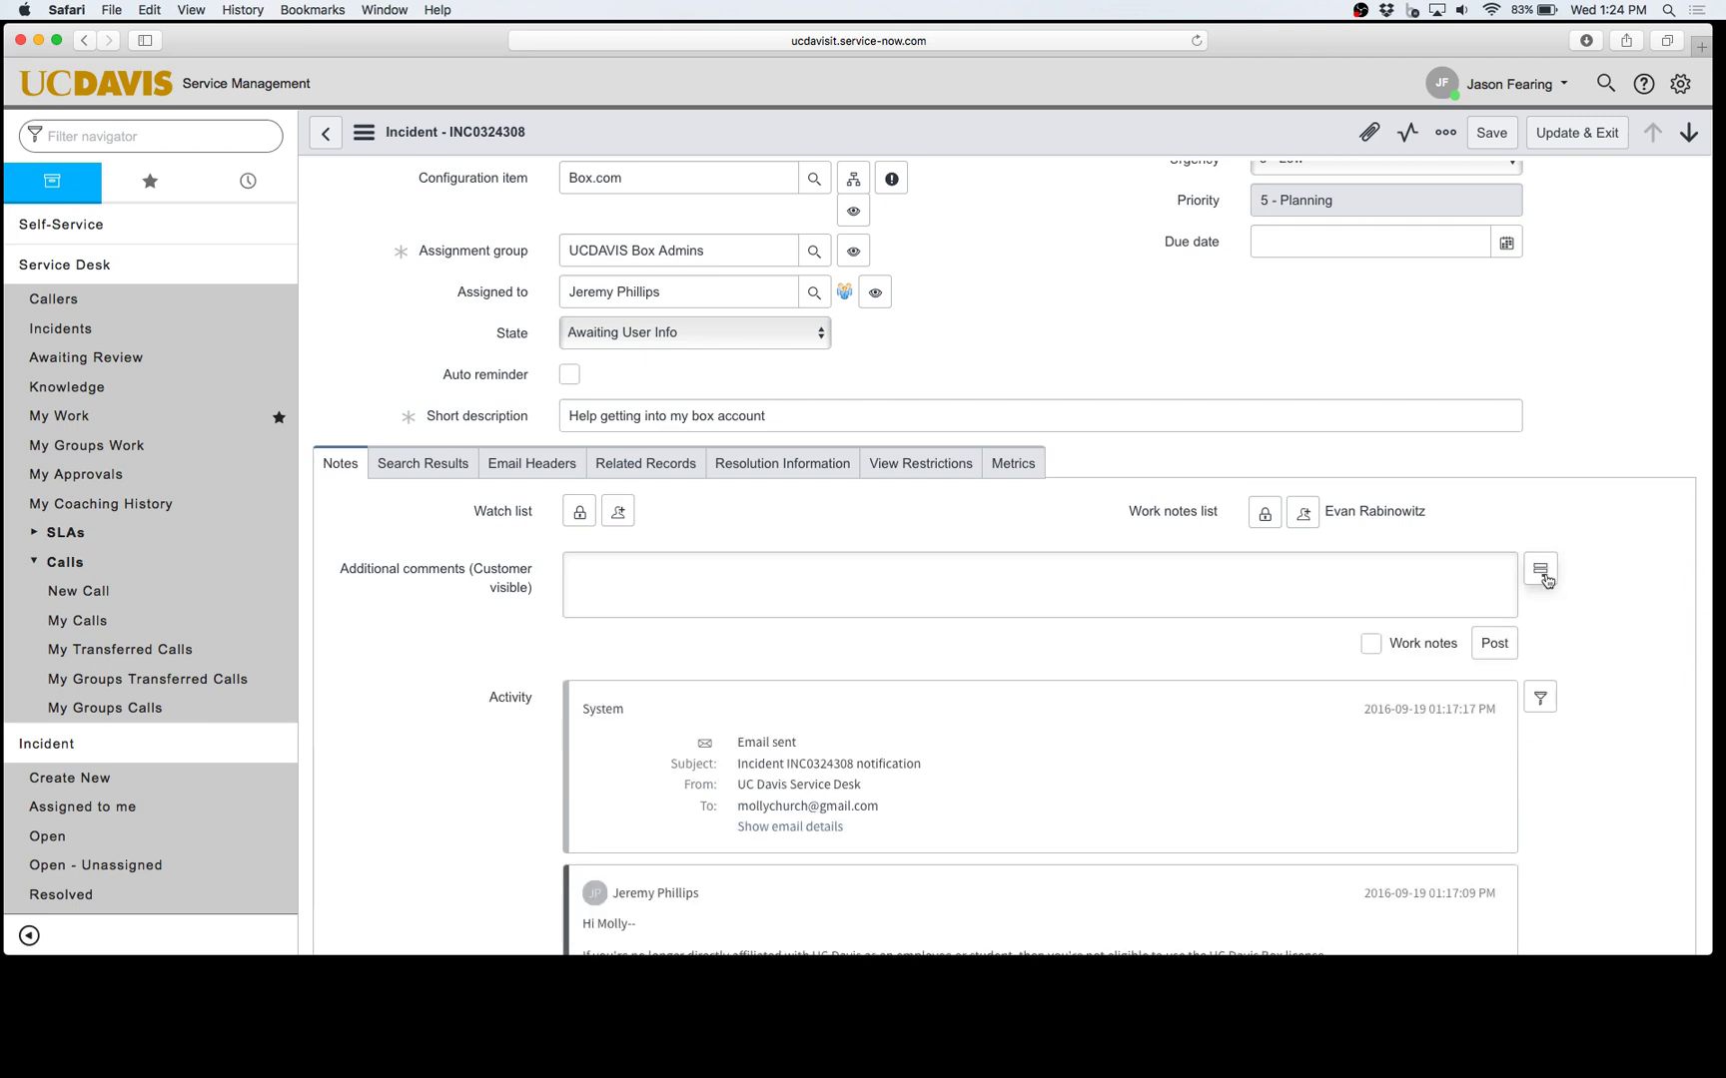
click(630, 579)
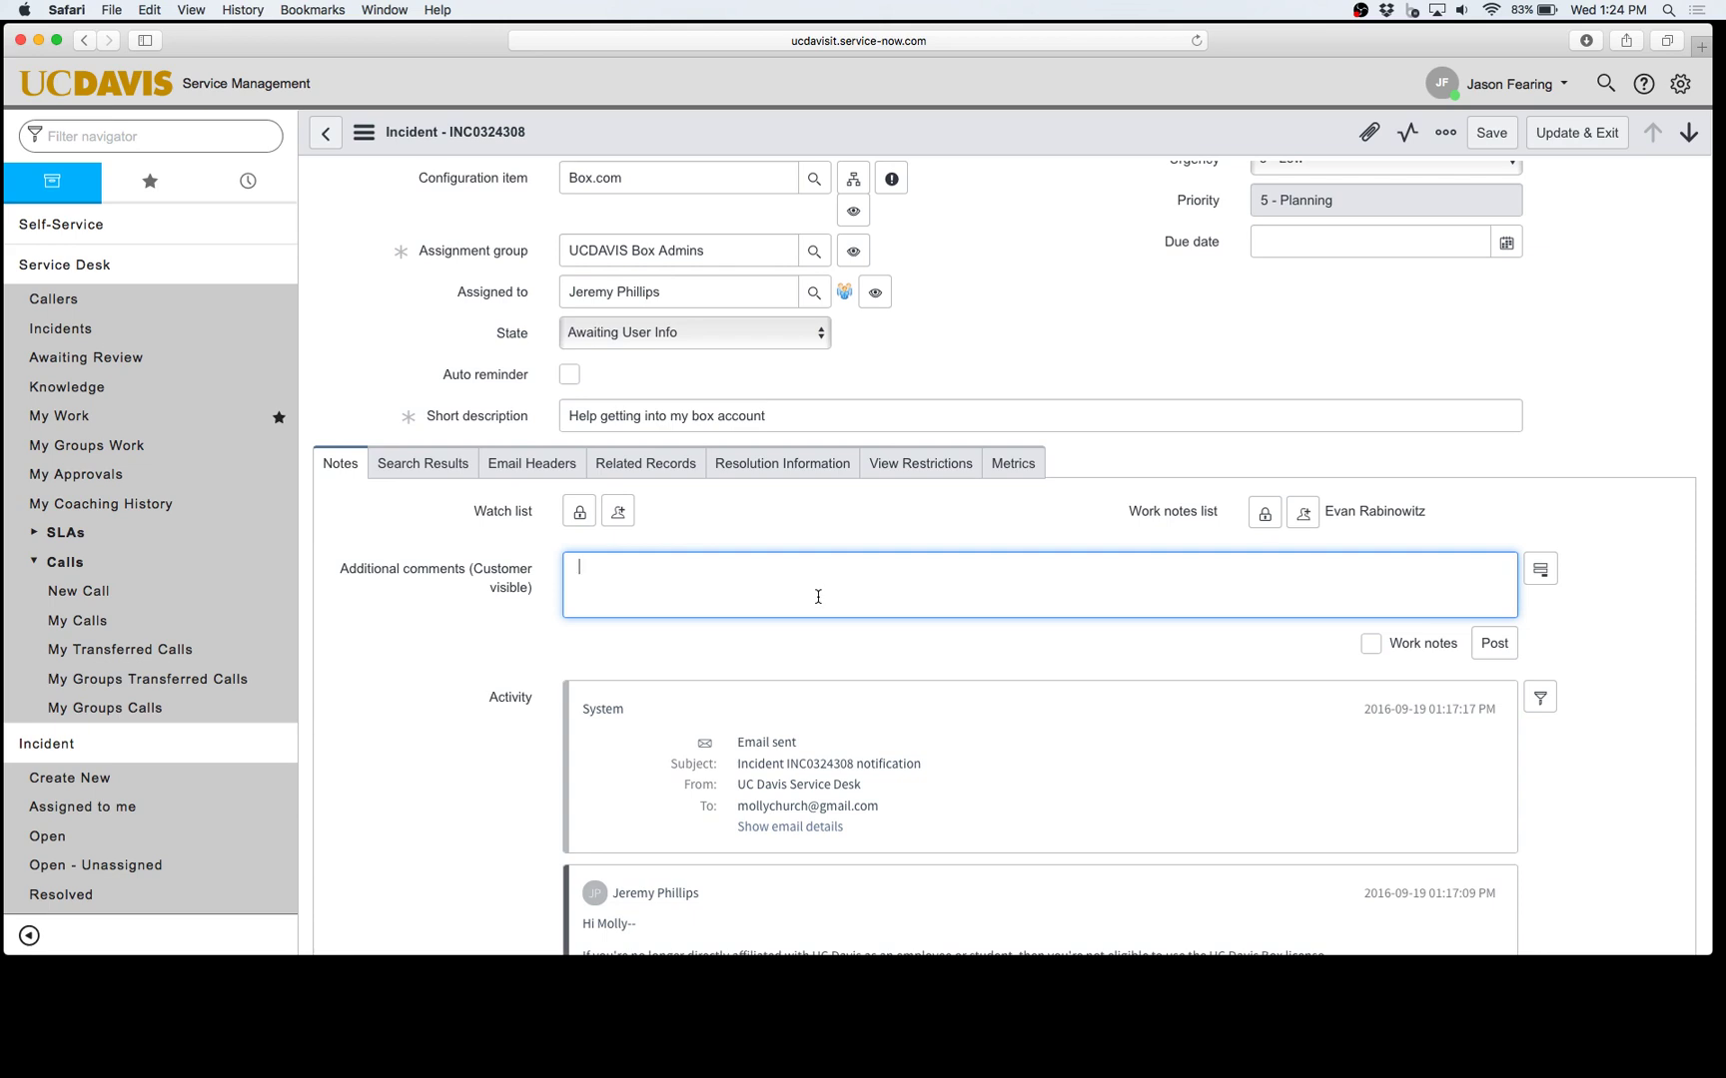
click(1370, 644)
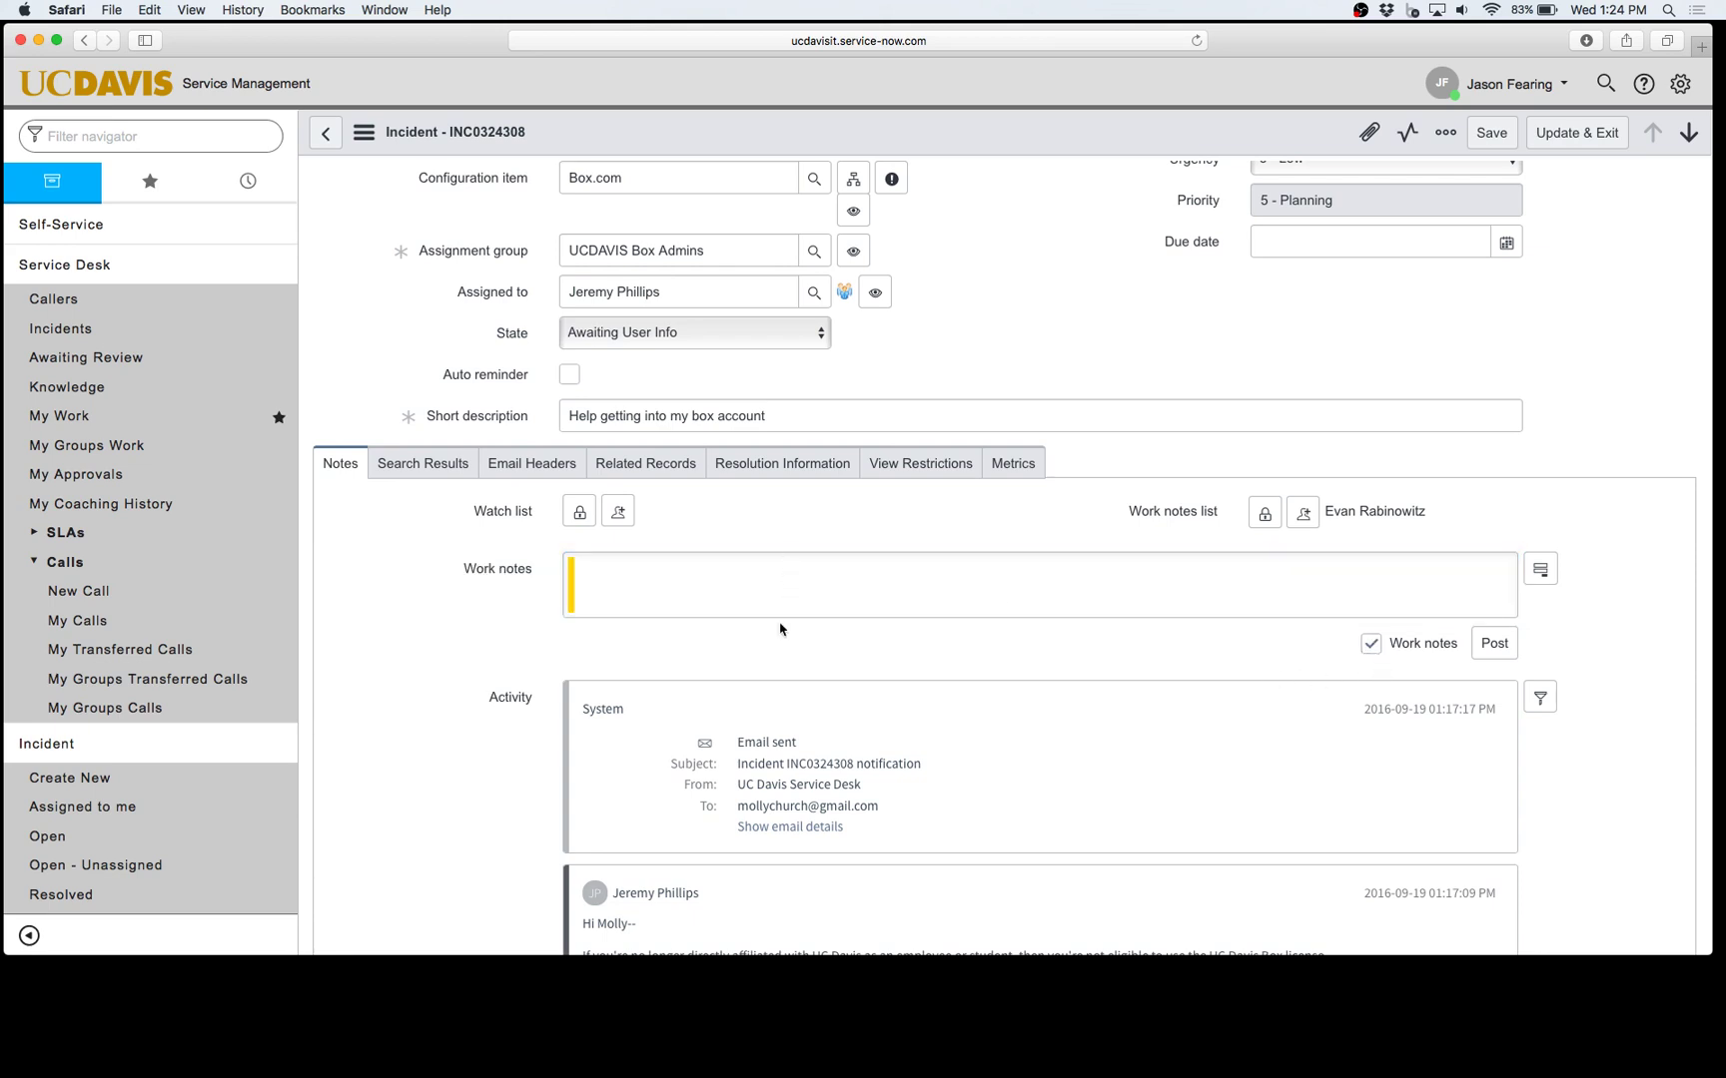
click(798, 577)
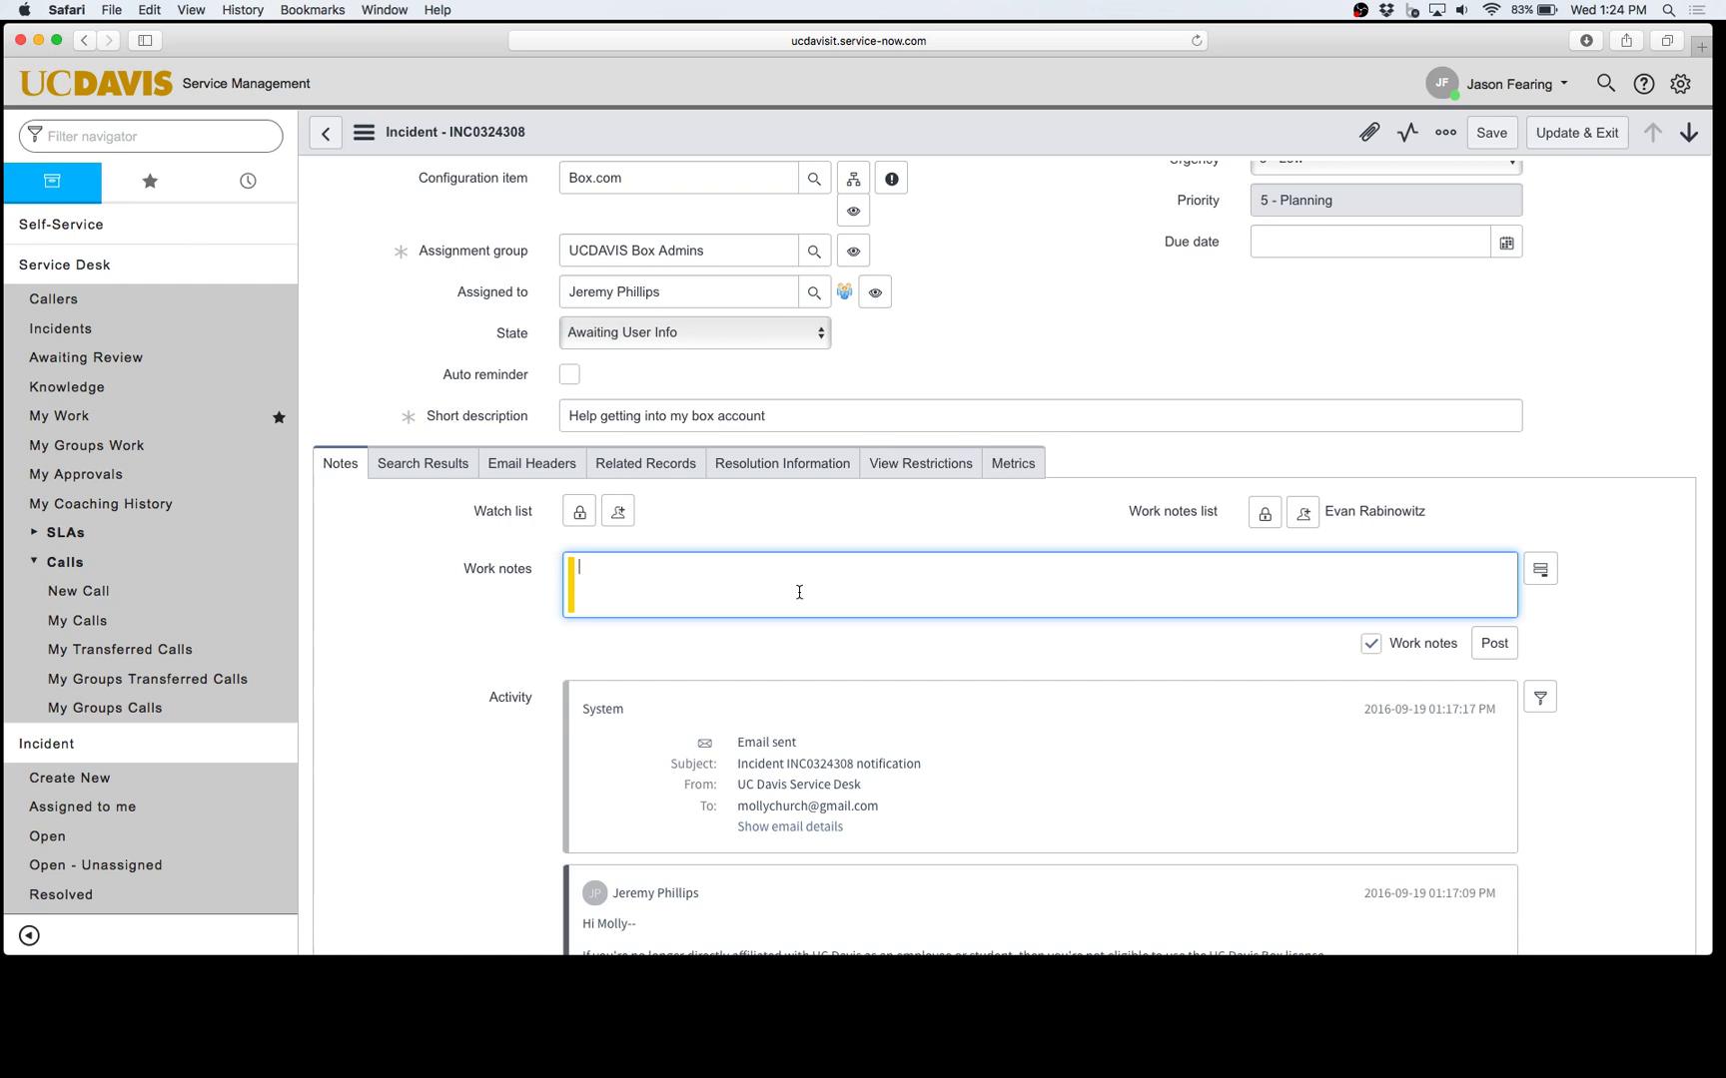
click(1368, 651)
click(966, 567)
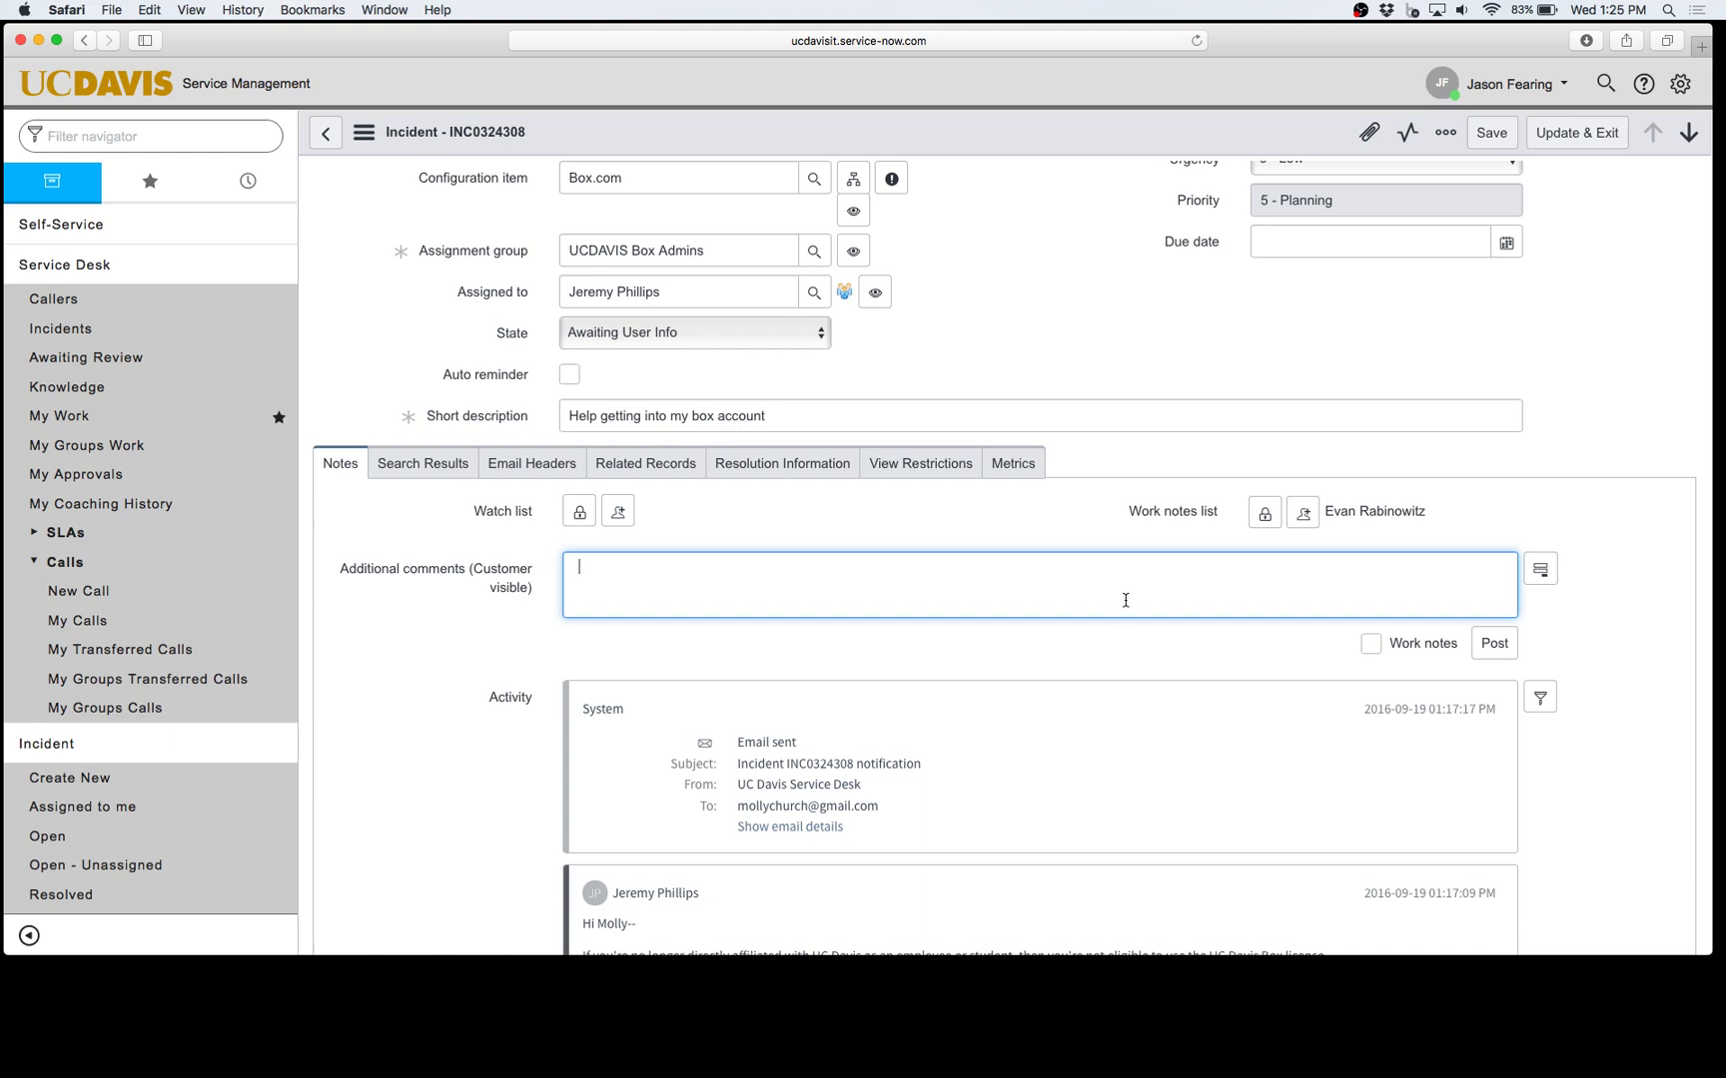
click(1540, 570)
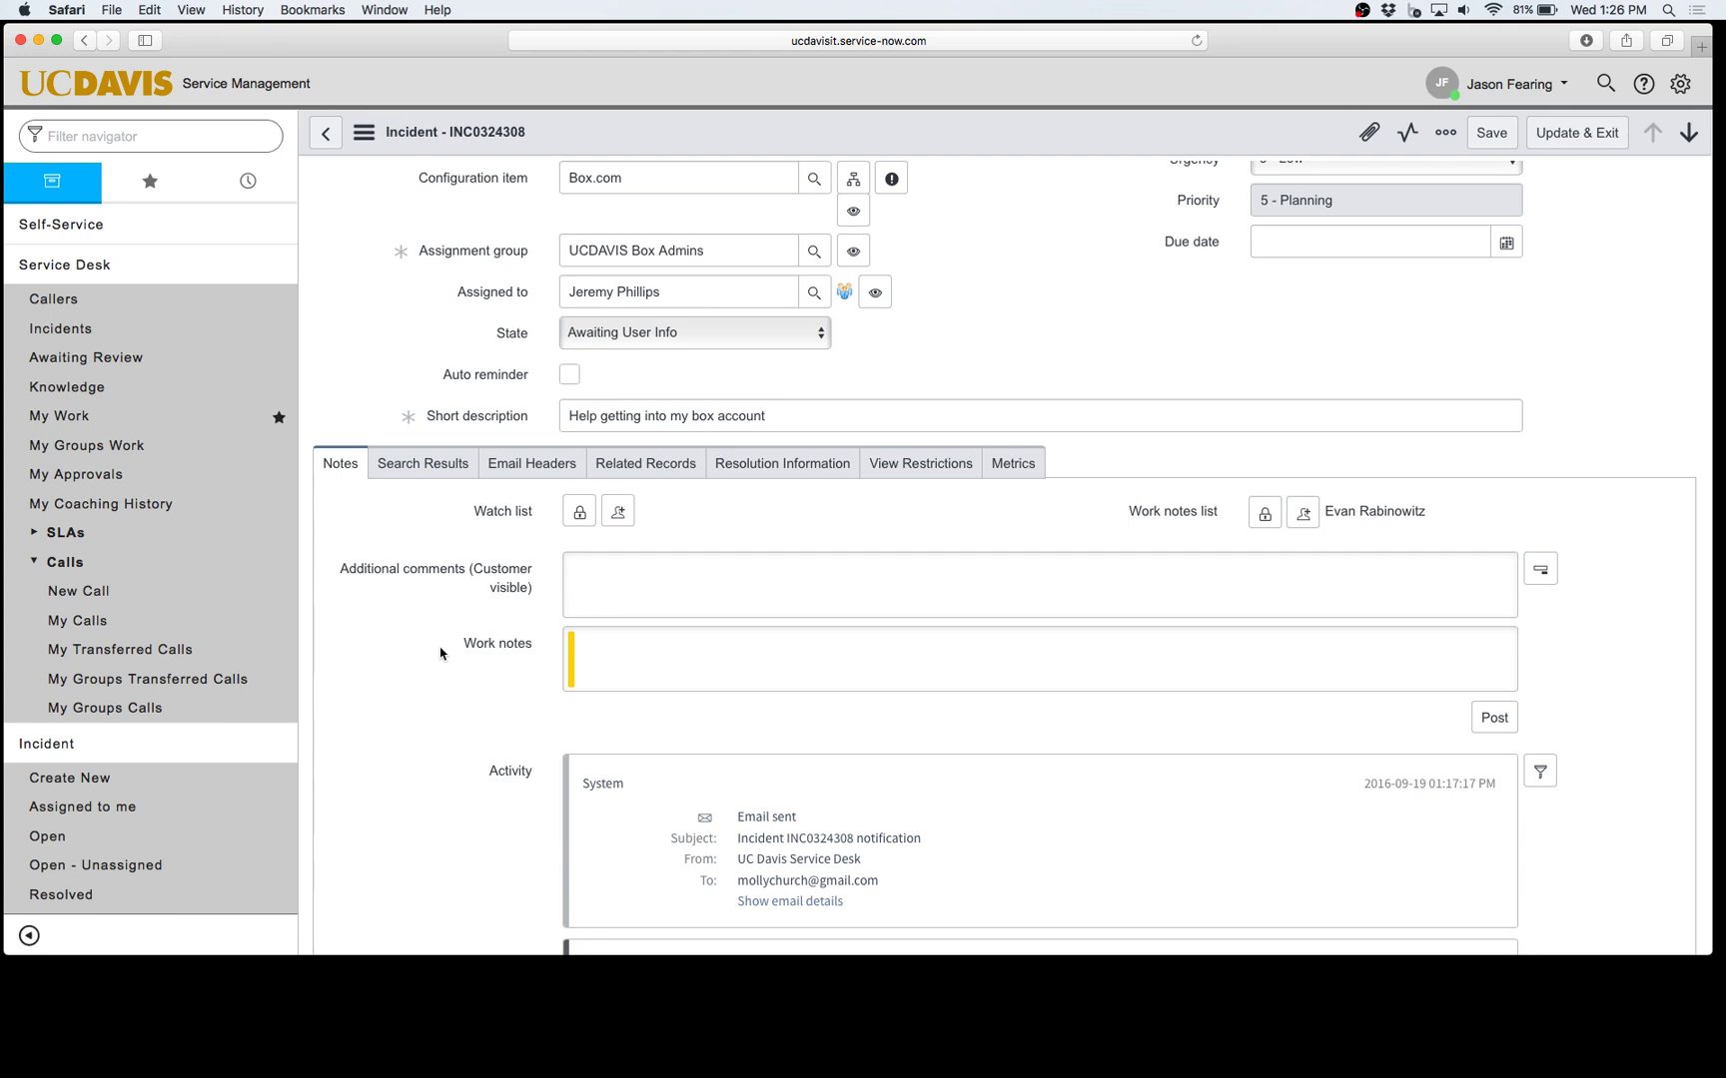
Step: Add the current user to incident INC0324308's watch list with 'Add me'
scroll(855, 449, up, 5)
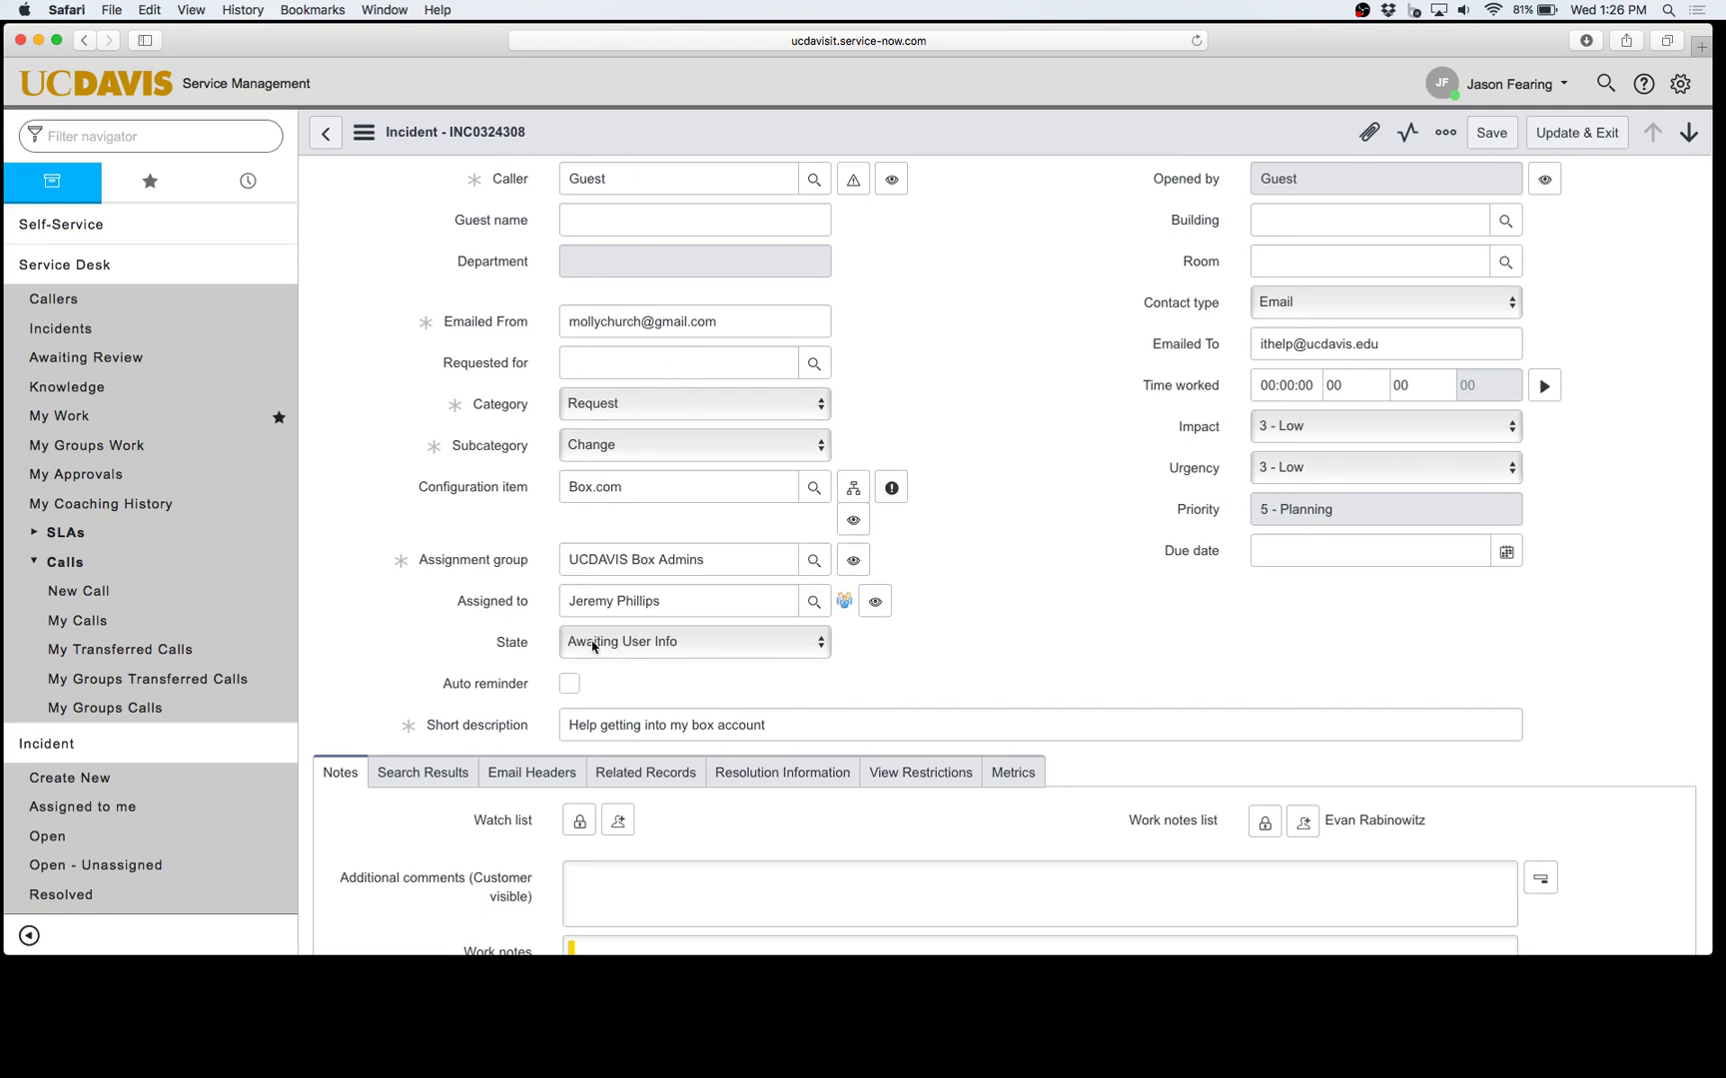
scroll(593, 647, down, 1)
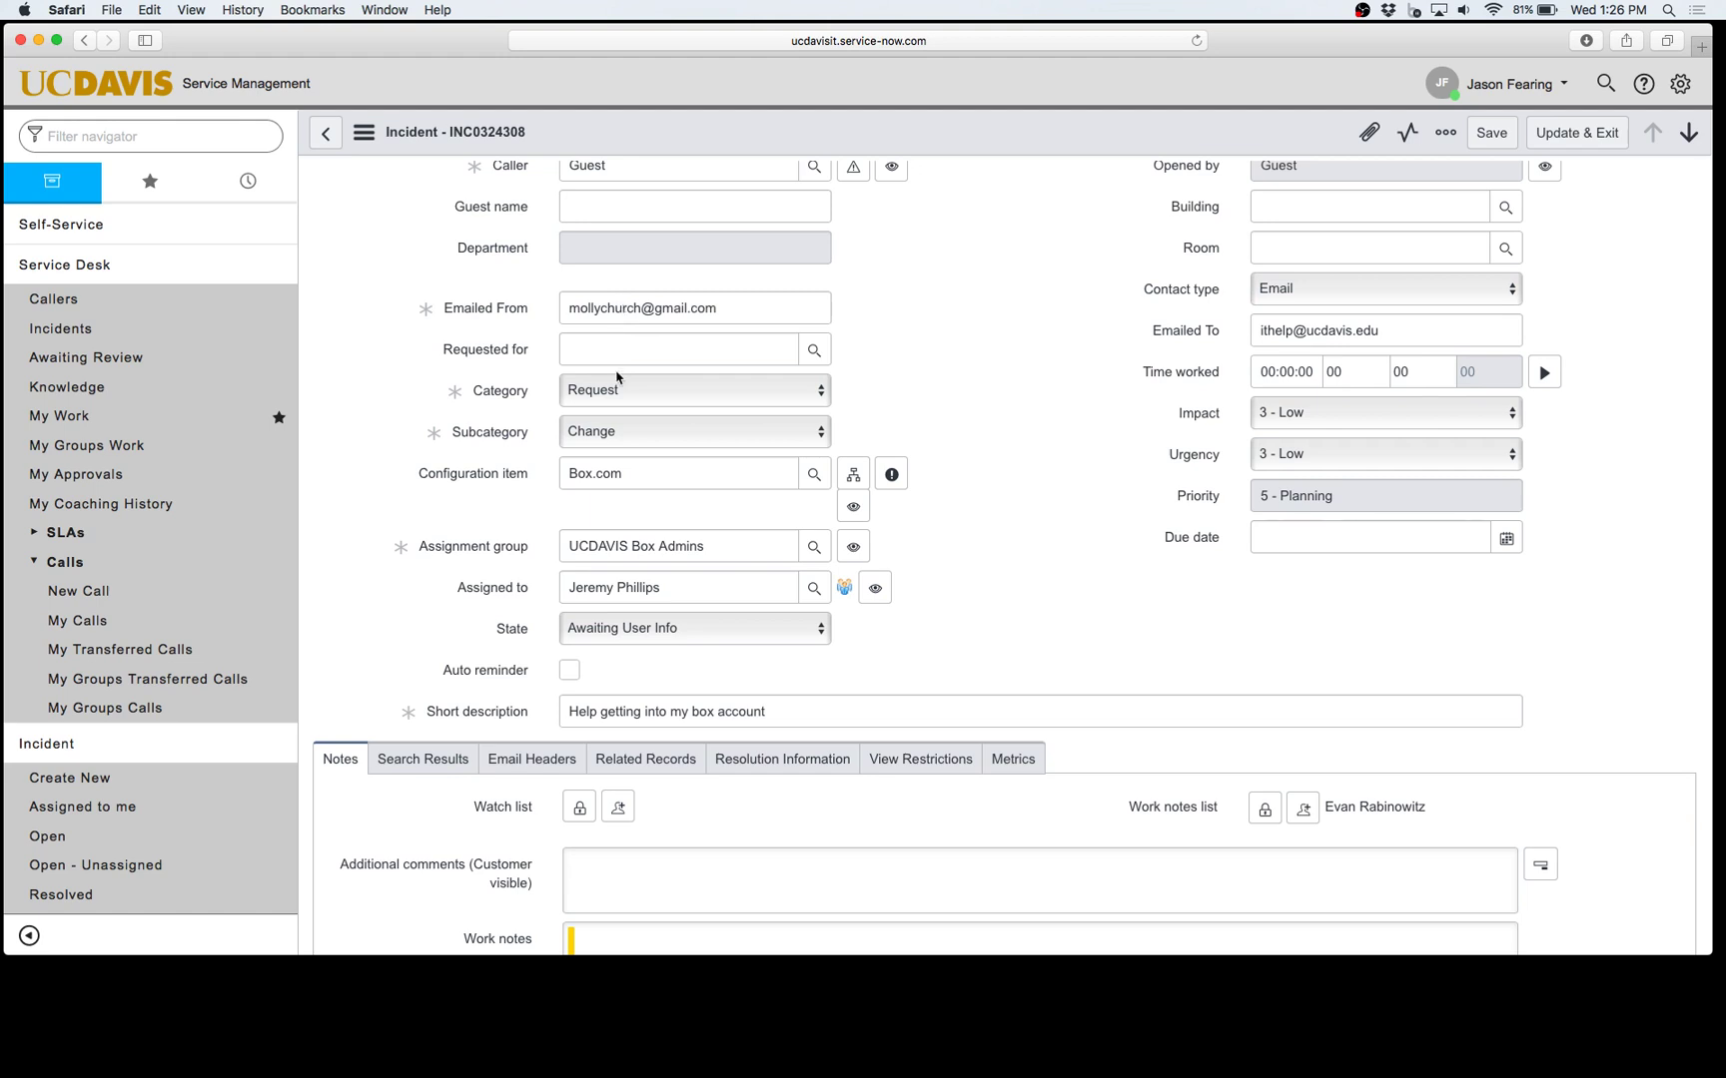
scroll(611, 530, down, 2)
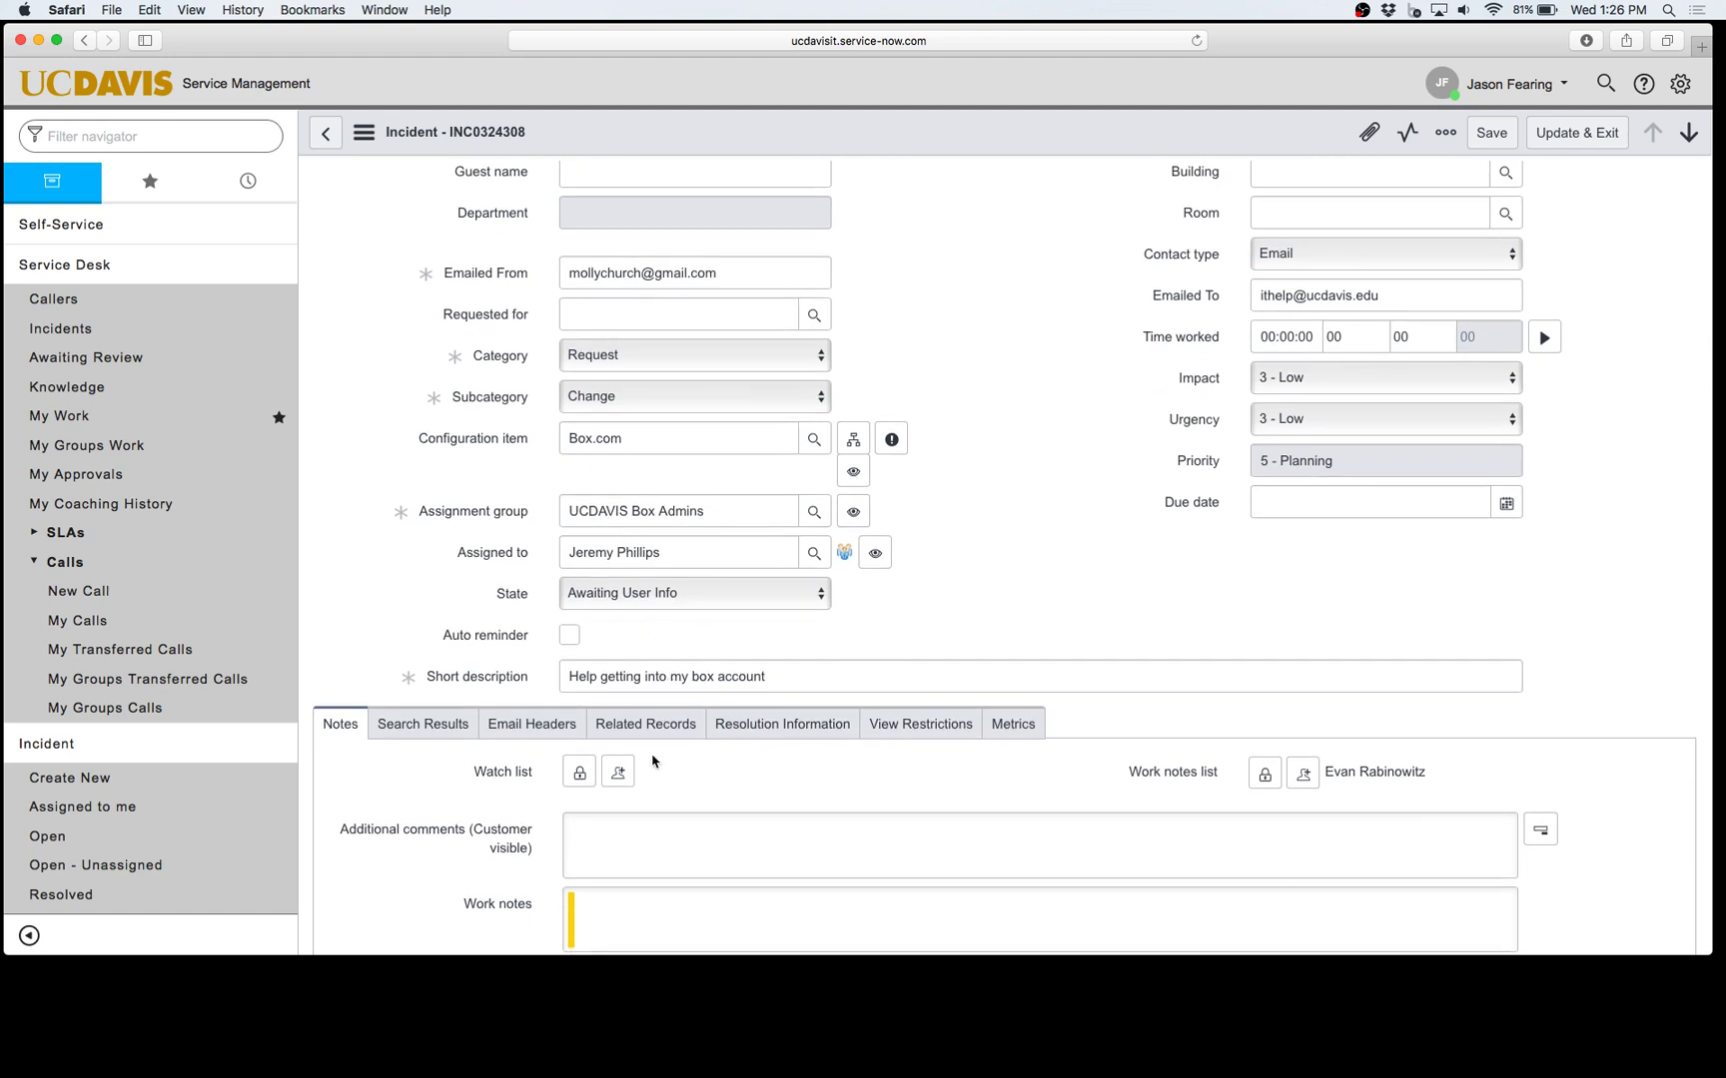
scroll(652, 761, down, 2)
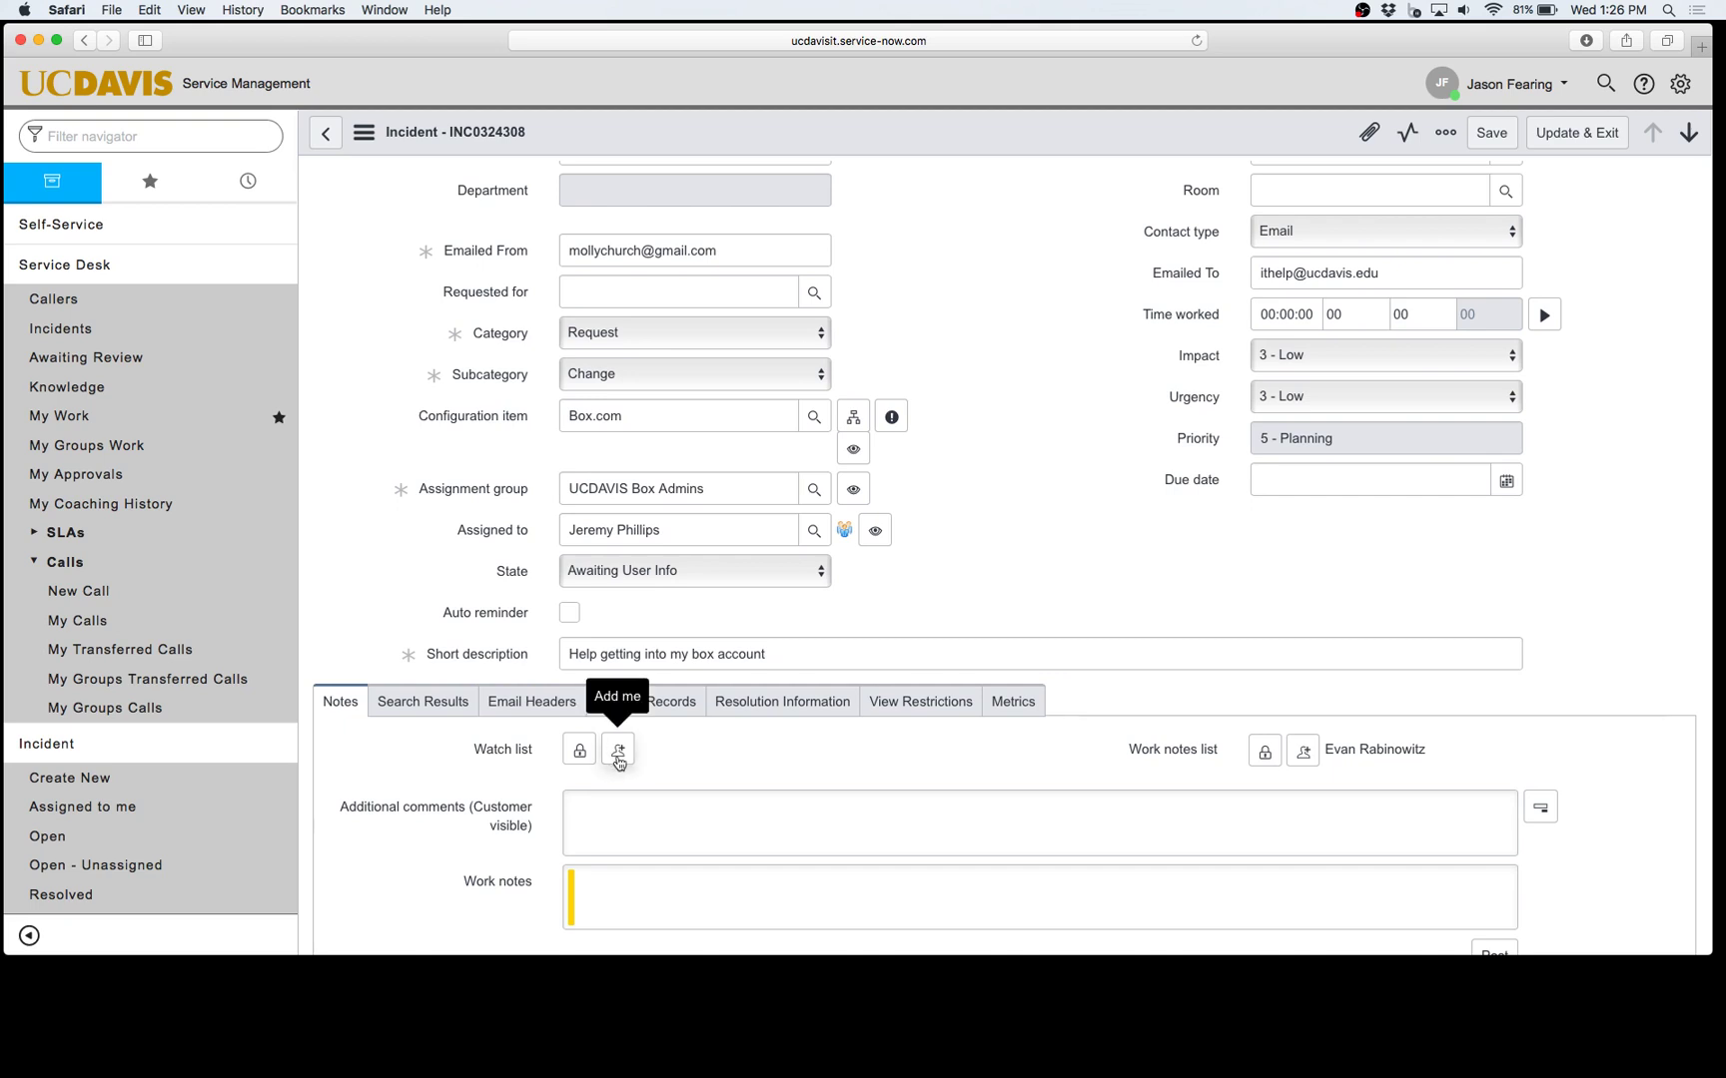
click(619, 751)
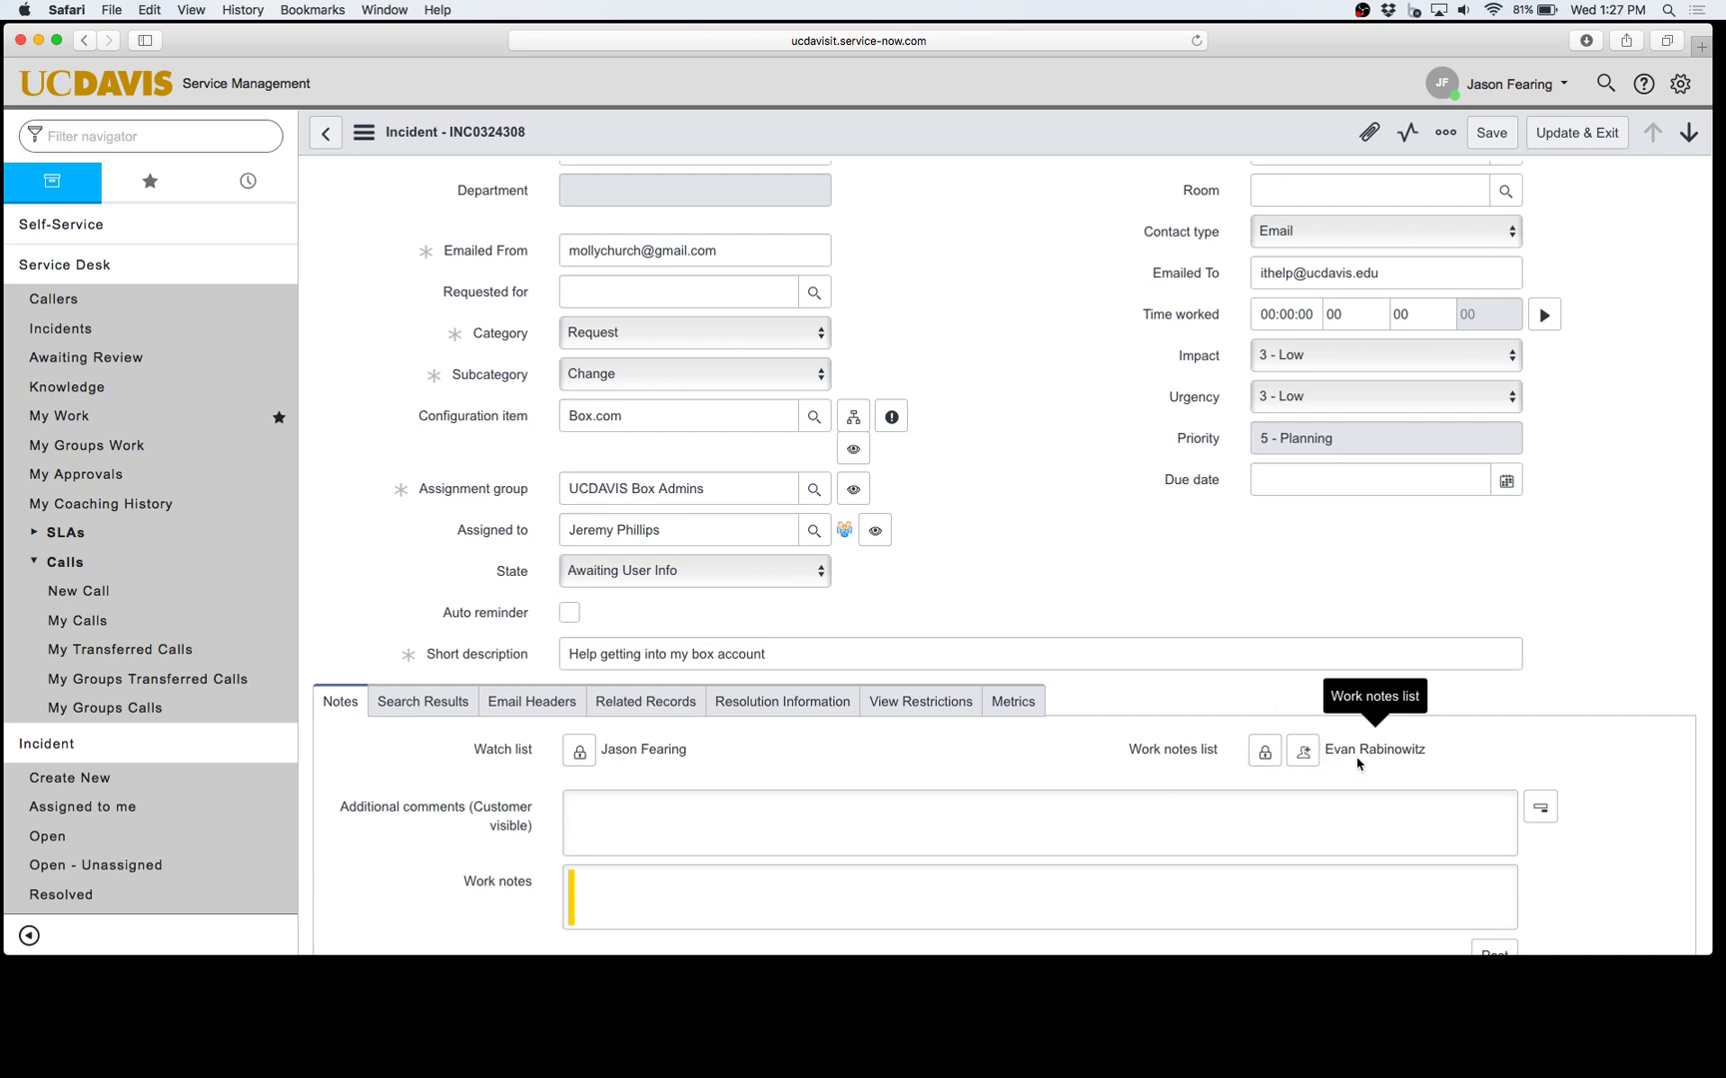
Step: Add the current user to the work notes list, giving it two members
click(1302, 751)
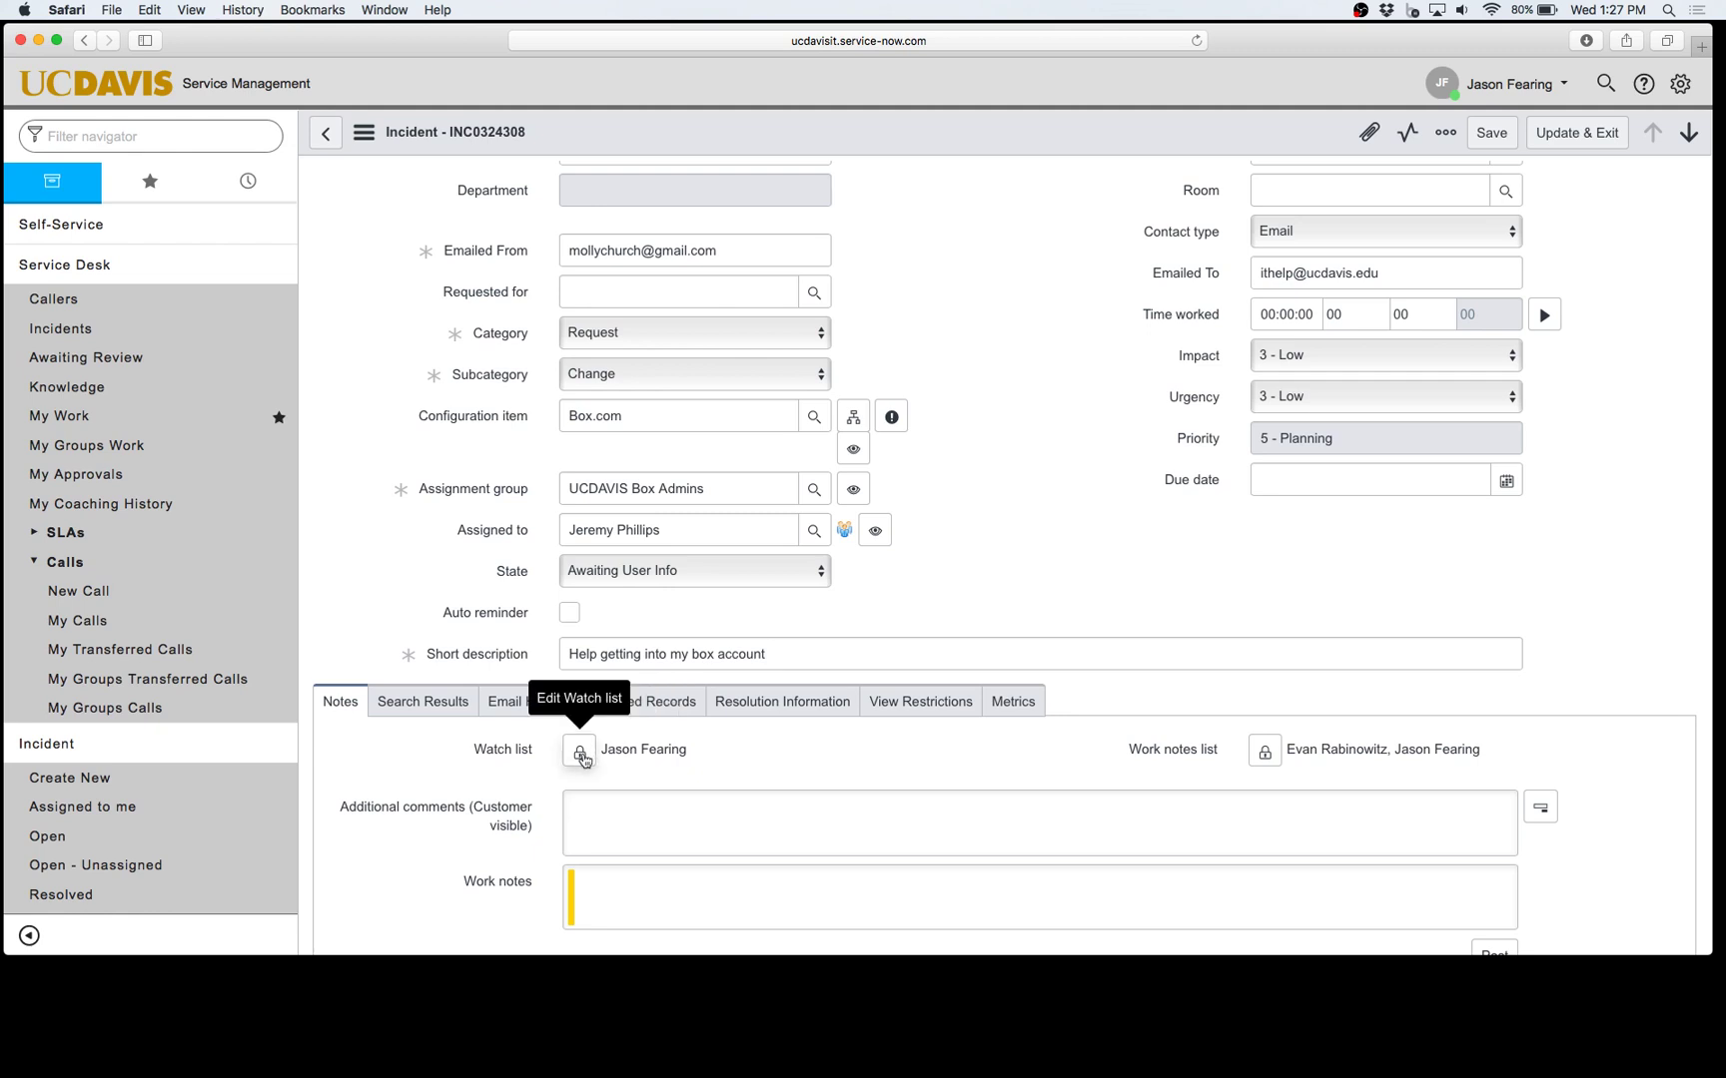
Step: Add a suggested user to the watch list by searching their name
click(580, 754)
scroll(1080, 807, down, 1)
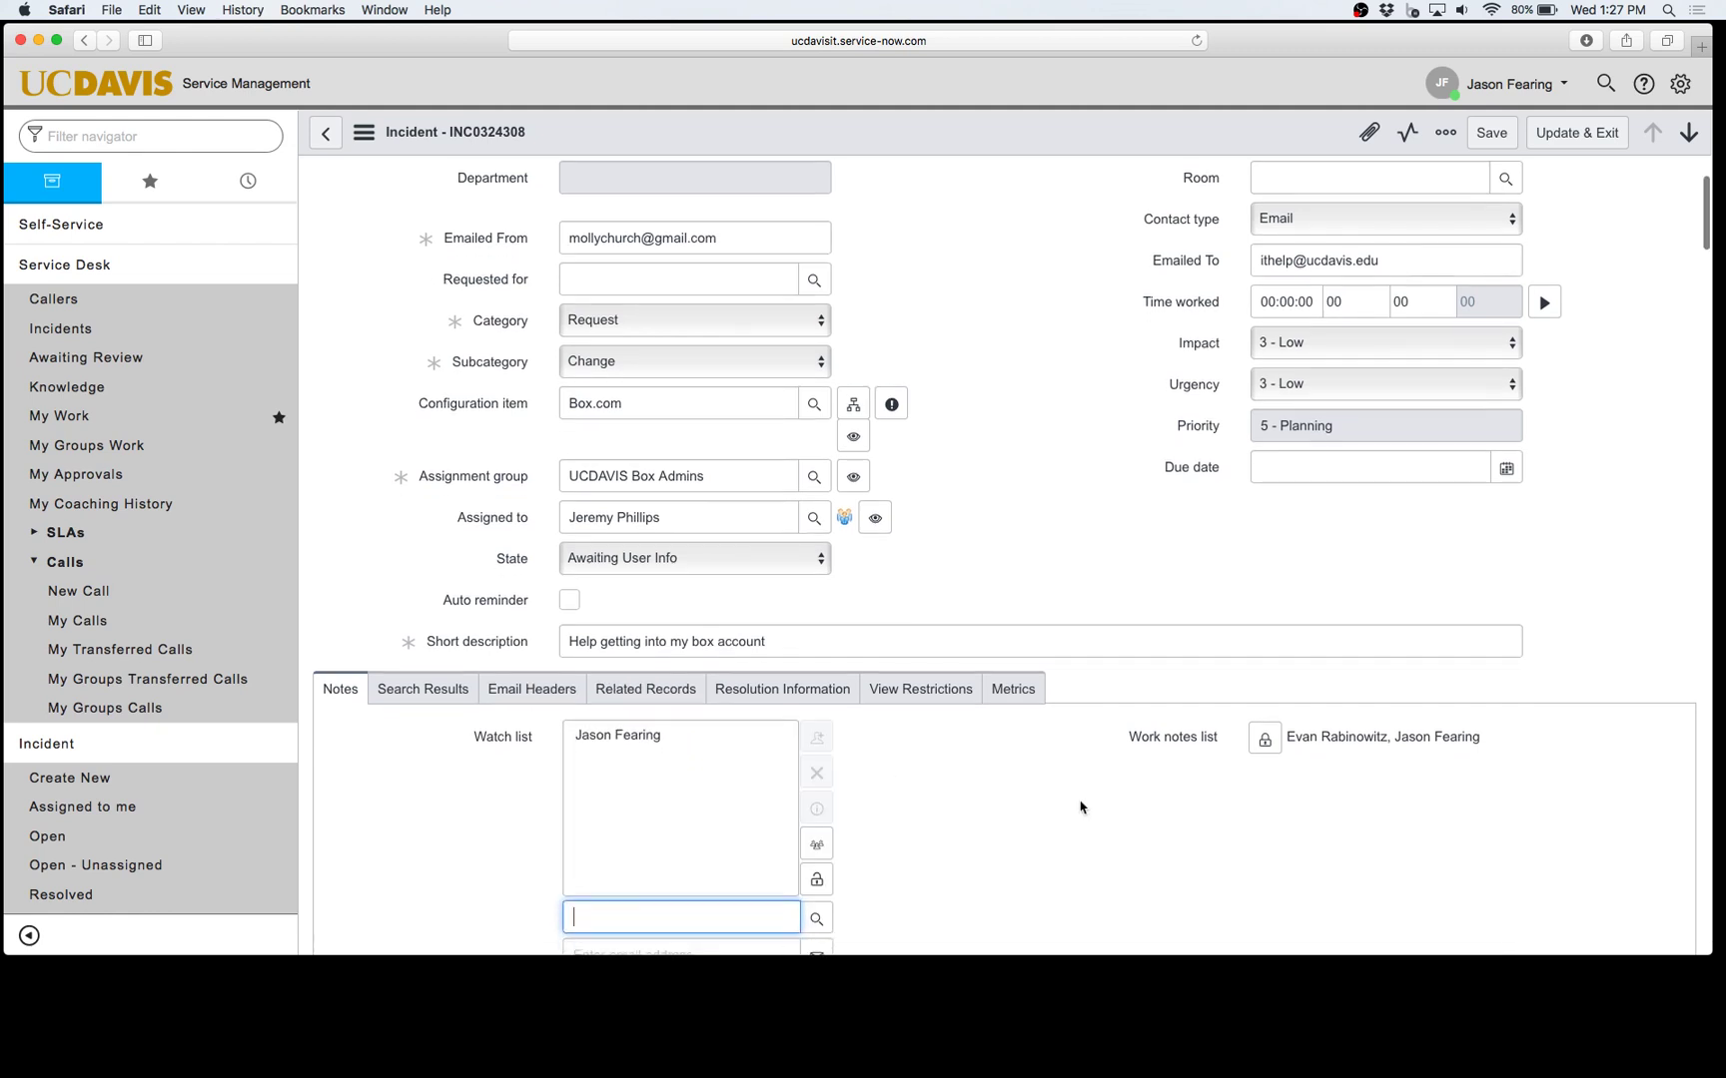
scroll(1079, 806, down, 2)
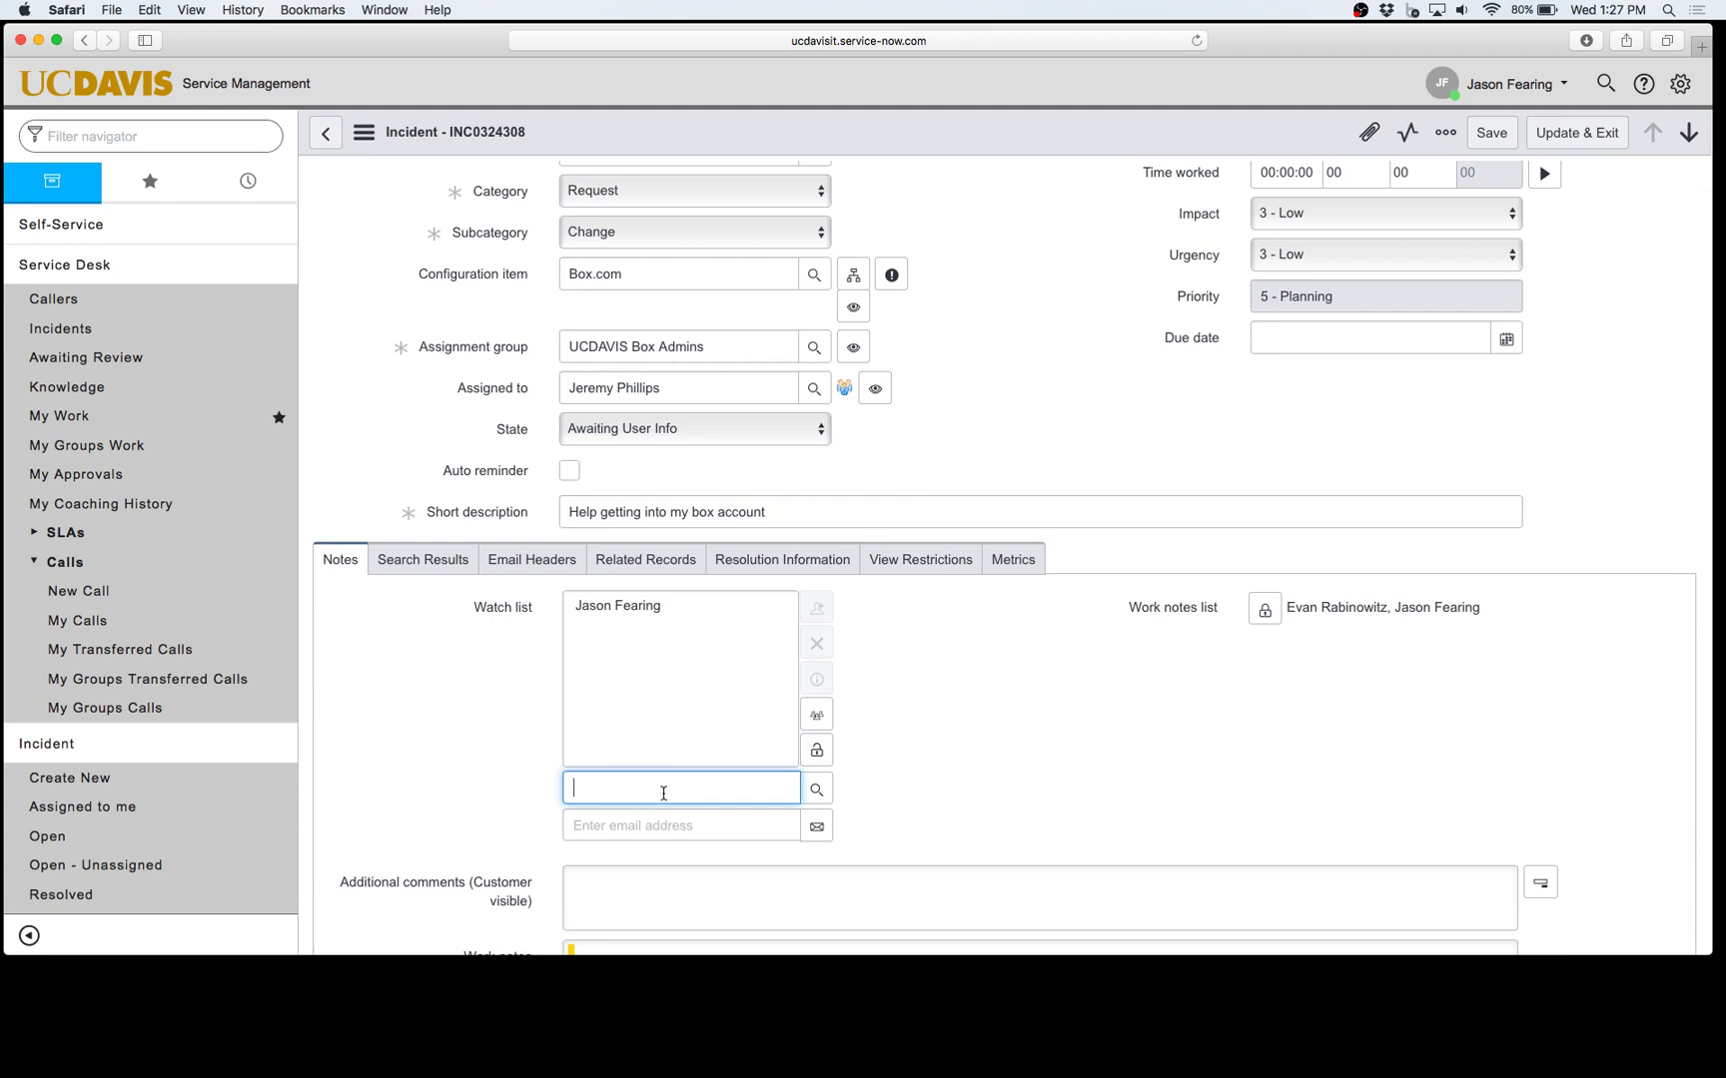
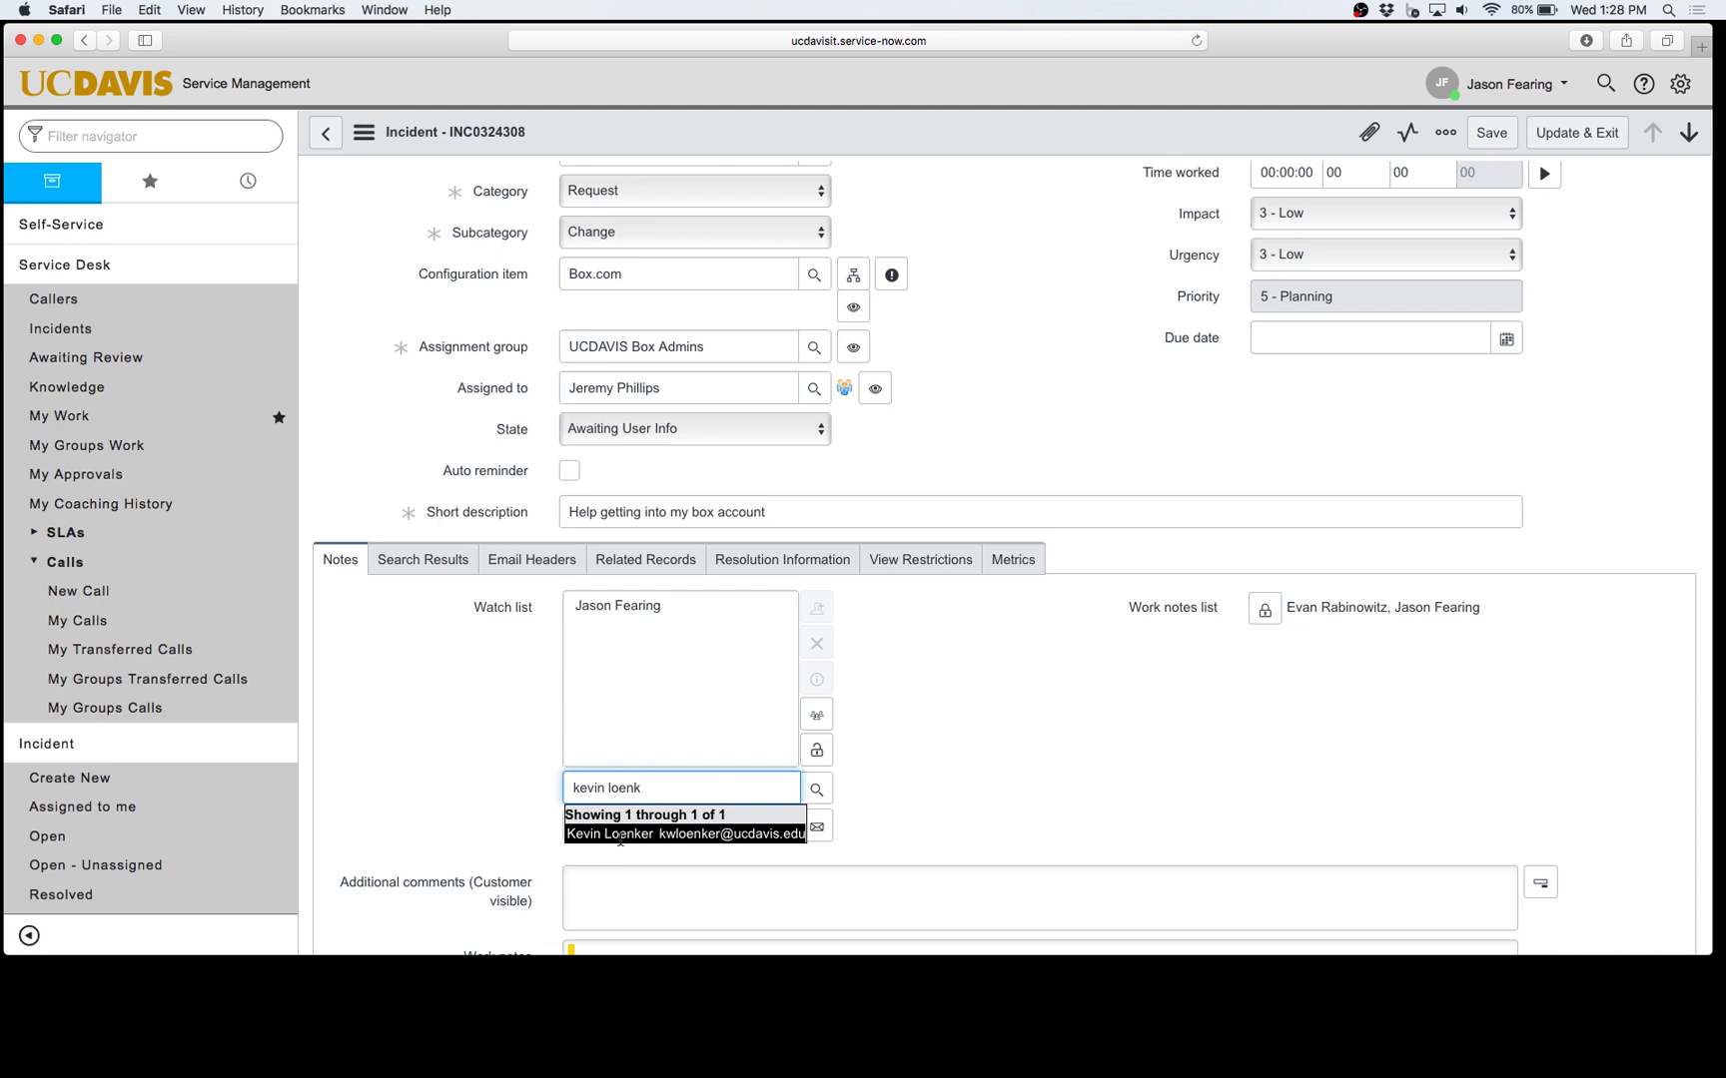
click(620, 835)
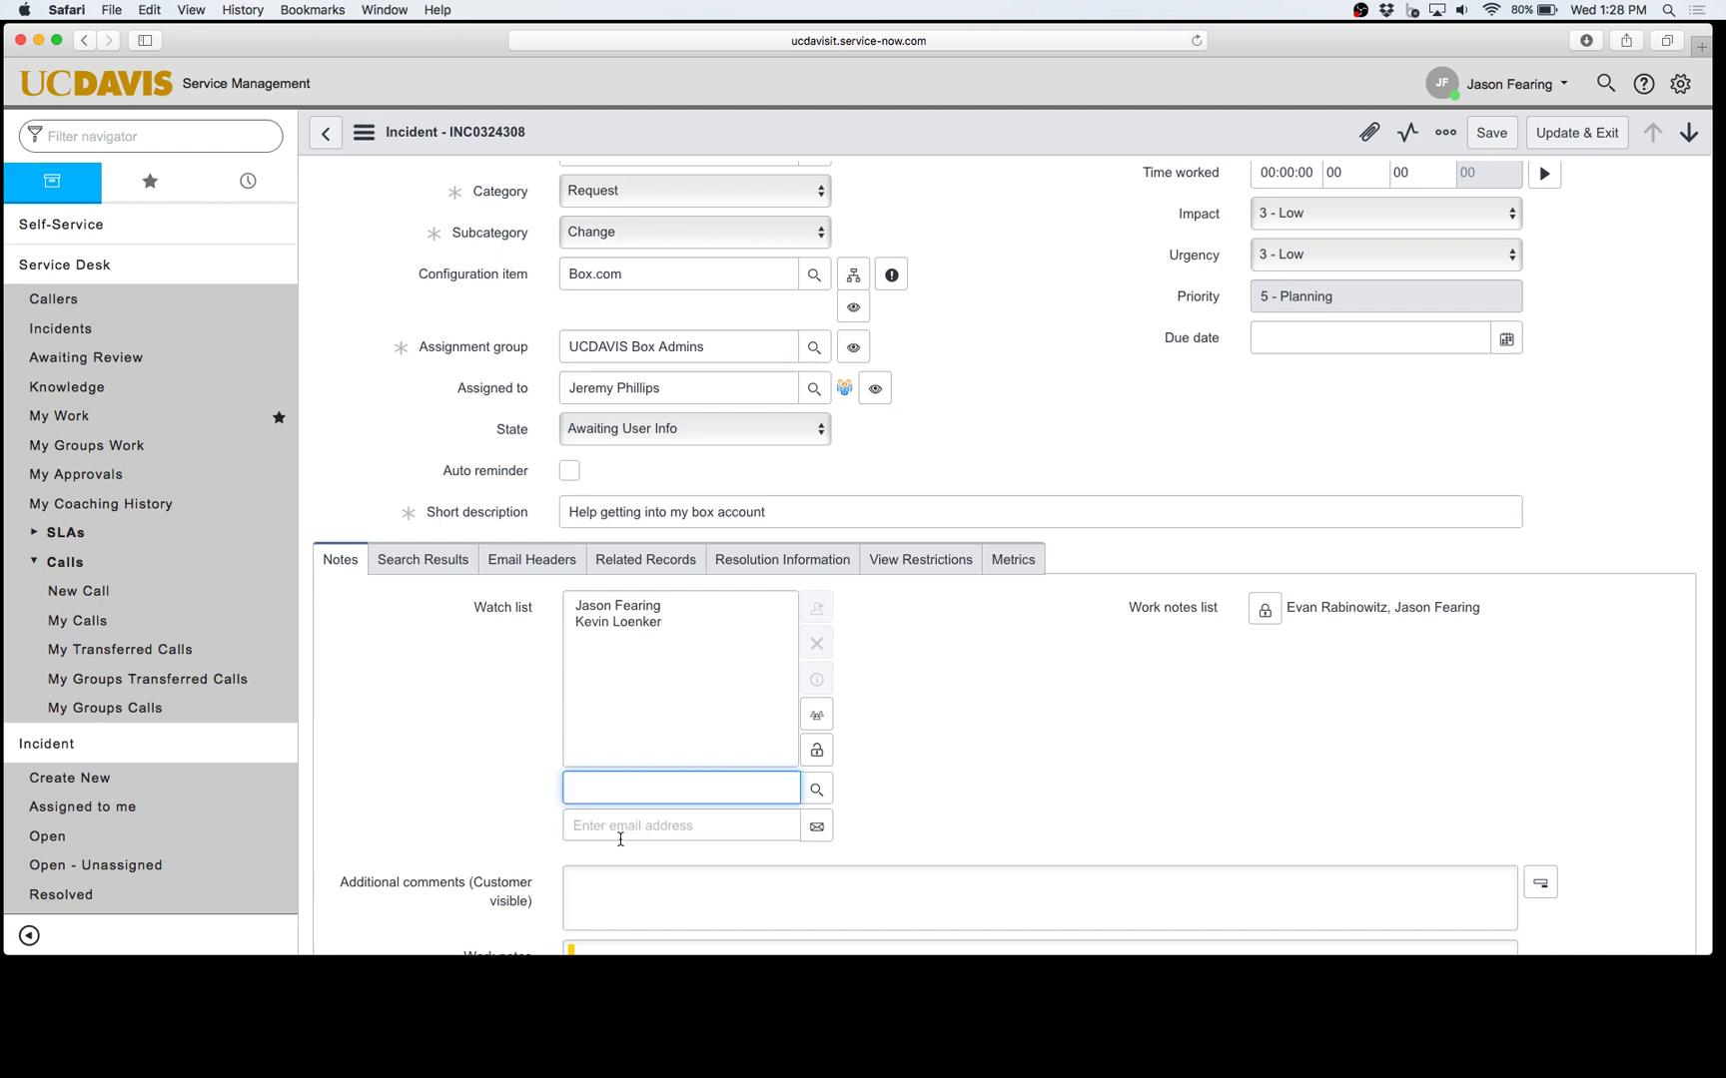
Step: Add an external e-mail address to the watch list and collapse the editor
click(618, 832)
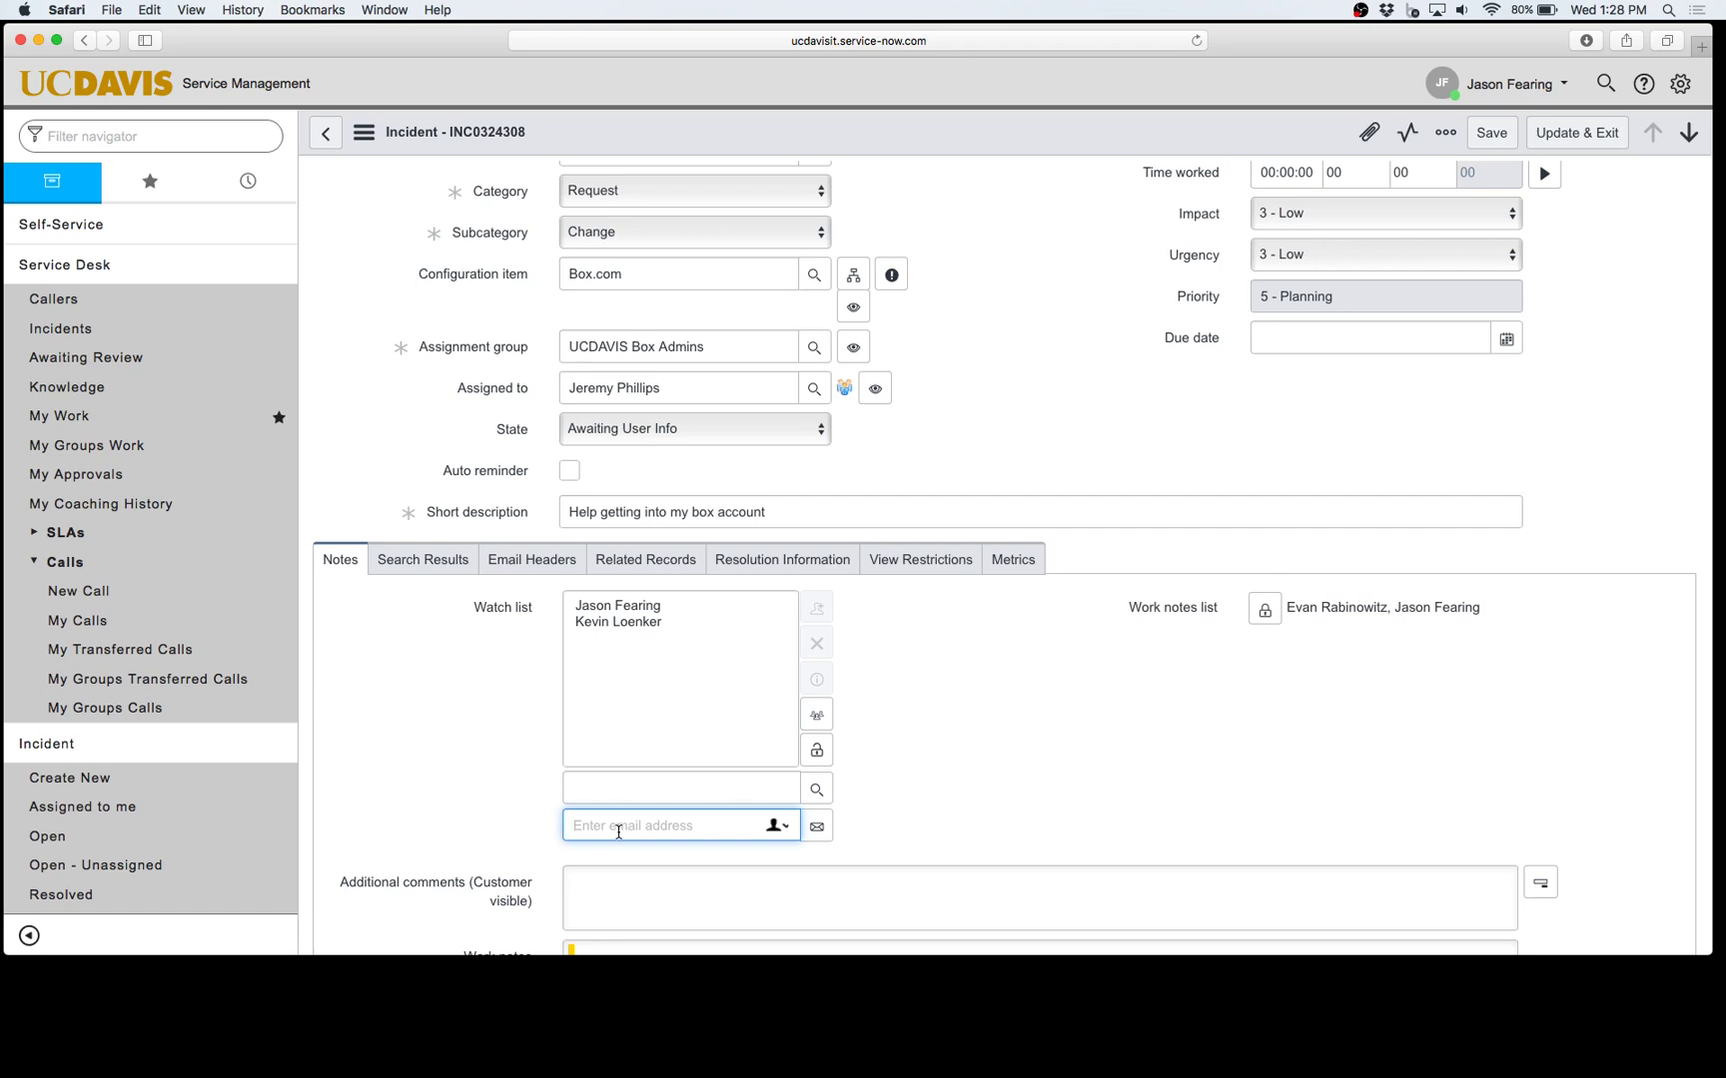
click(817, 828)
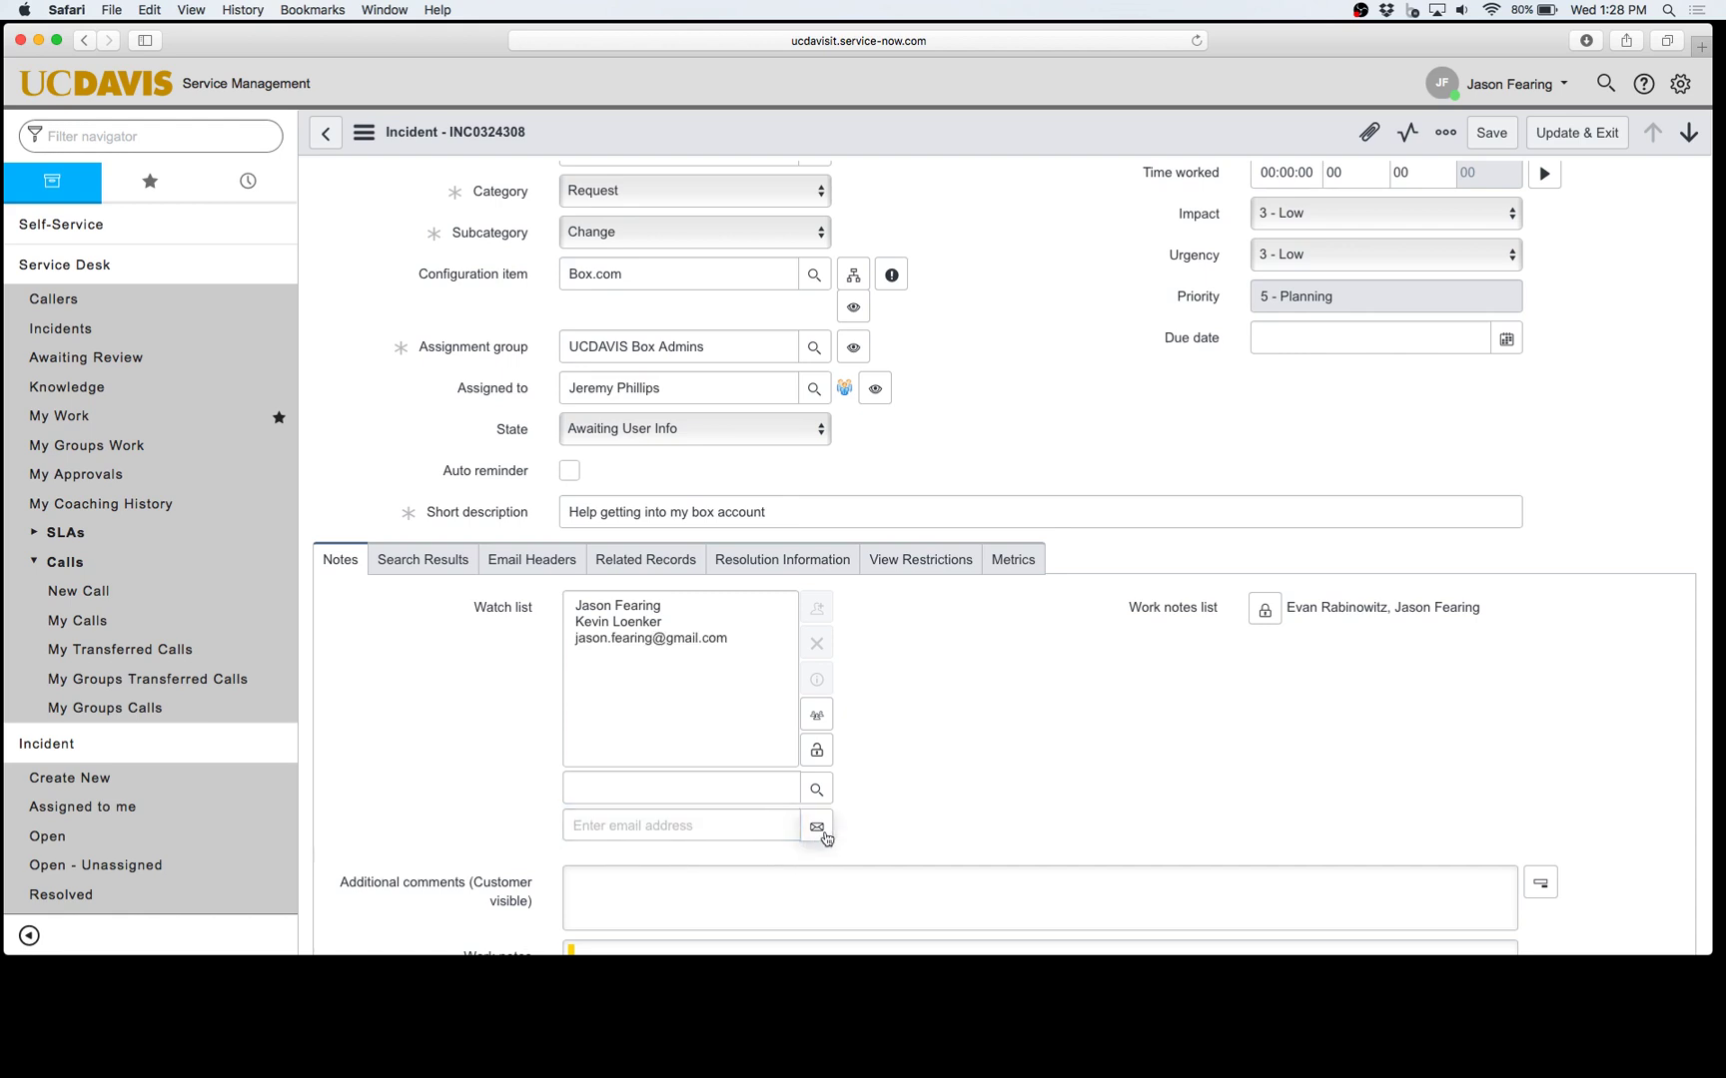
click(817, 751)
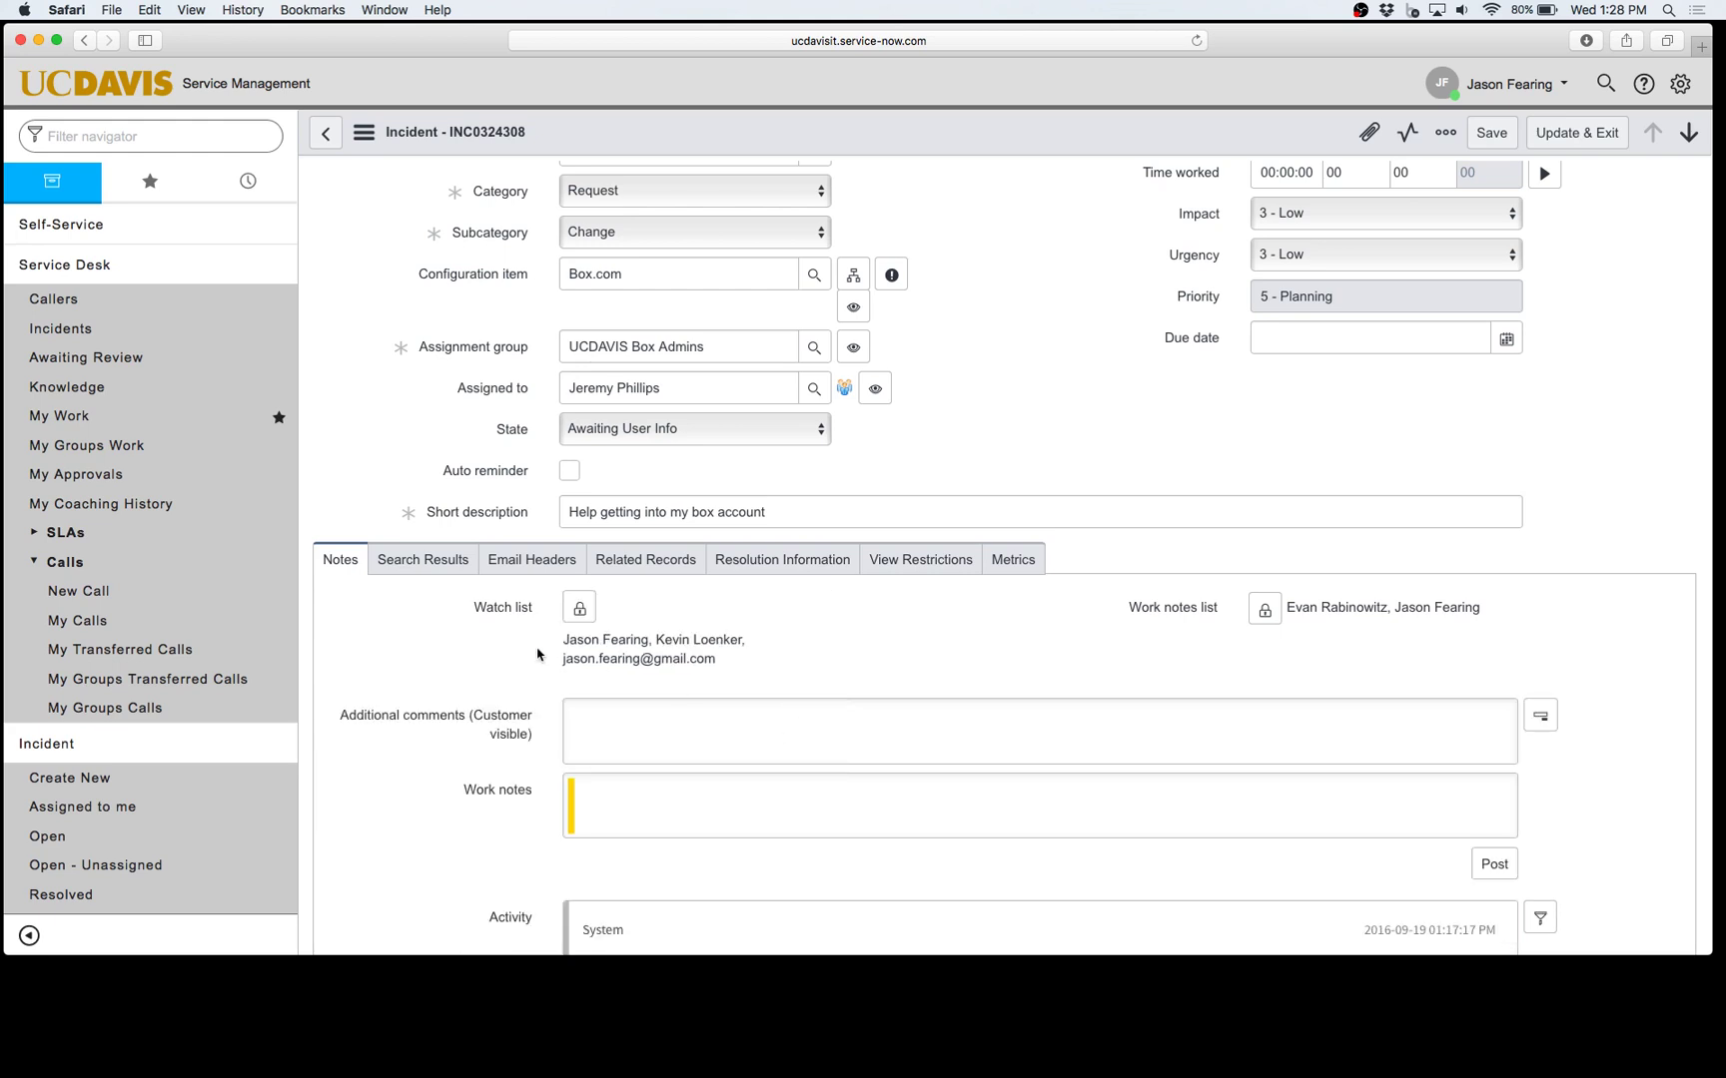
Step: Reopen the watch list, view the multiple-watchers page, and cancel back to the incident
click(579, 607)
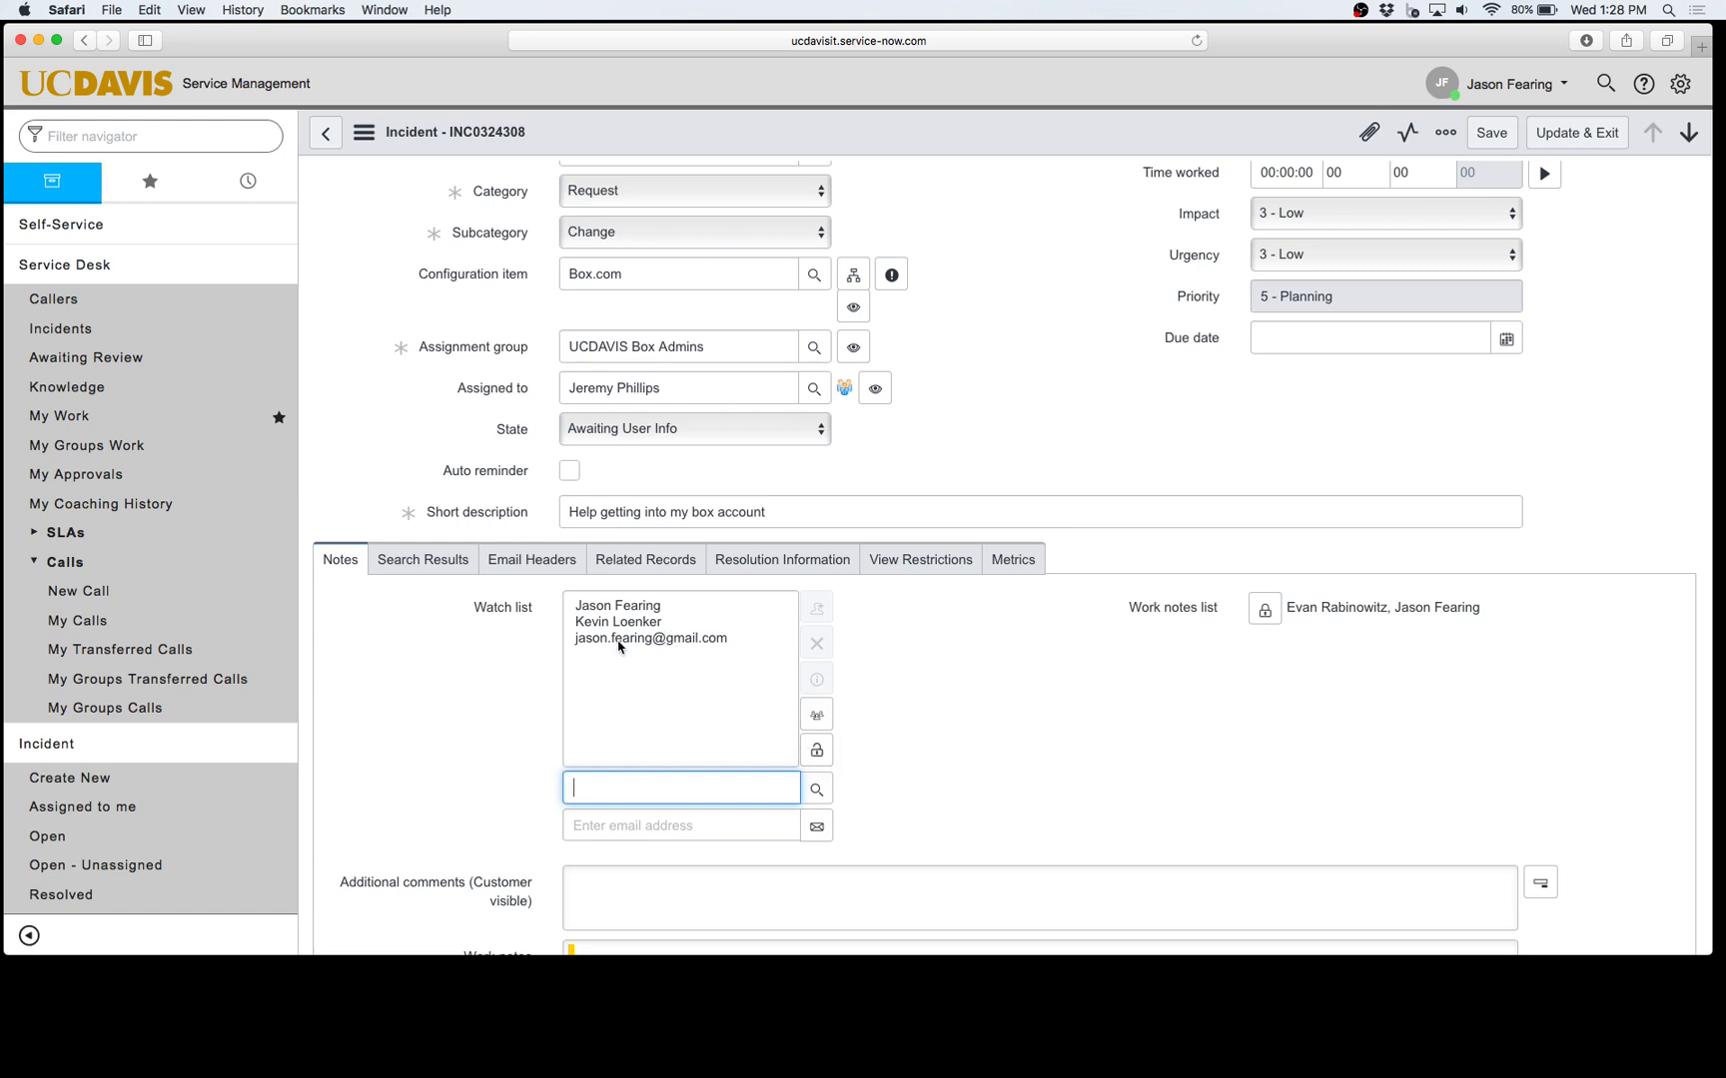
click(817, 713)
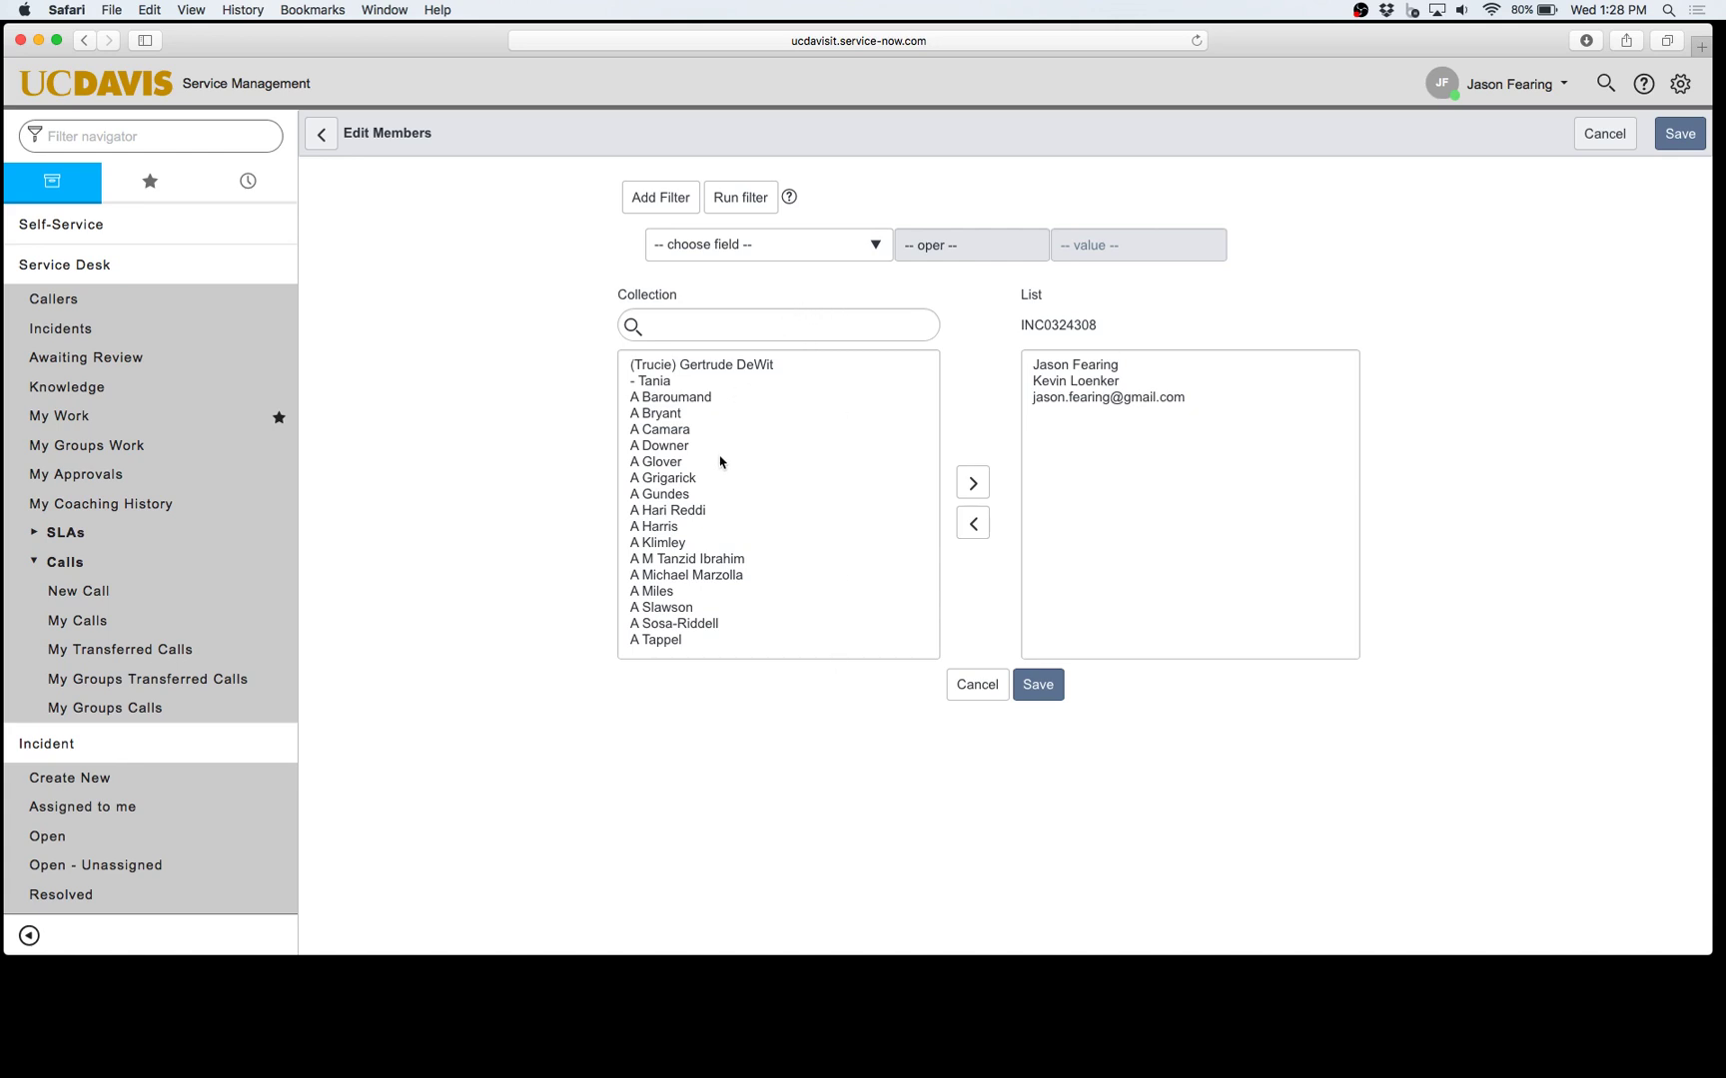
click(978, 685)
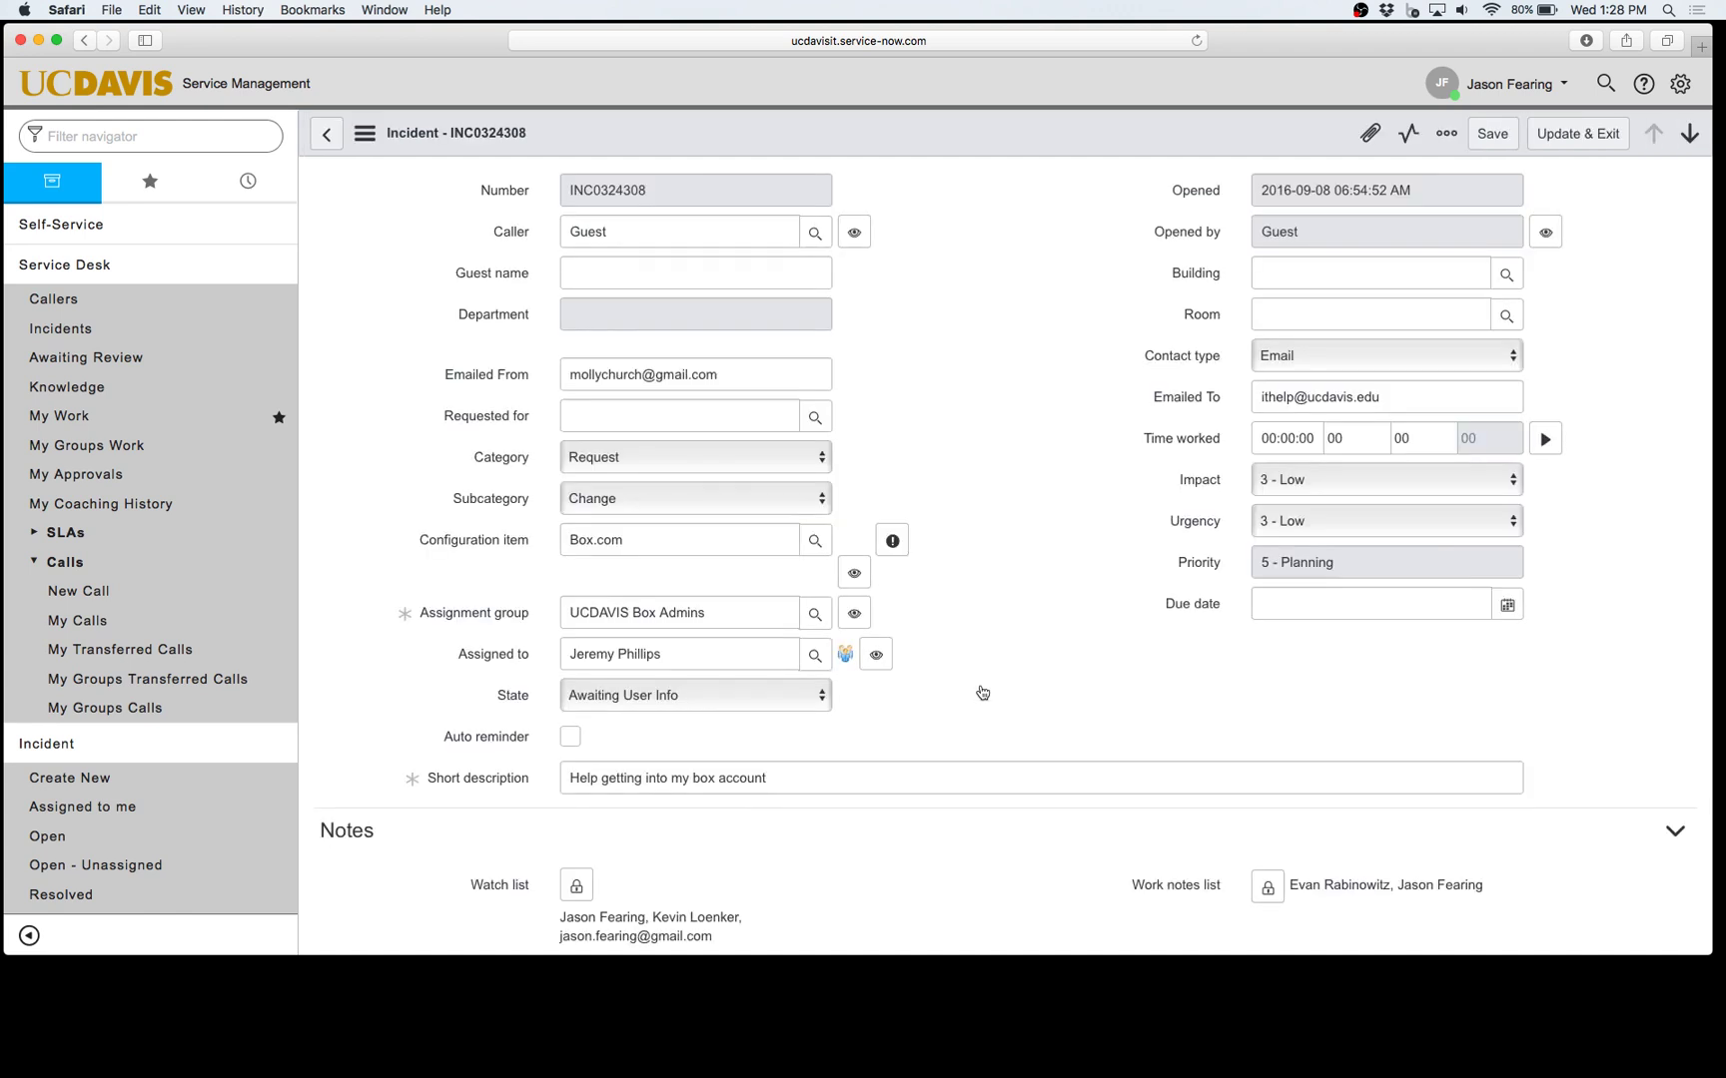
Step: Open the work notes list editor showing its two members and focus Additional comments
scroll(983, 692, down, 3)
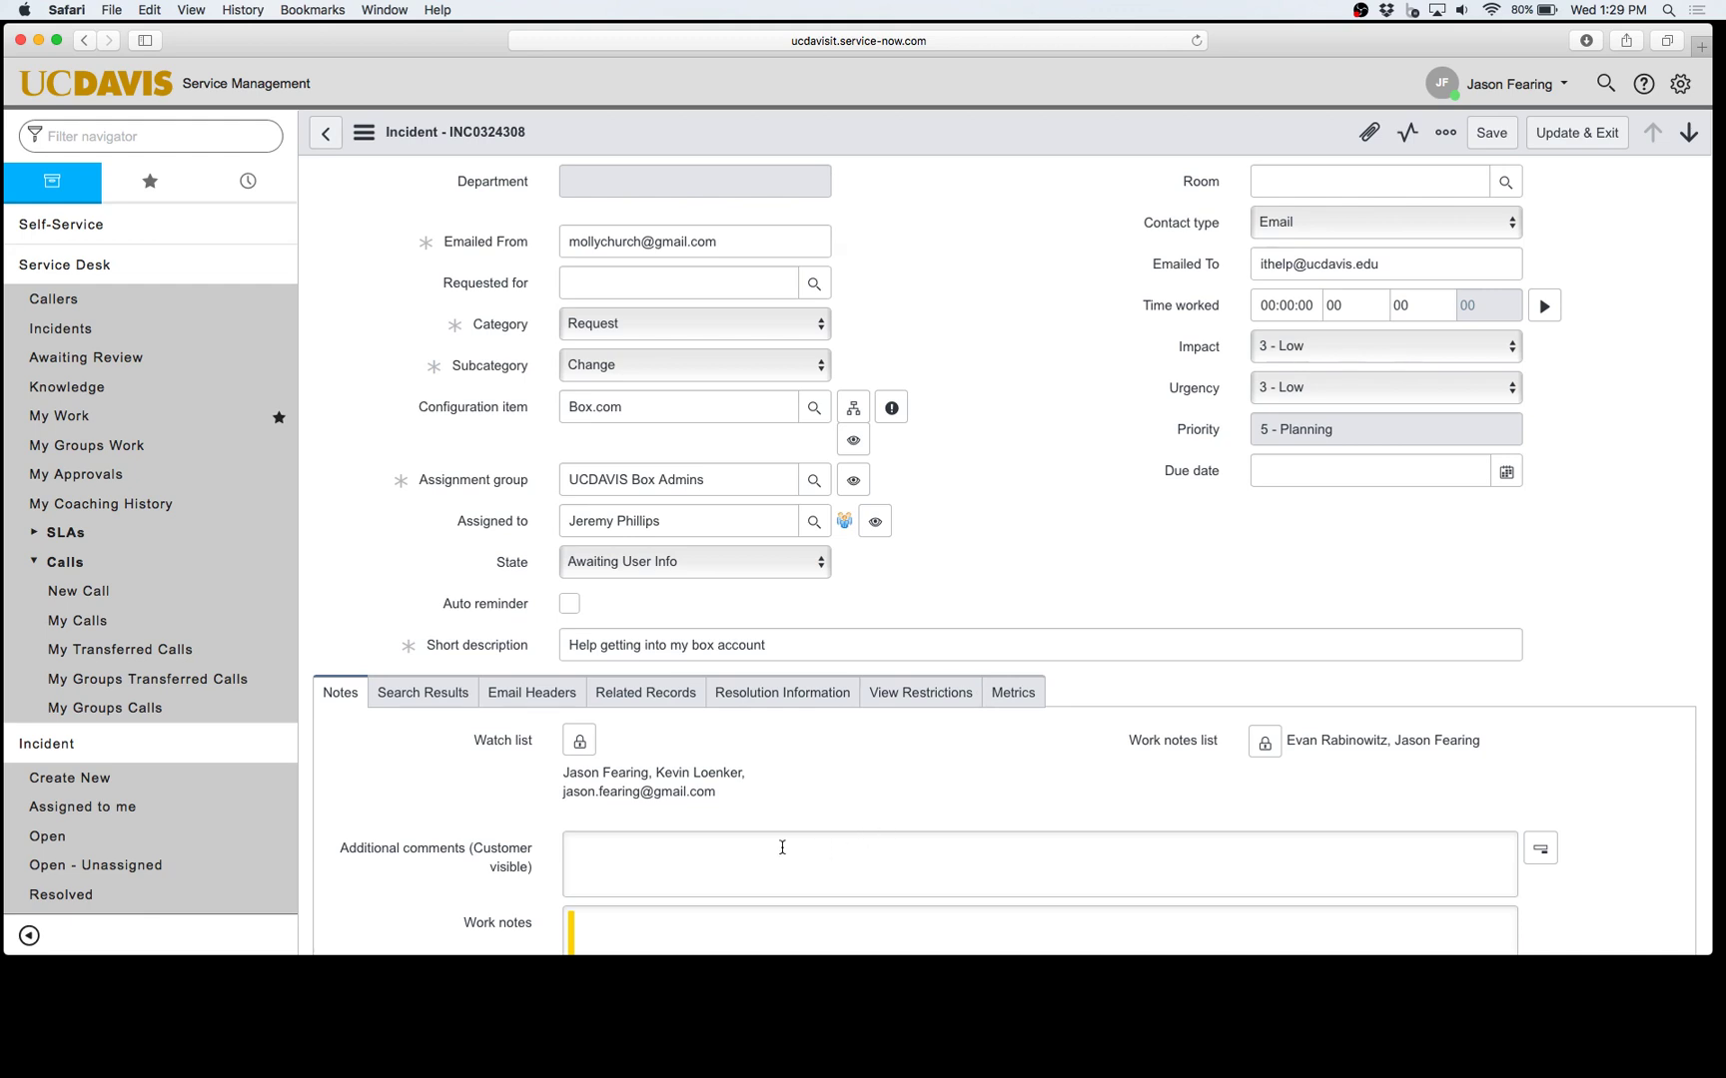
scroll(724, 829, down, 1)
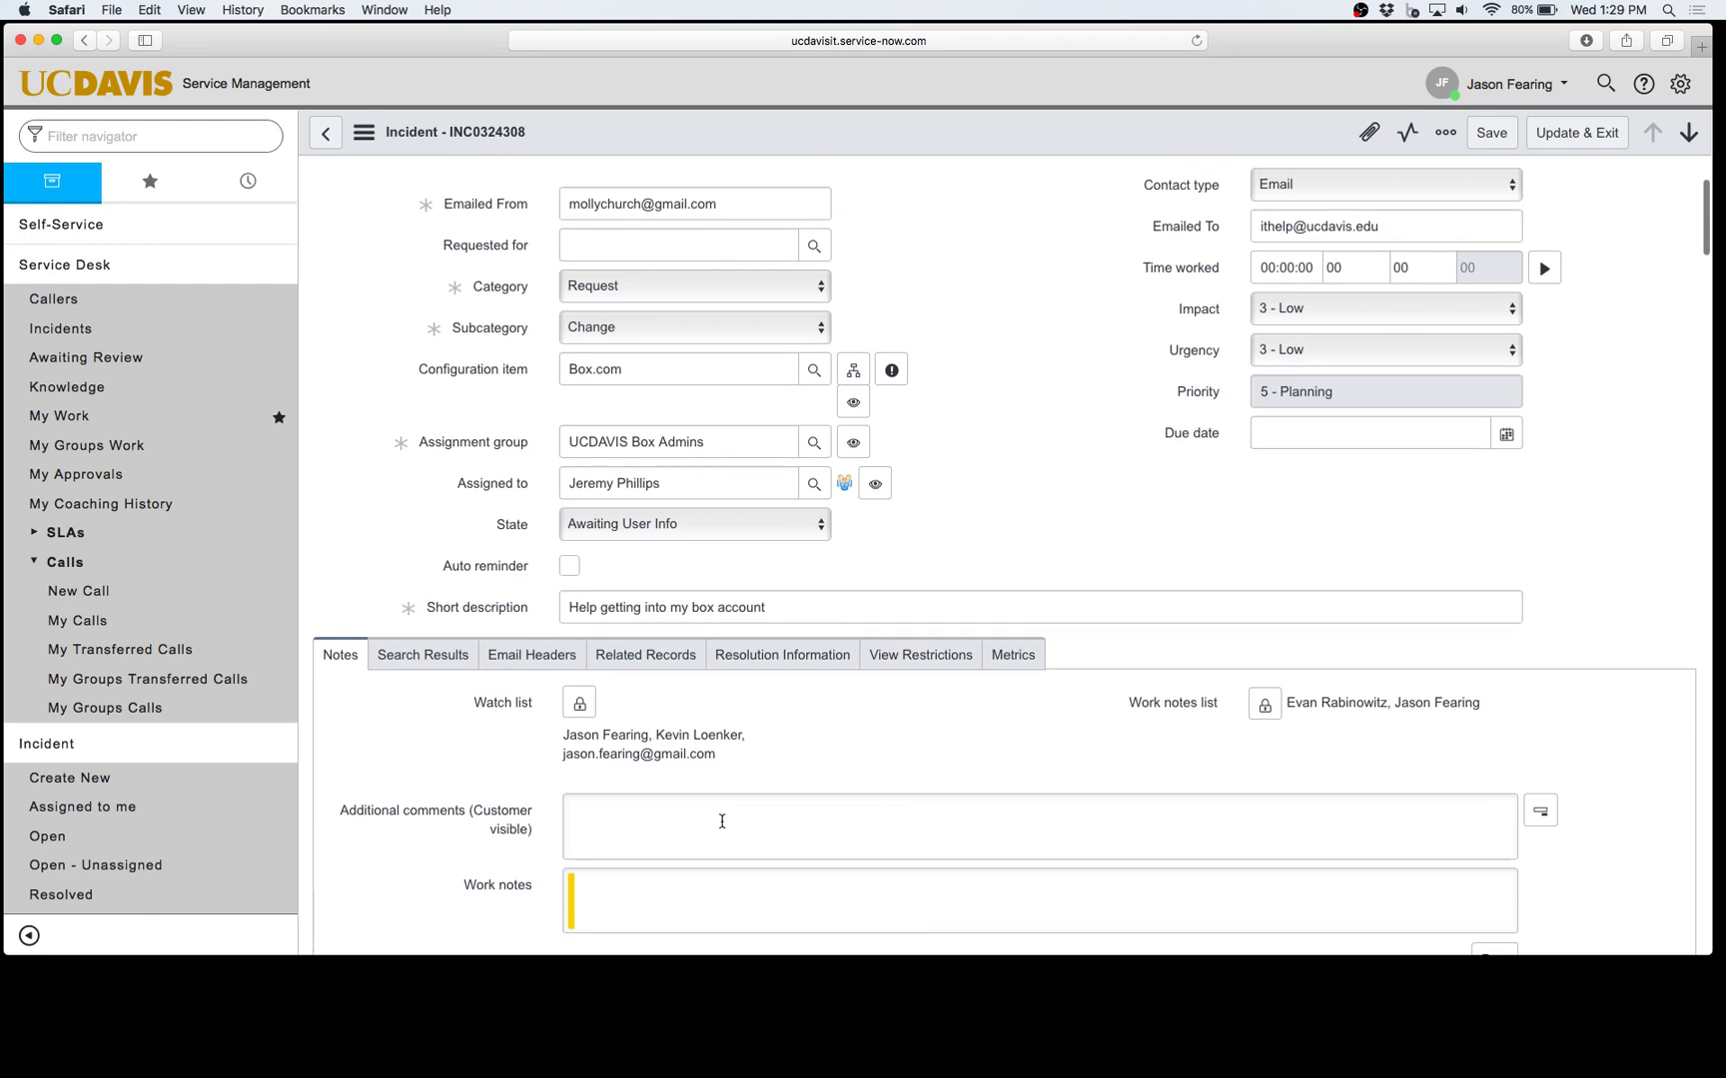
click(1264, 704)
scroll(1195, 707, down, 2)
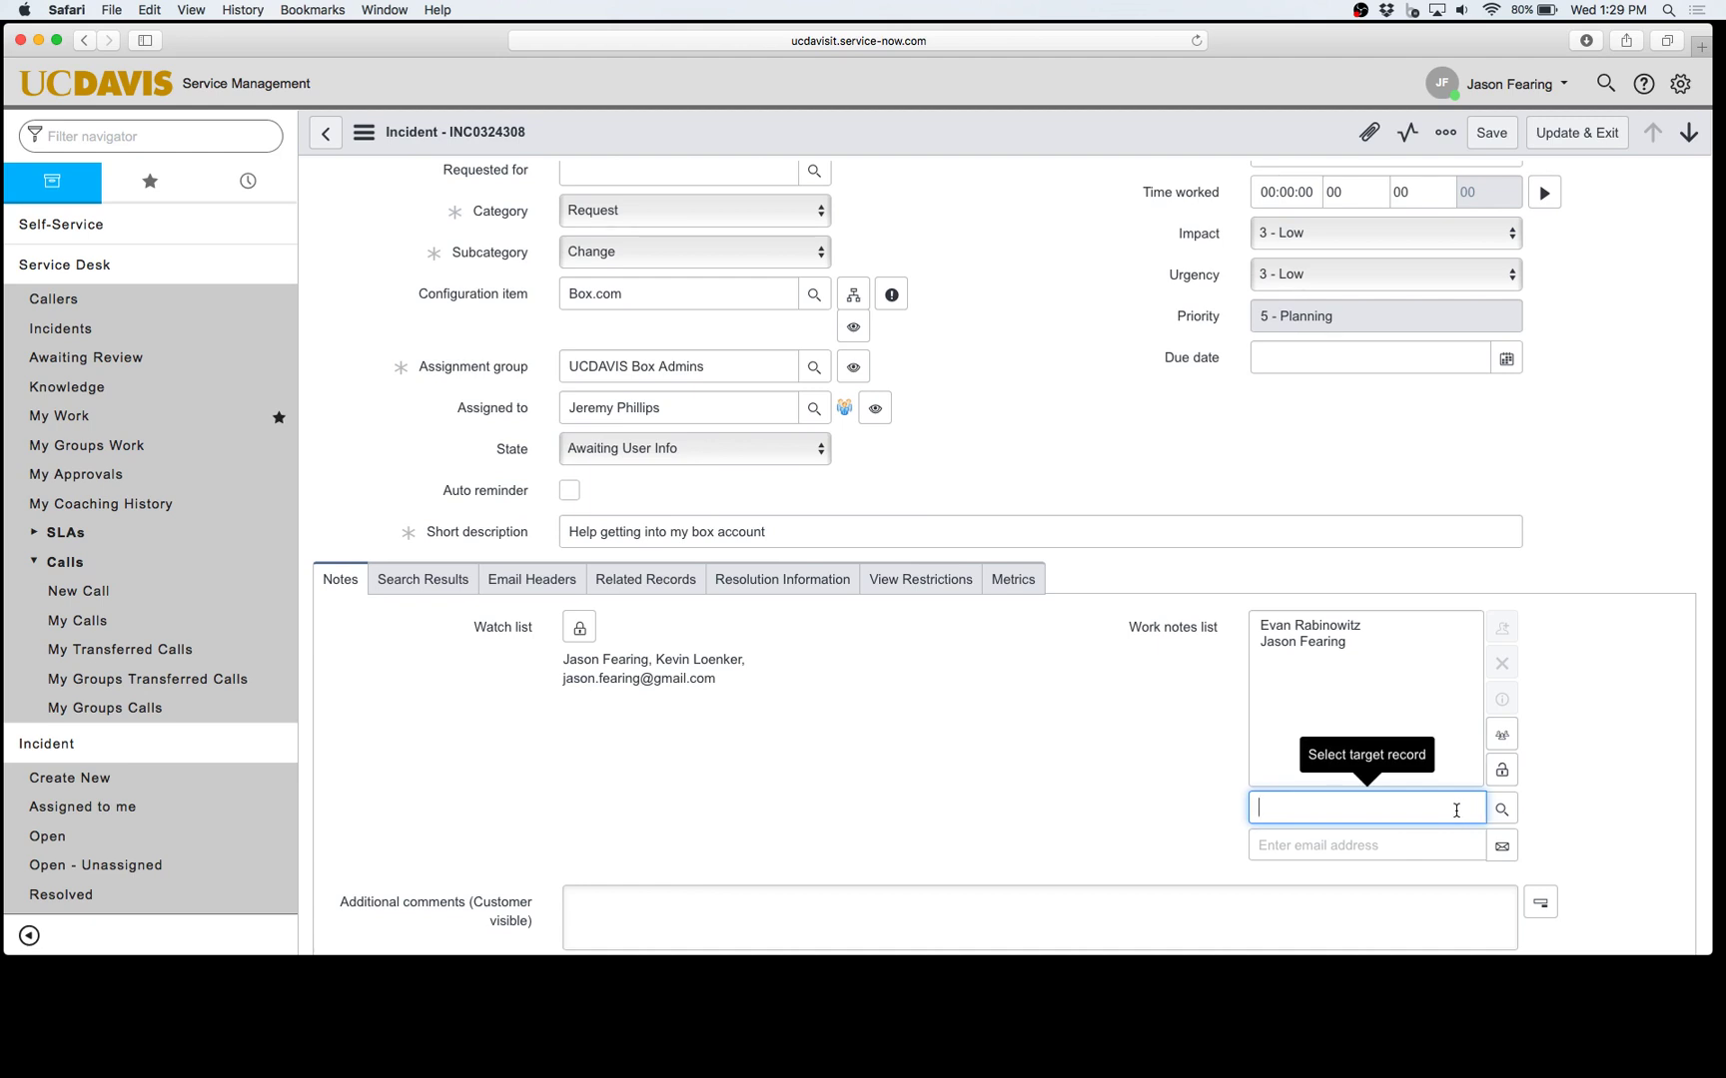
scroll(937, 805, down, 2)
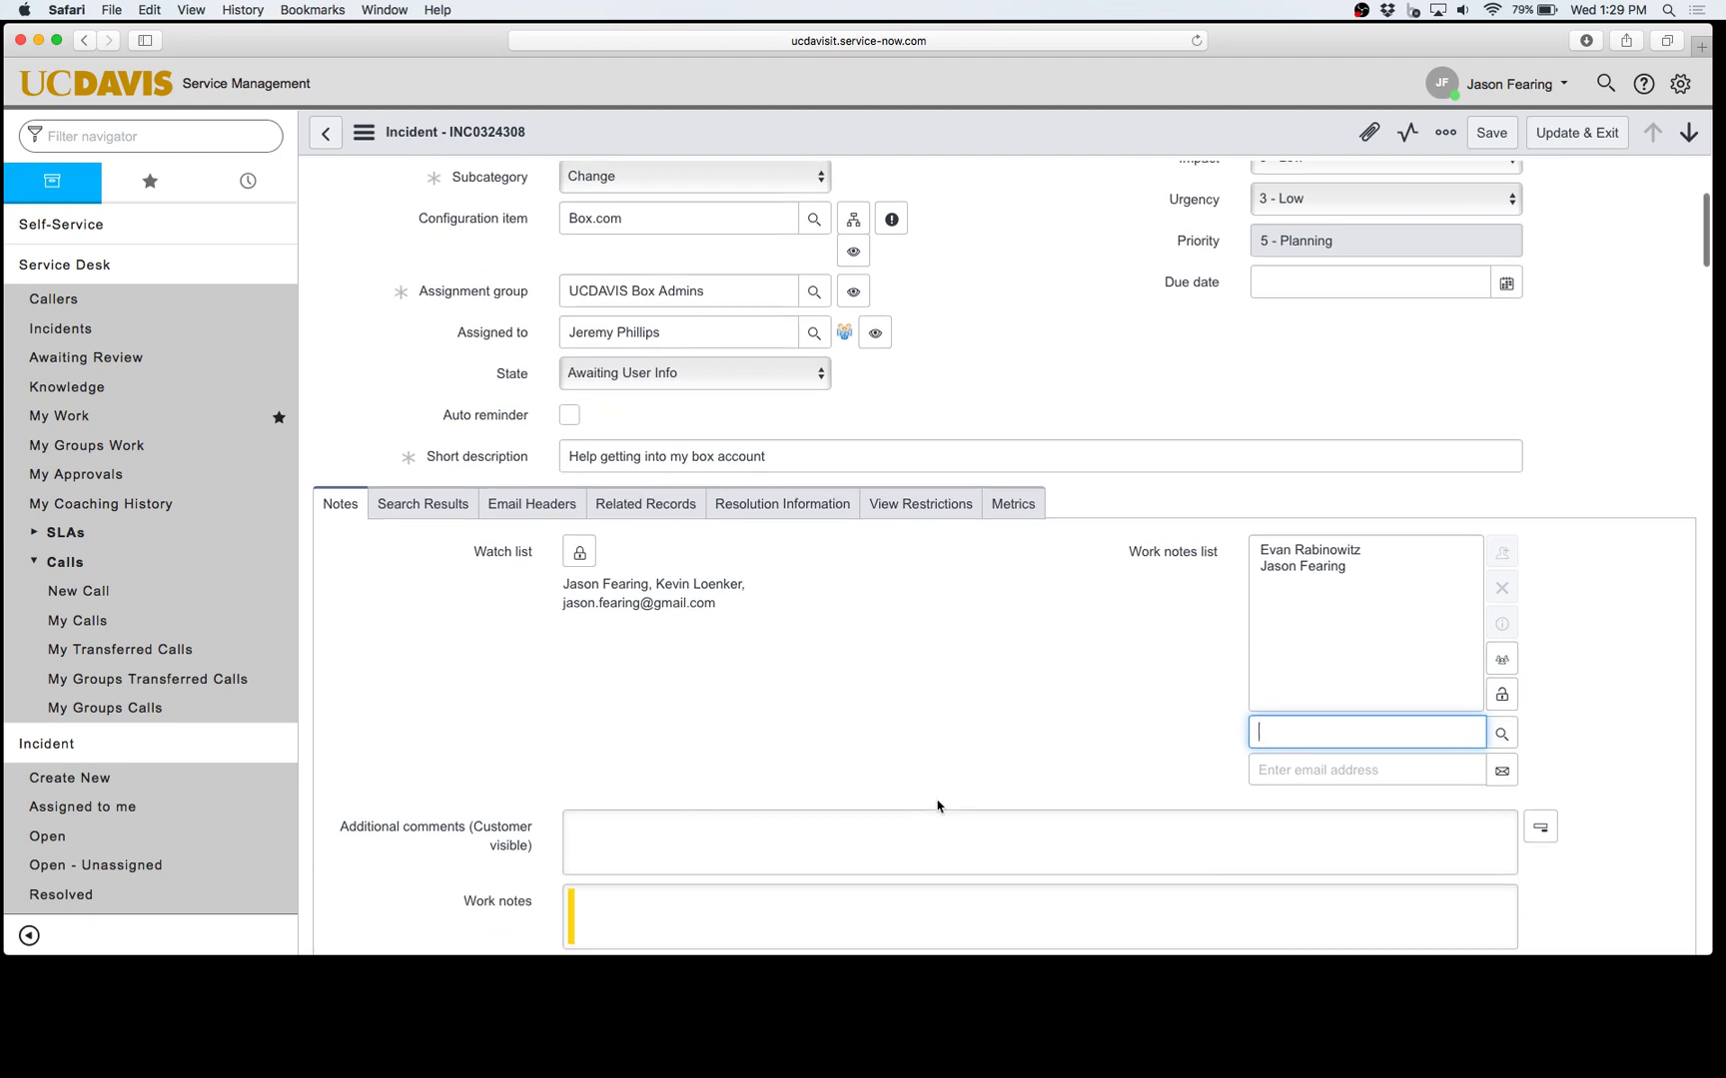
scroll(936, 805, down, 1)
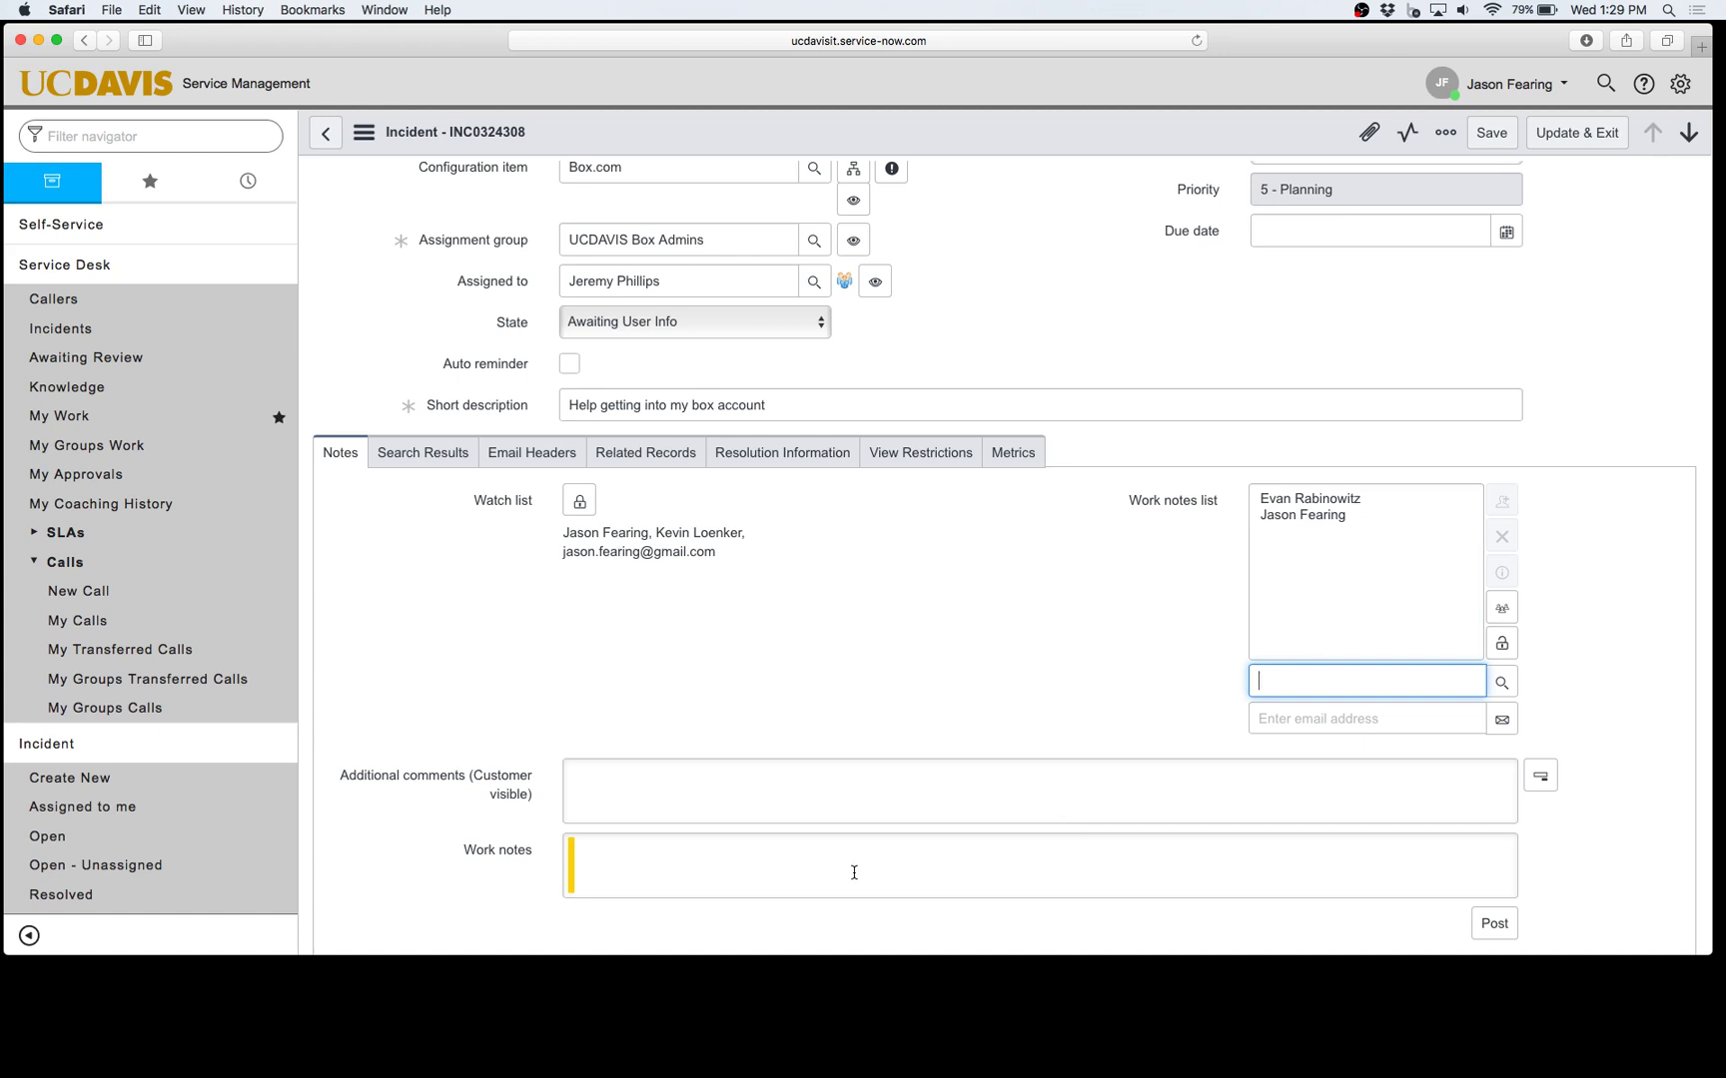
click(698, 785)
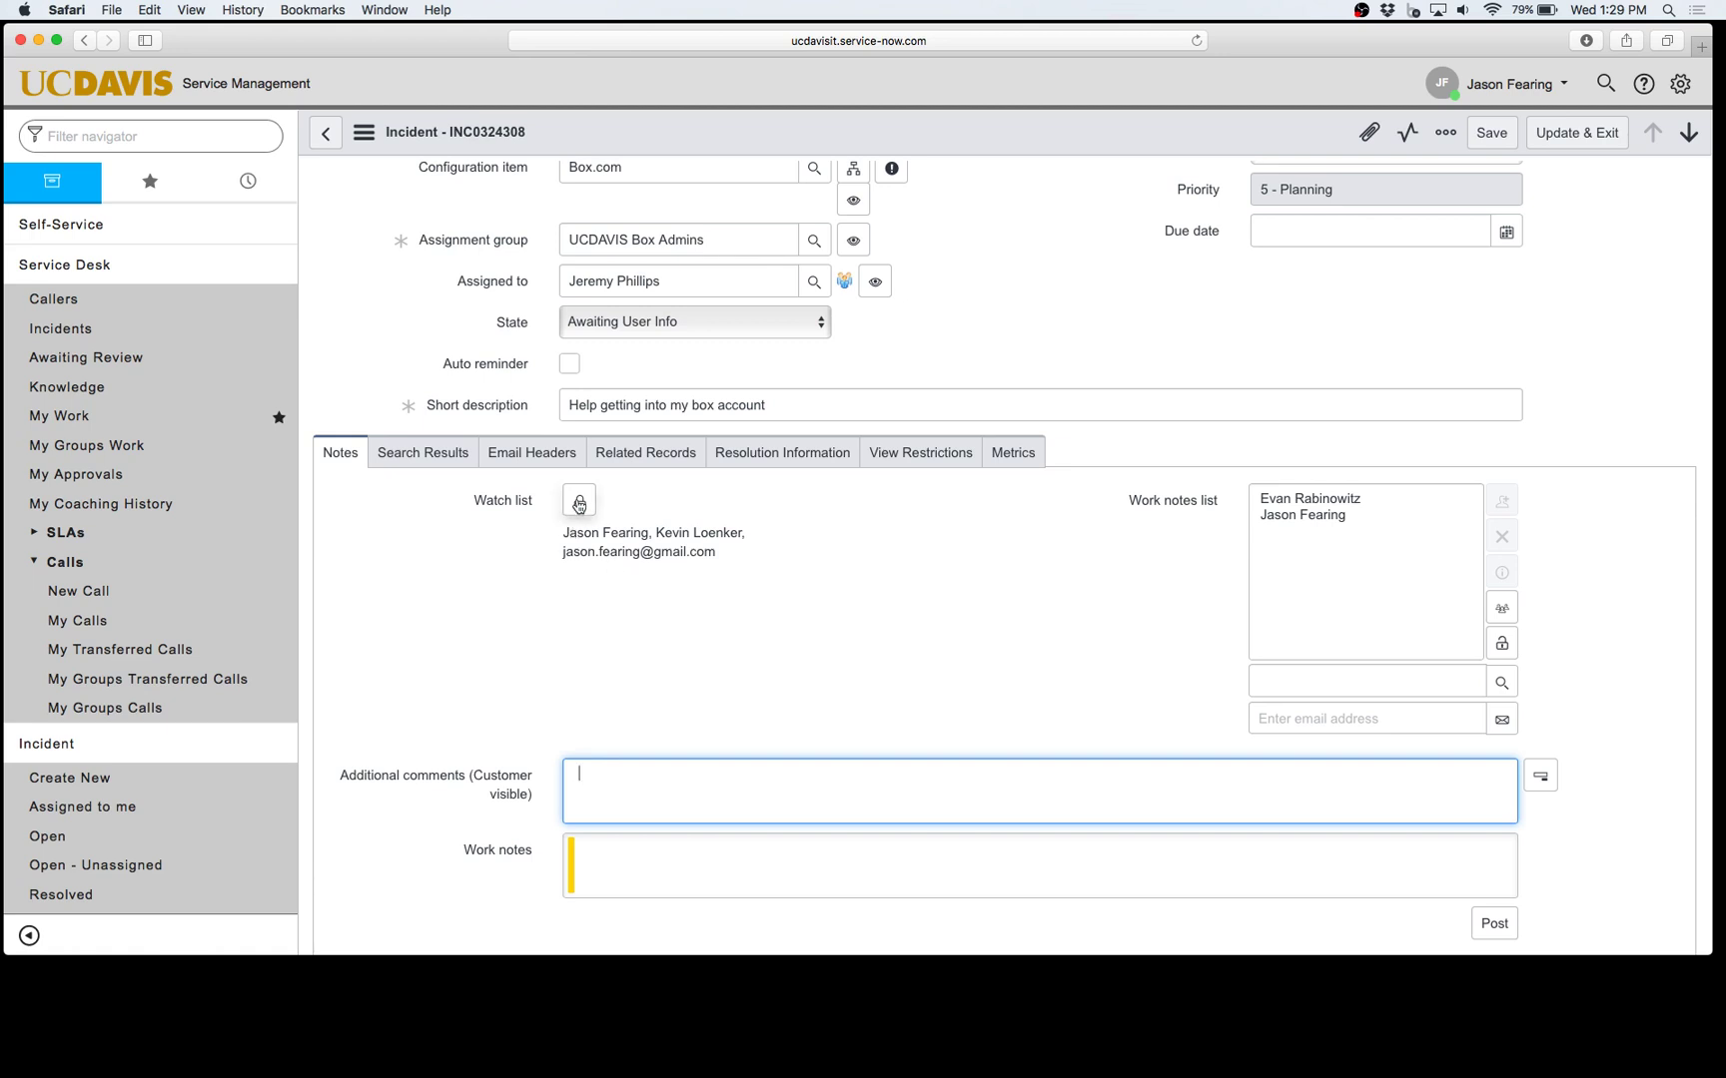
Step: Delete the external e-mail entry from the watch list and close both list editors
click(579, 500)
click(645, 540)
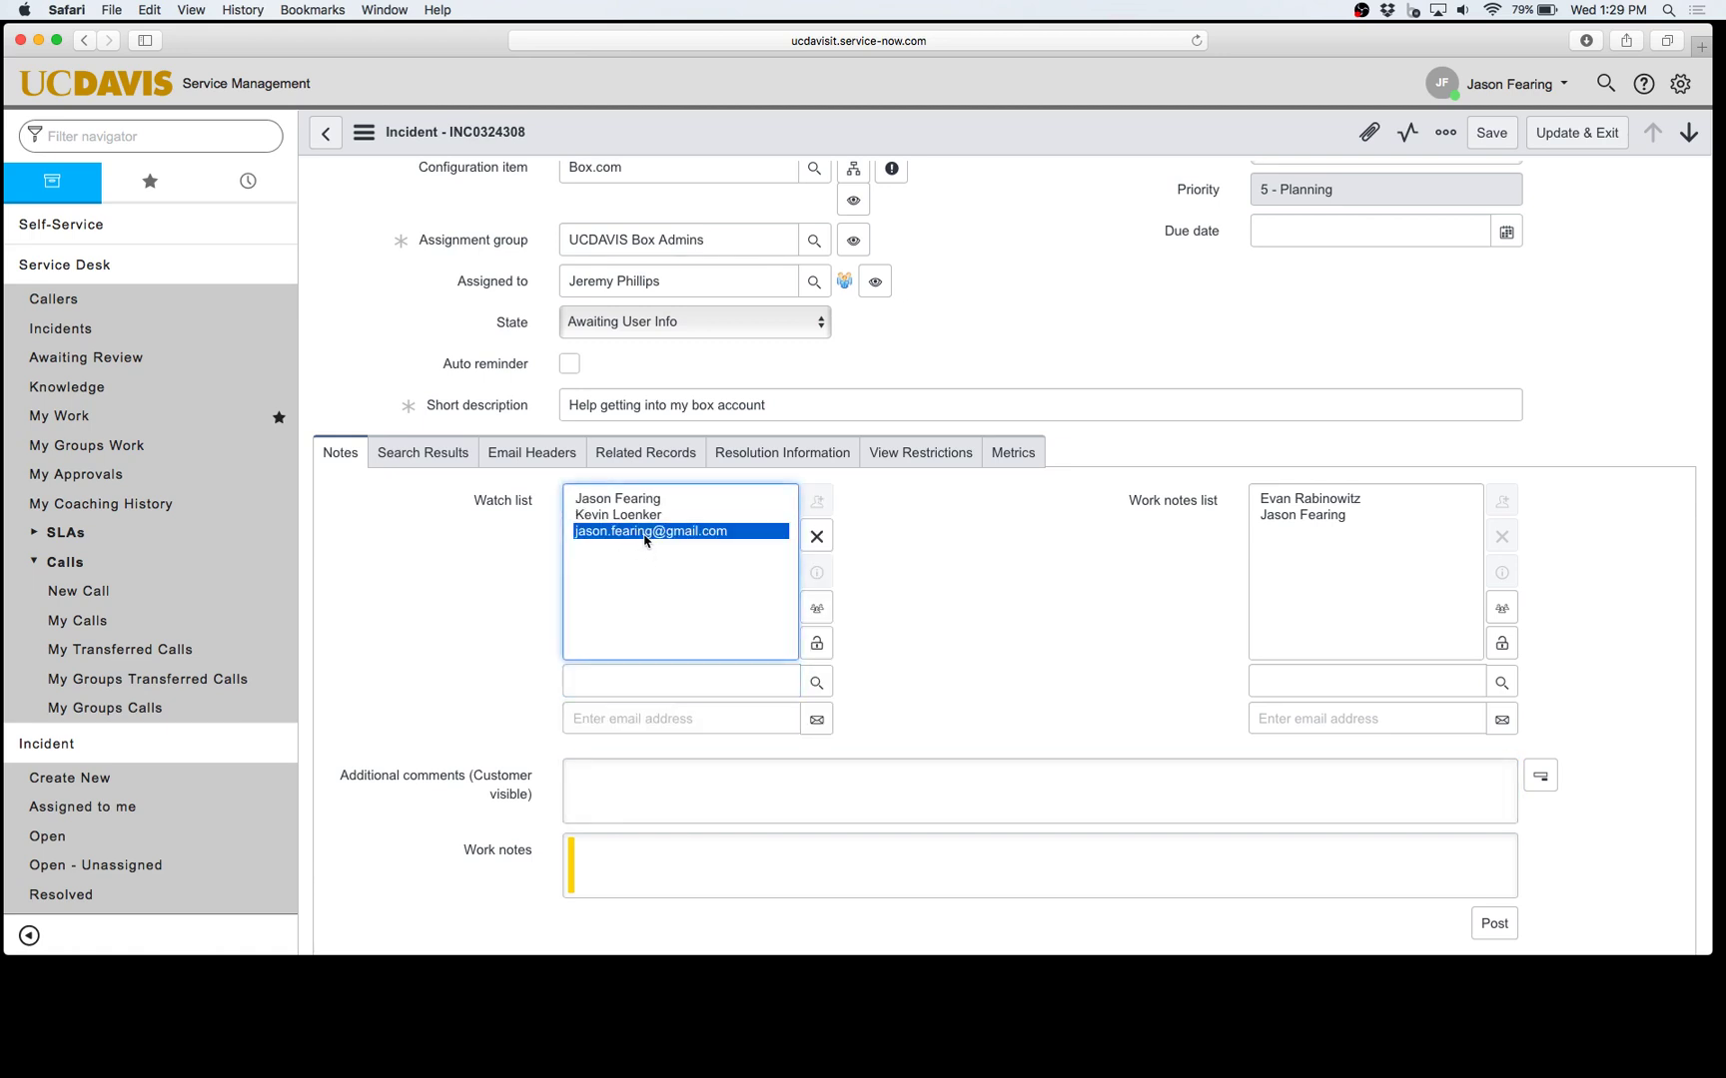
click(816, 536)
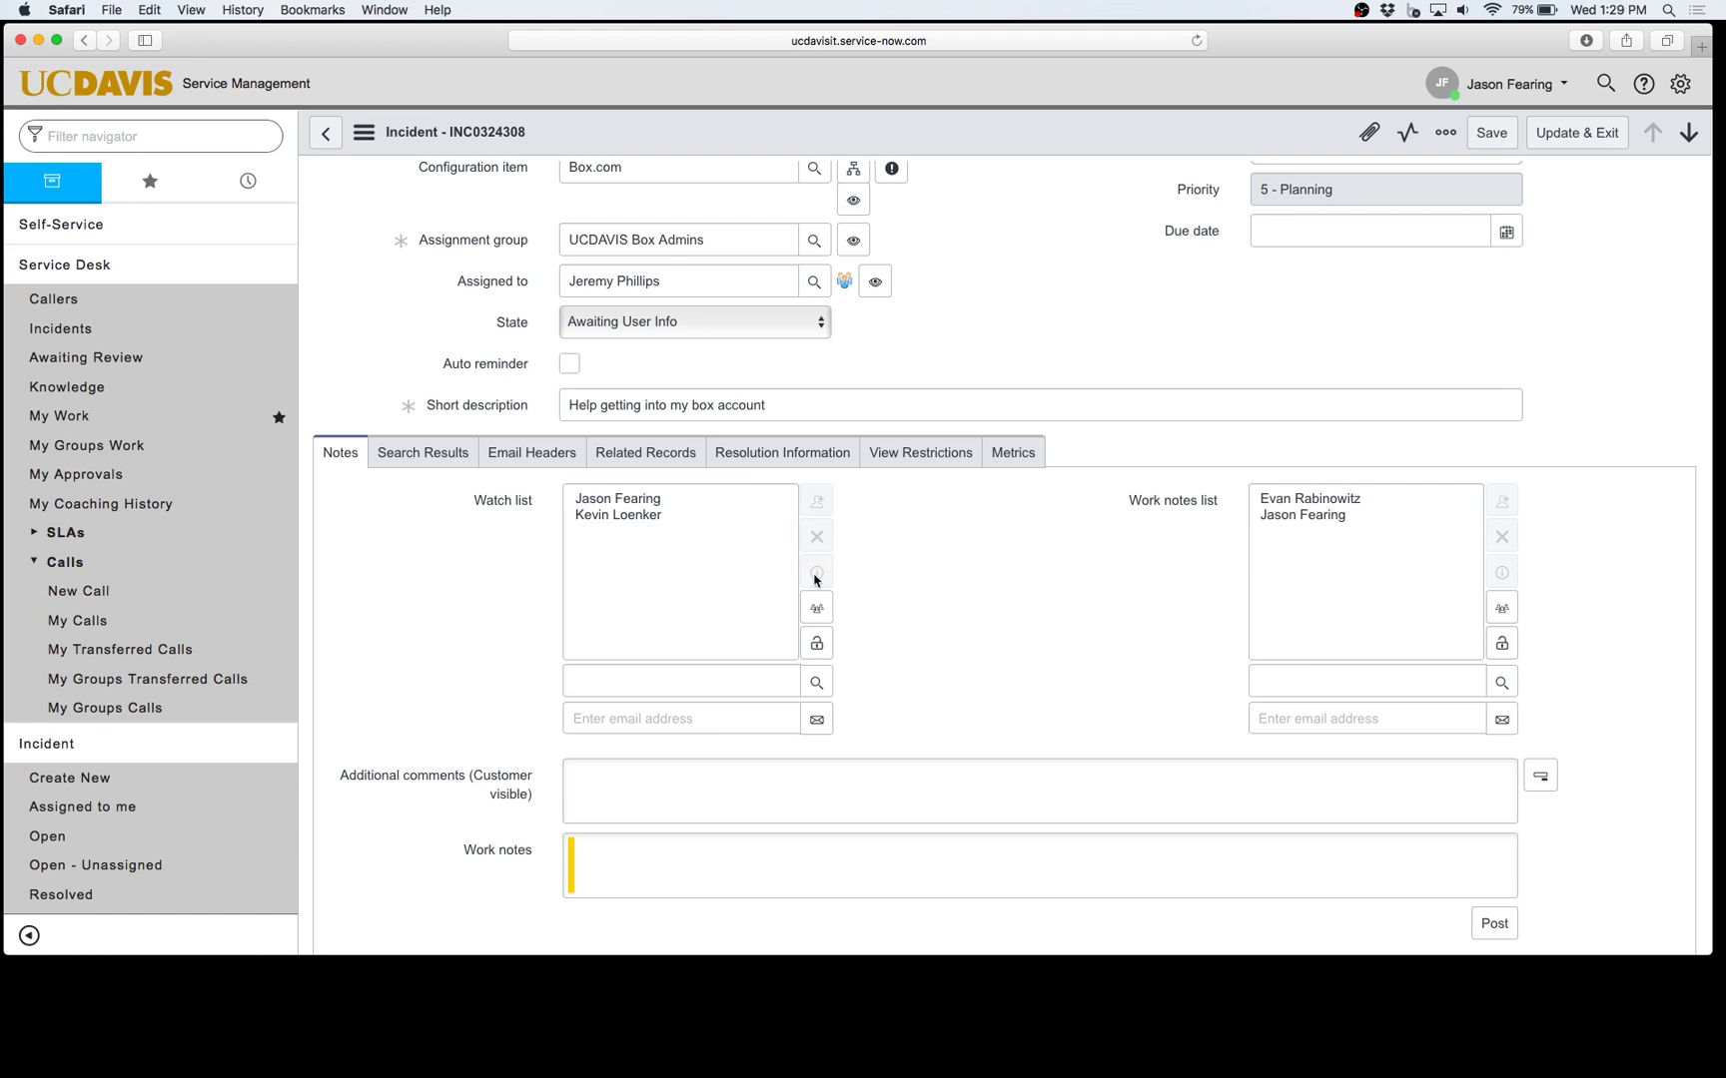
click(816, 645)
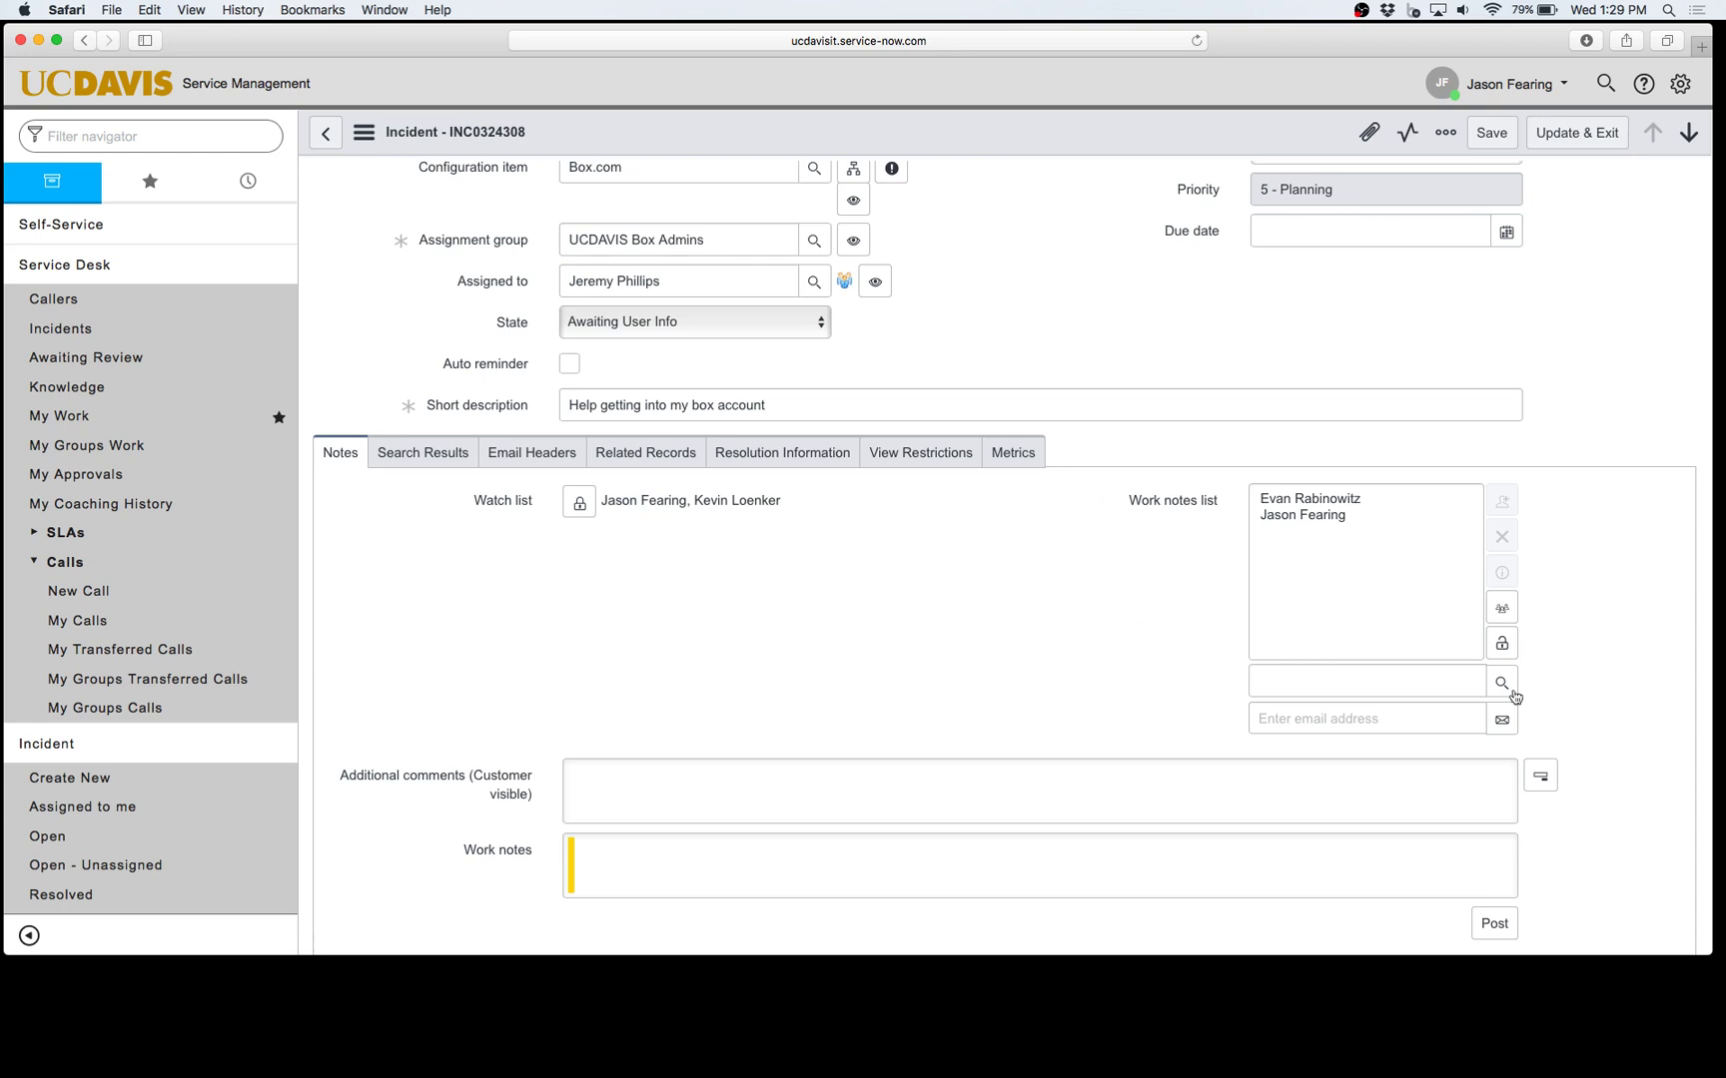
click(1500, 644)
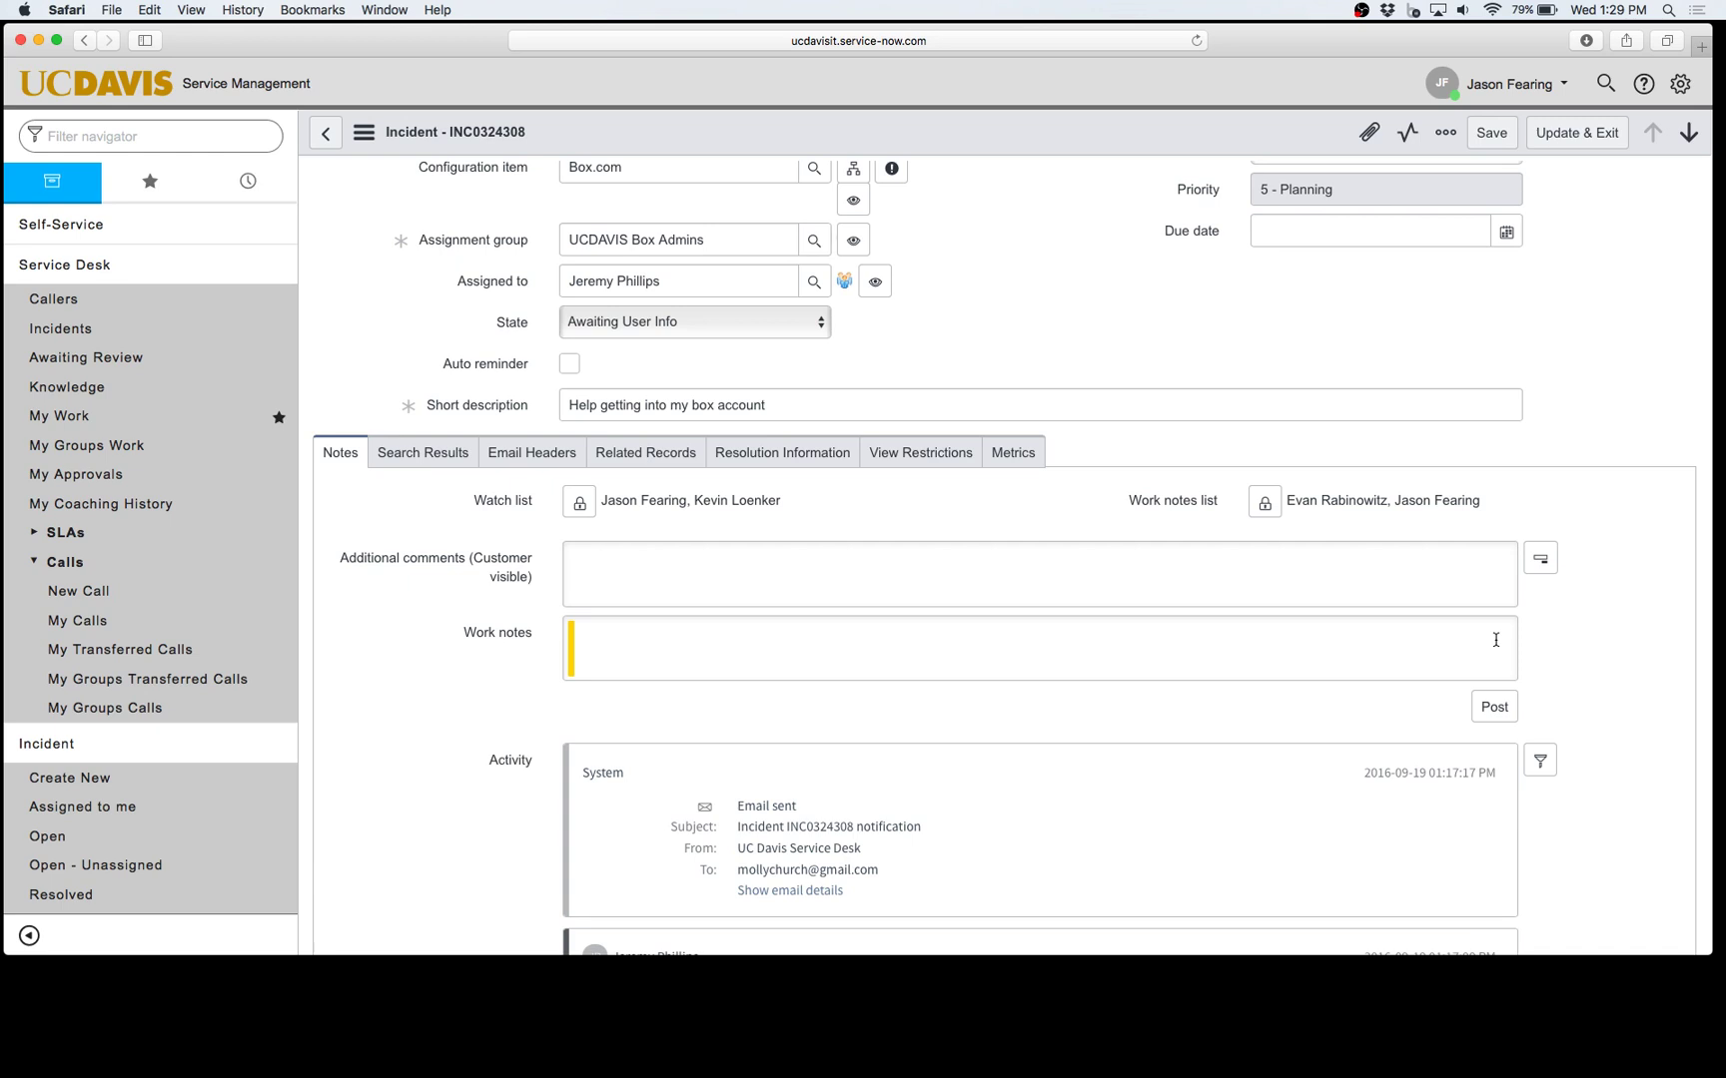
click(663, 654)
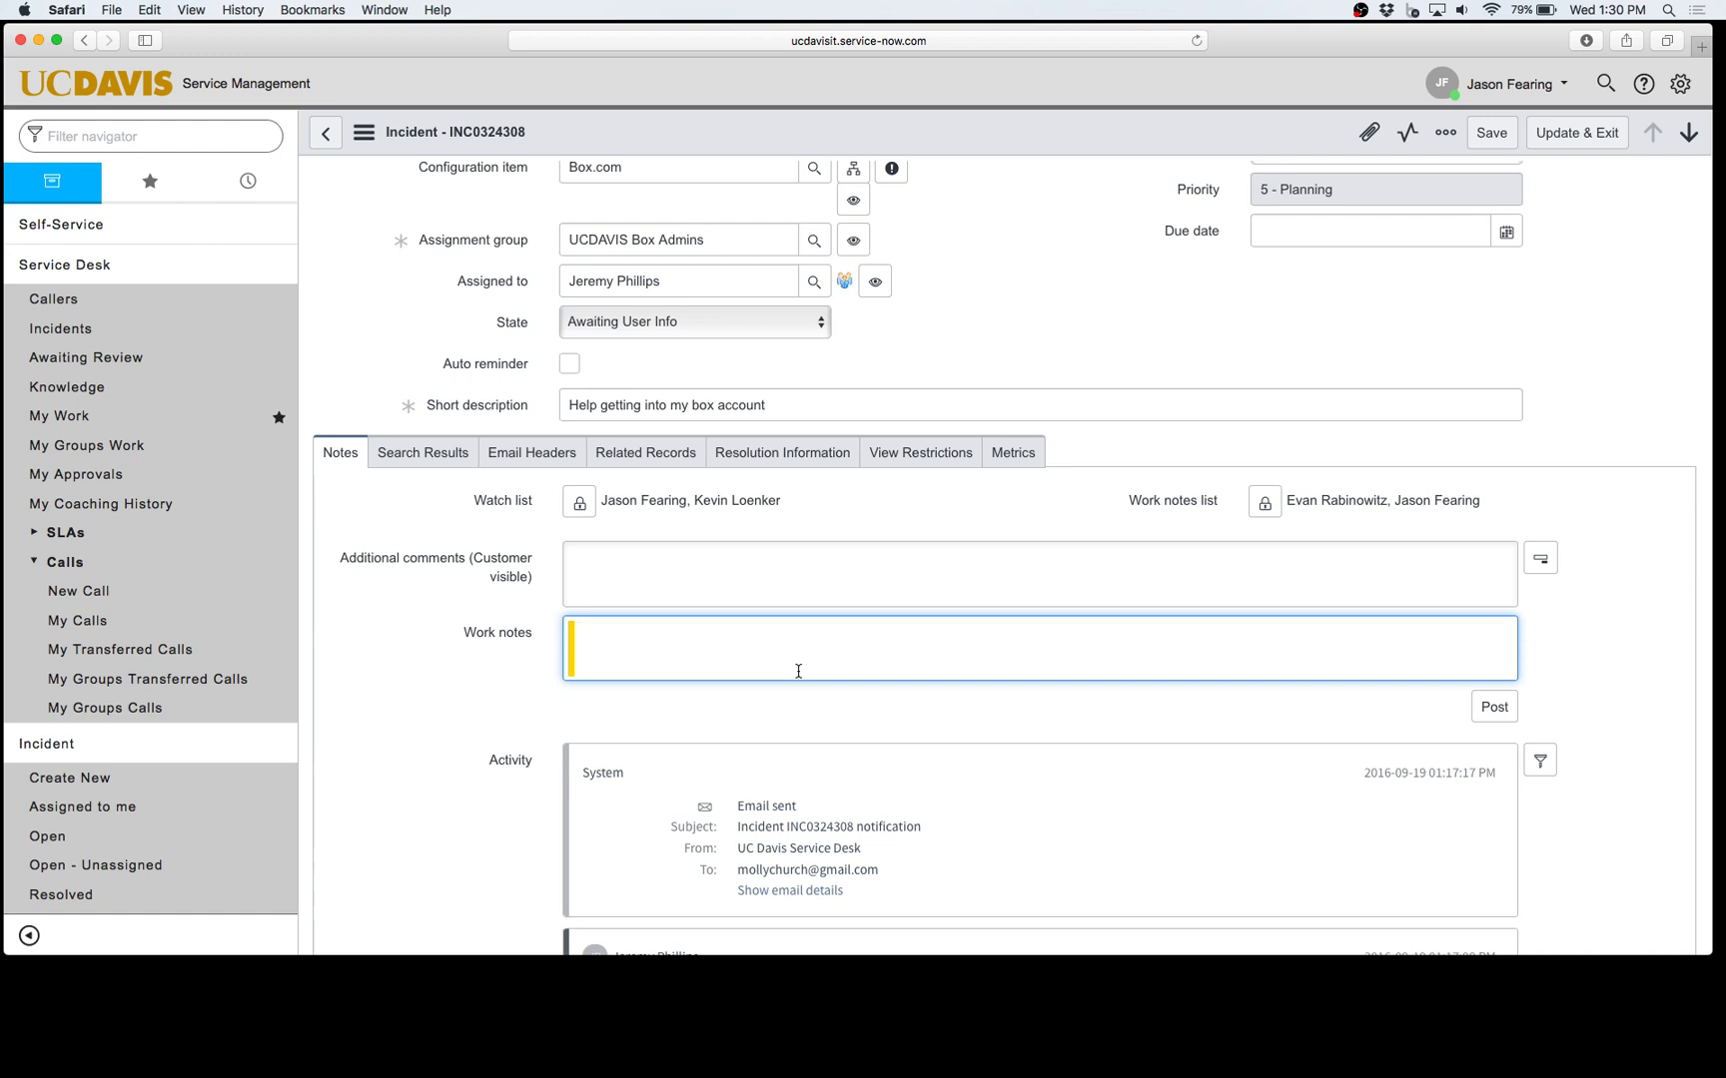
scroll(798, 671, down, 1)
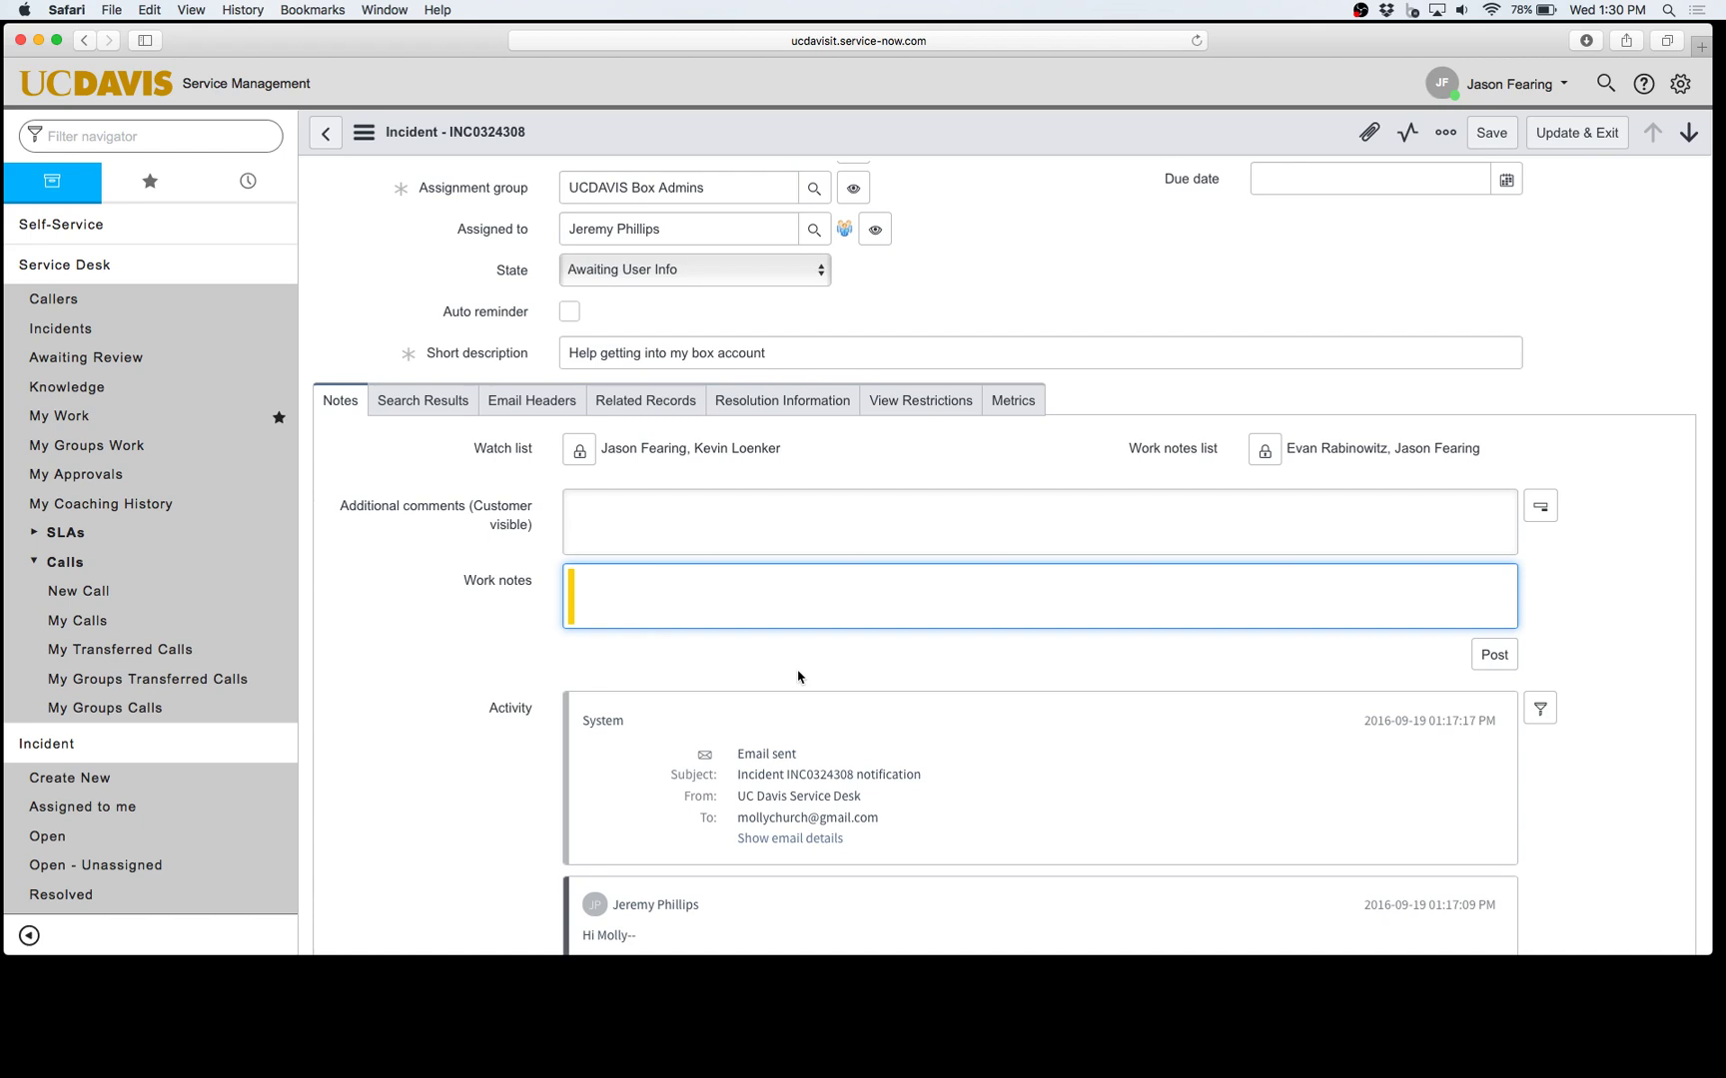
Step: Close the stray browser context menu and show the View Restrictions tab of INC0324308
right_click(892, 421)
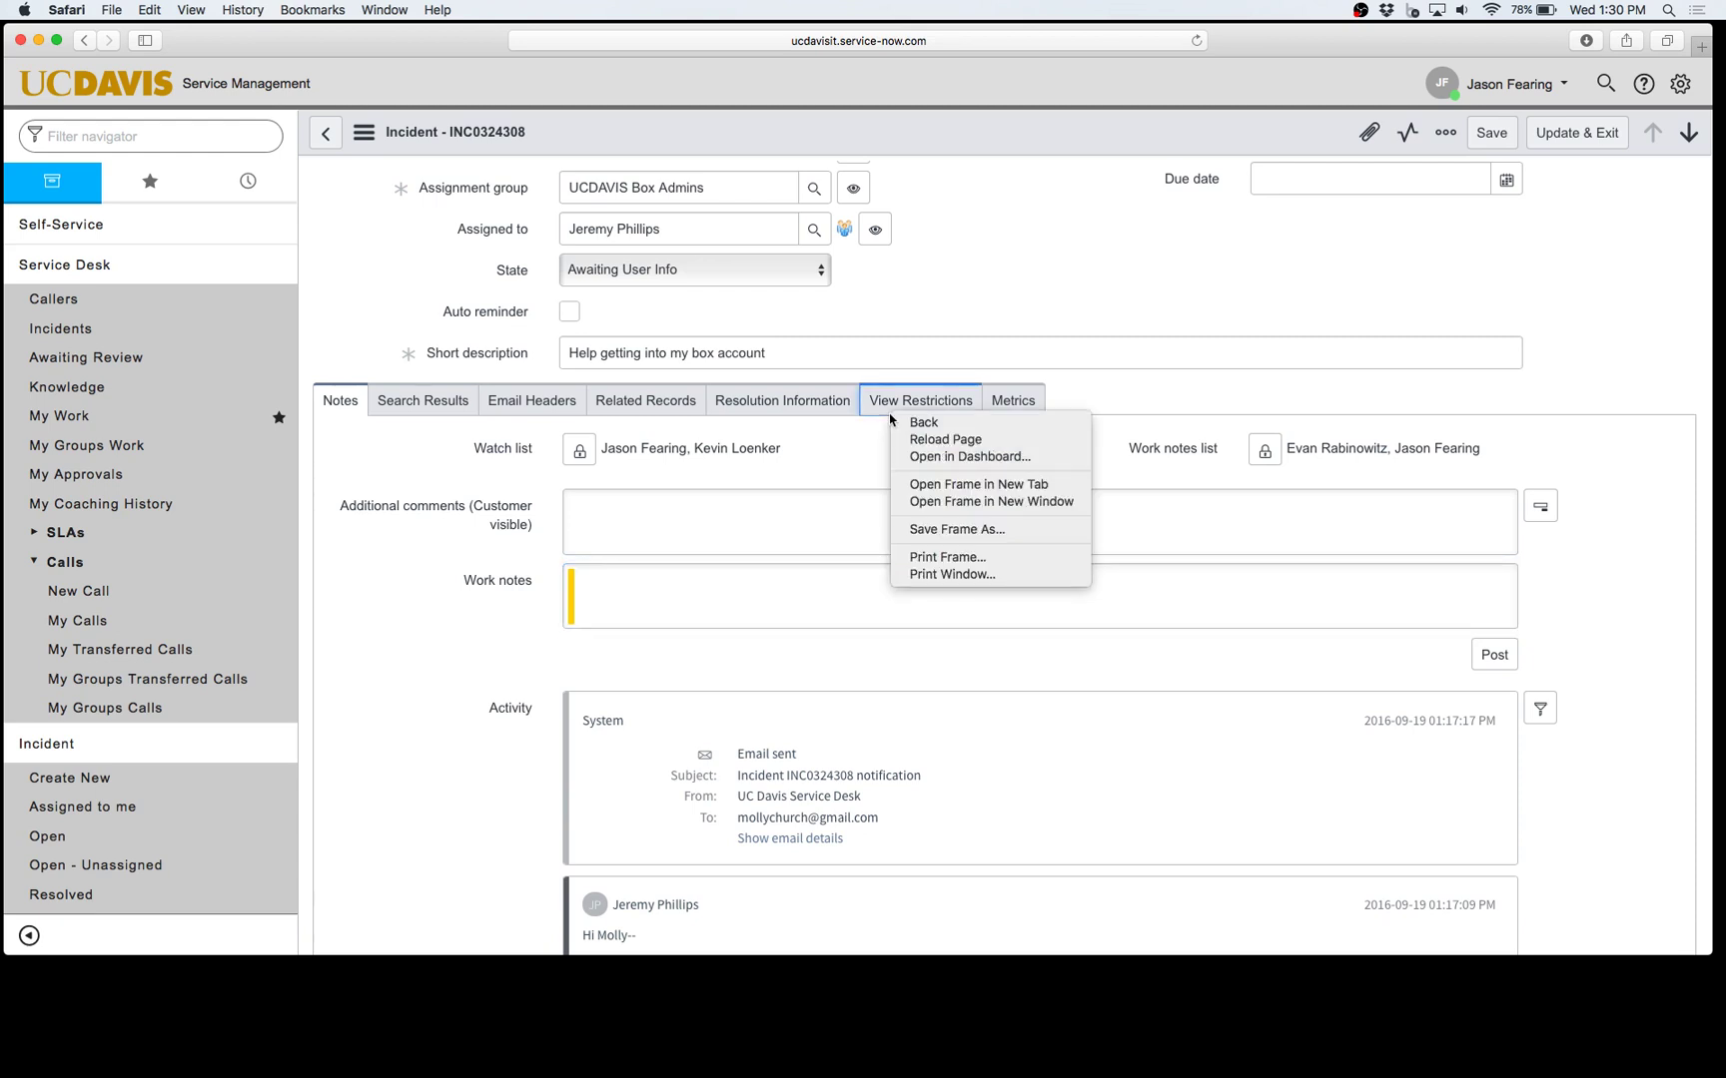
click(877, 400)
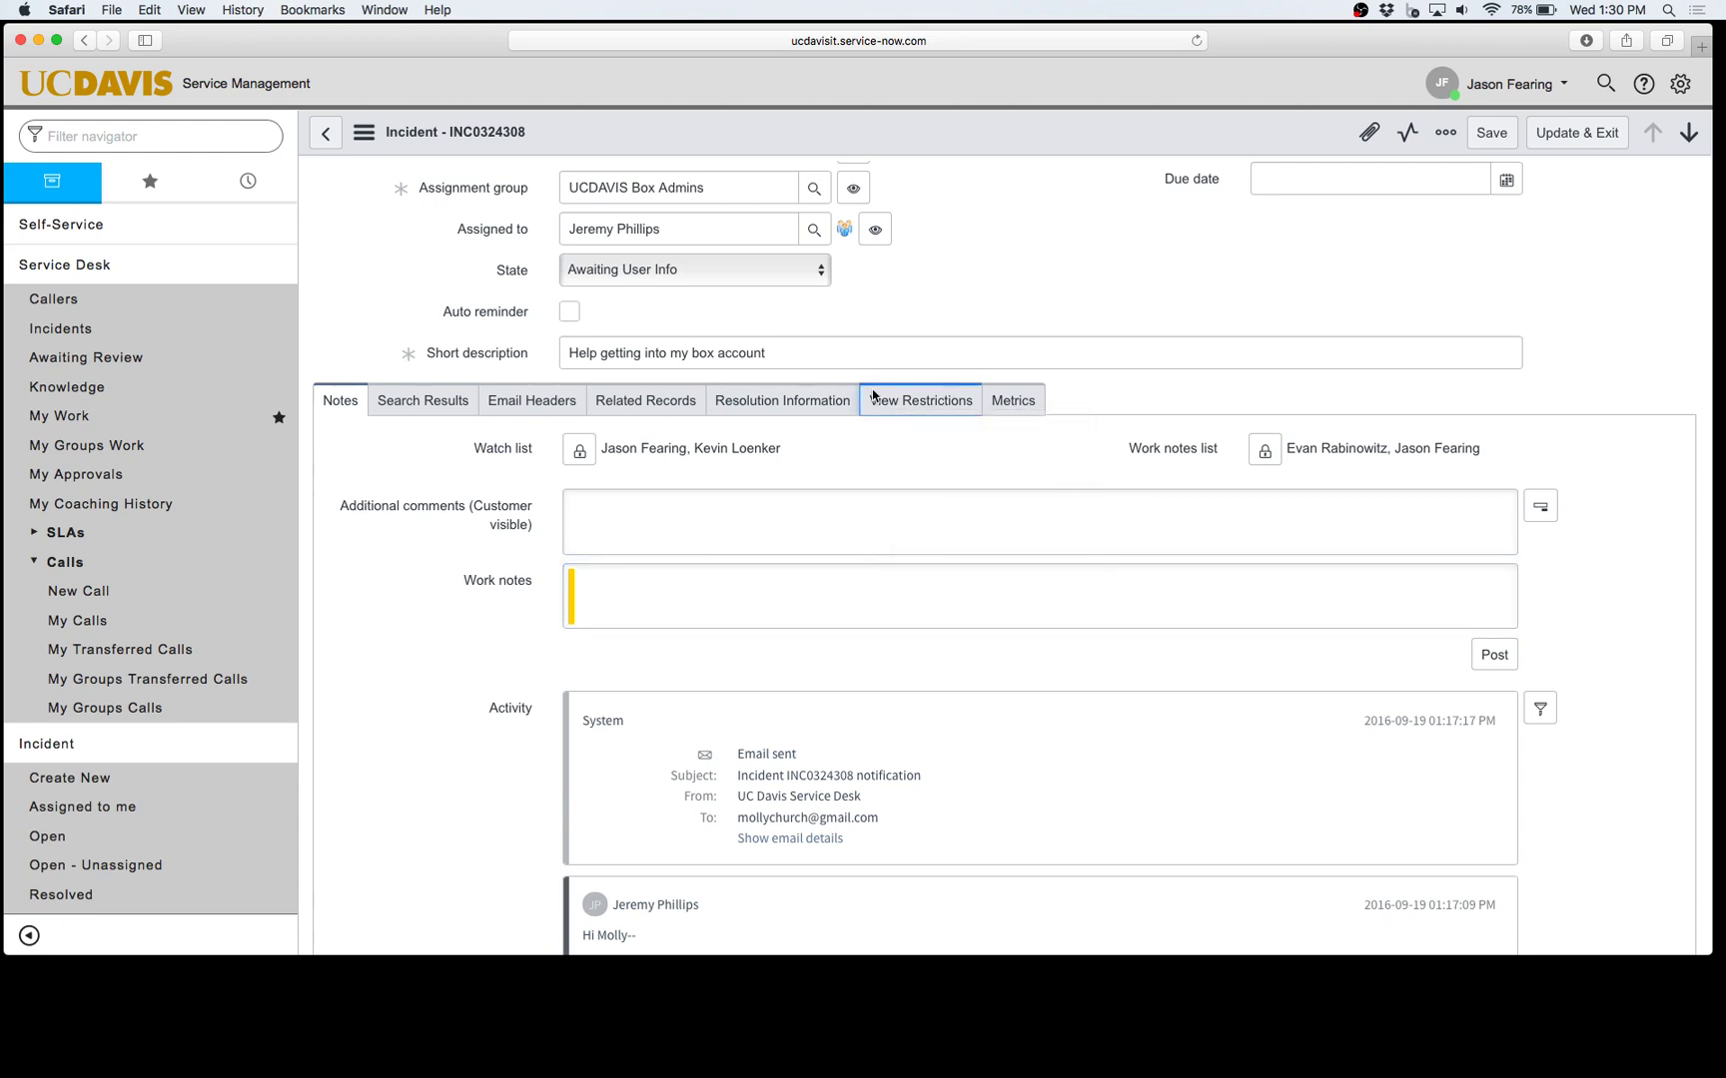
click(895, 400)
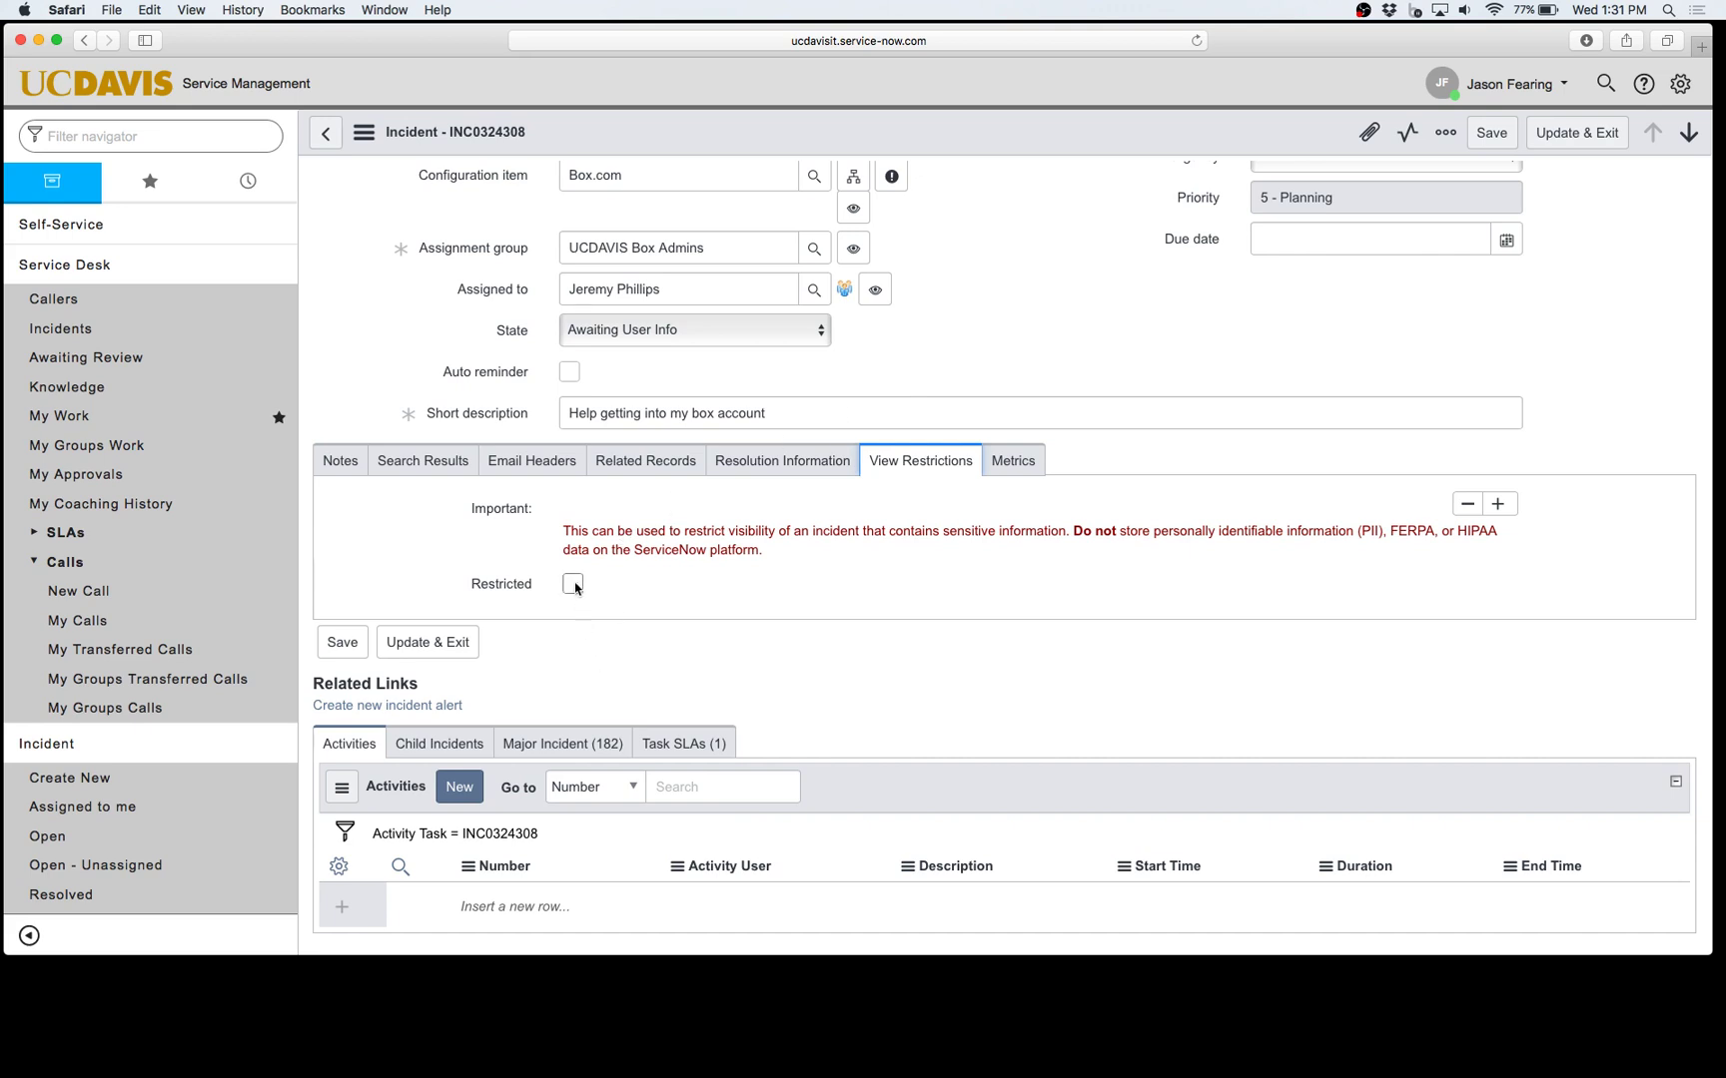
Step: Turn on the Restricted checkbox for INC0324308
click(574, 585)
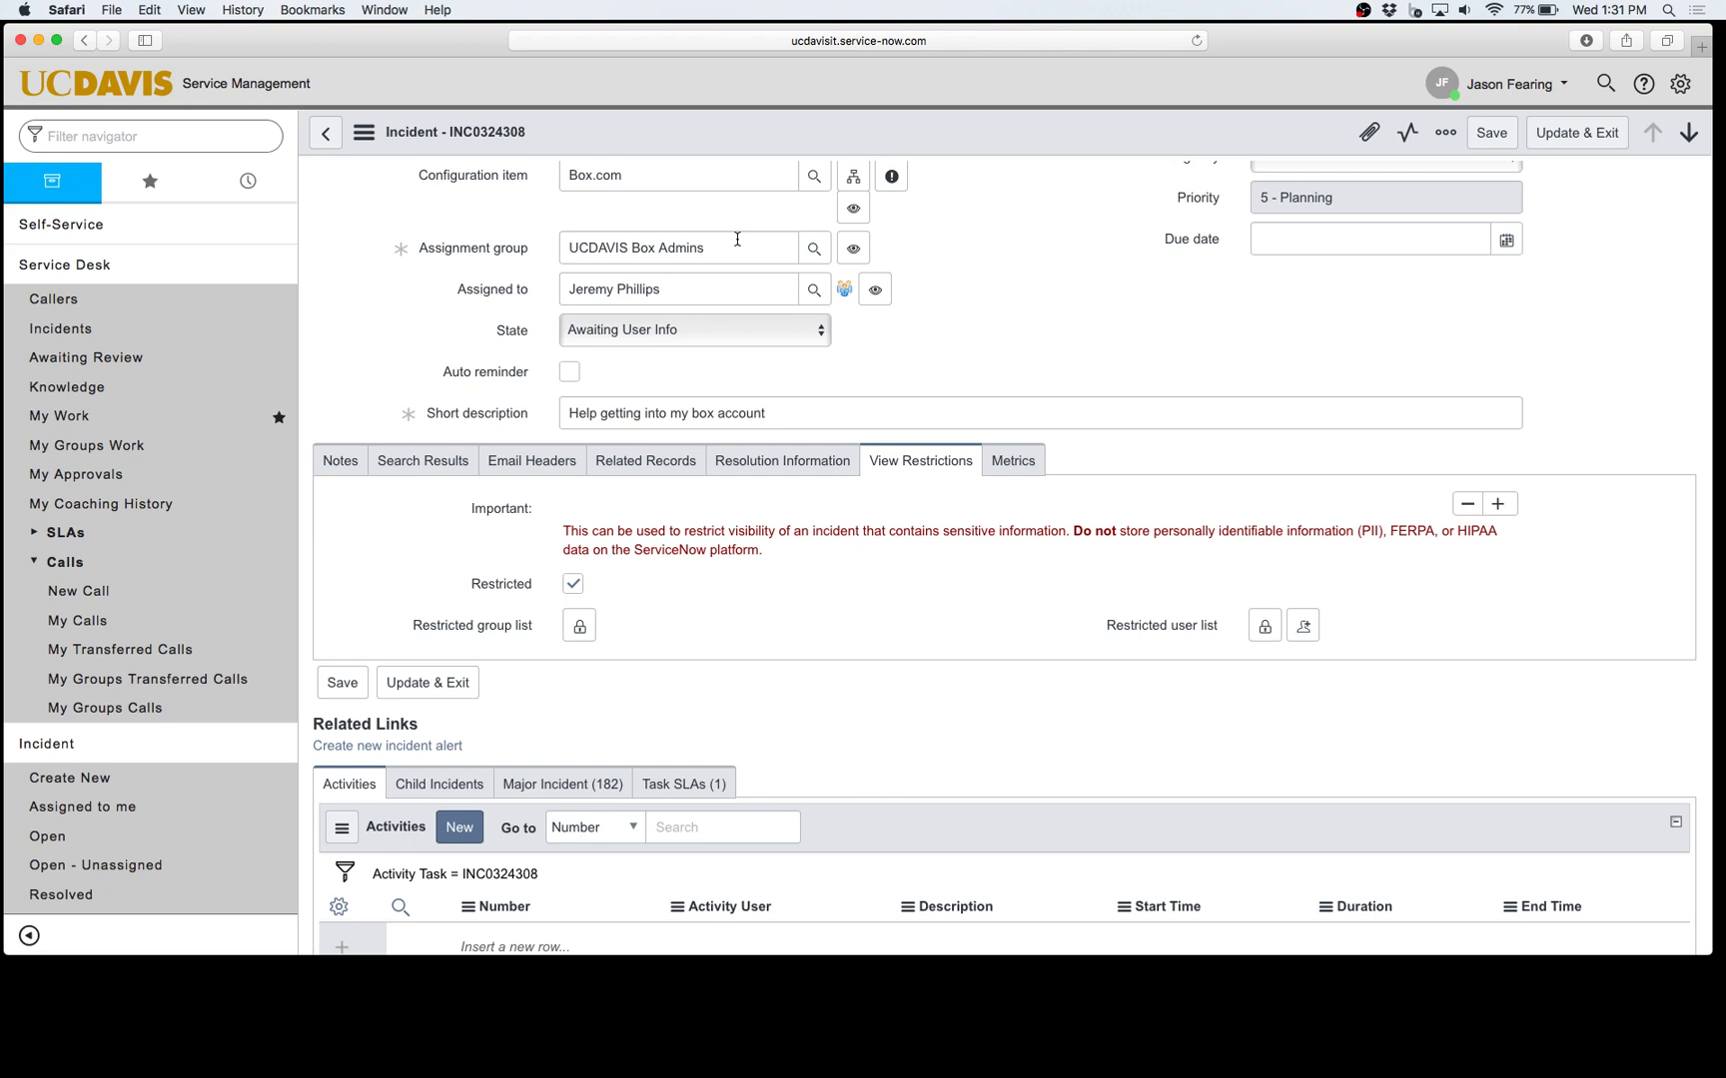
scroll(783, 411, up, 1)
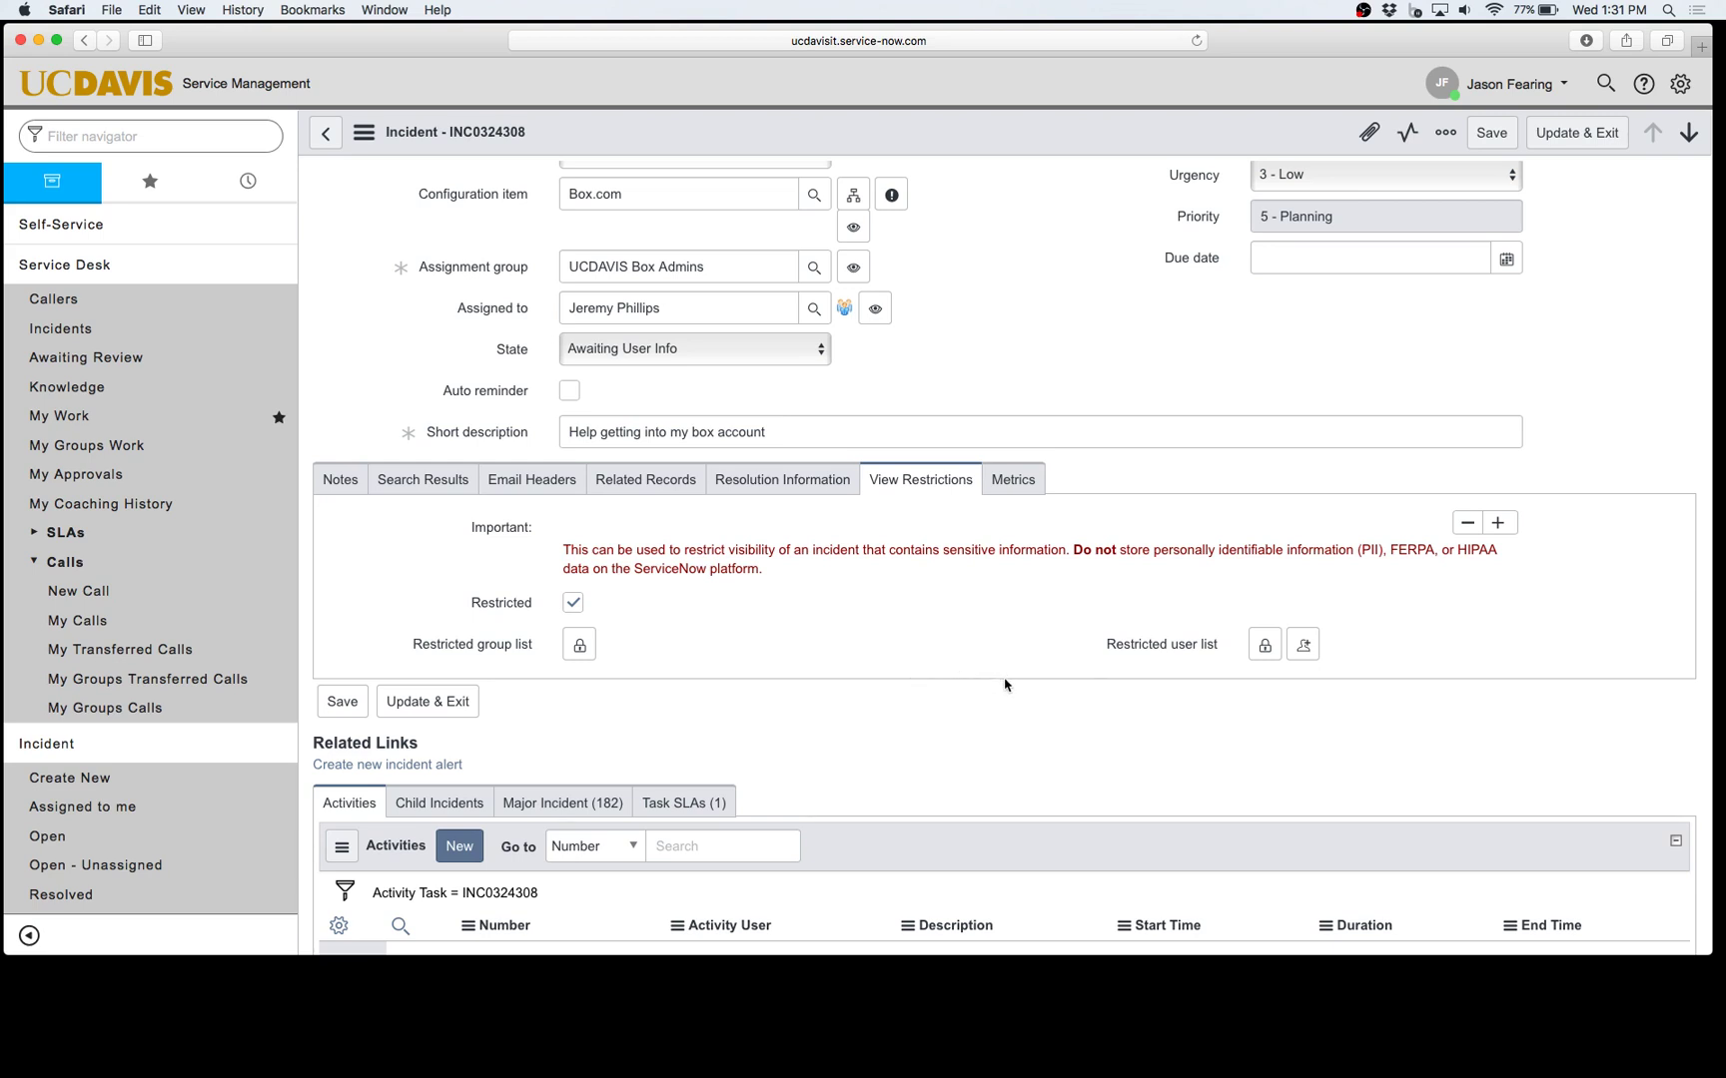
Step: Add yourself to the restricted user list, then unlock the restricted group and user lists for editing
click(1304, 647)
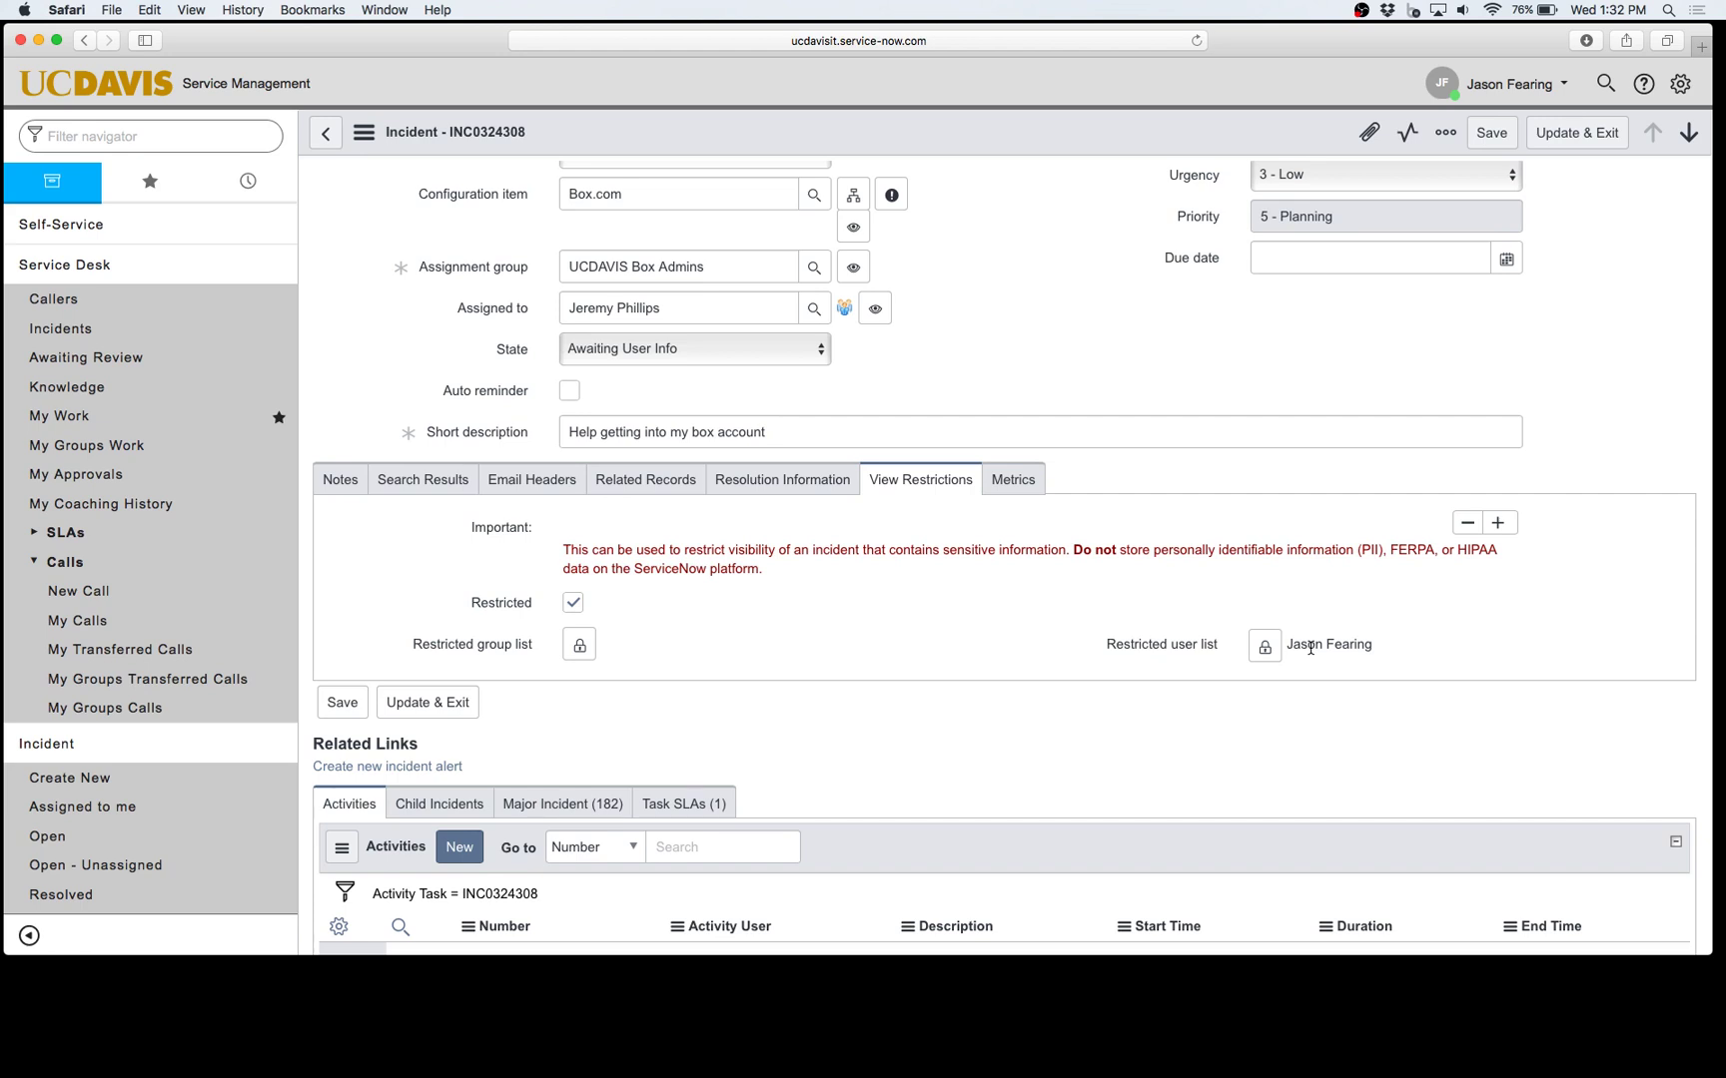
click(579, 644)
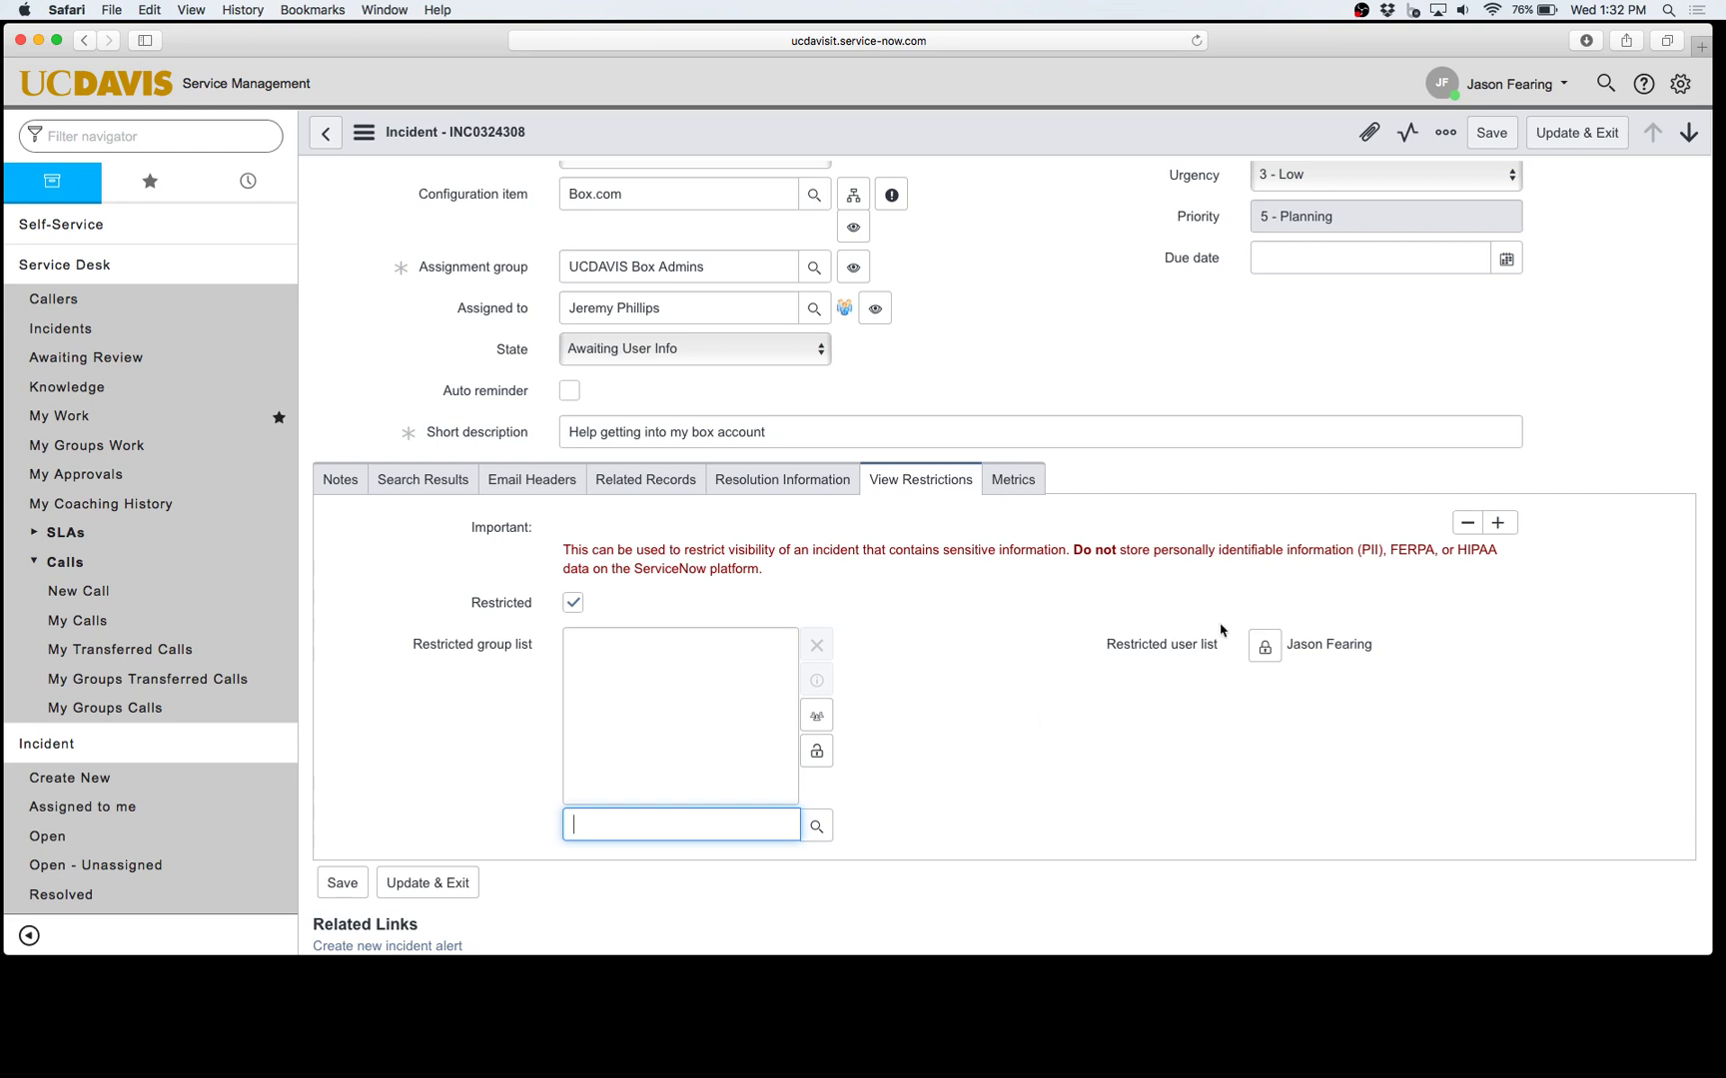
click(1264, 647)
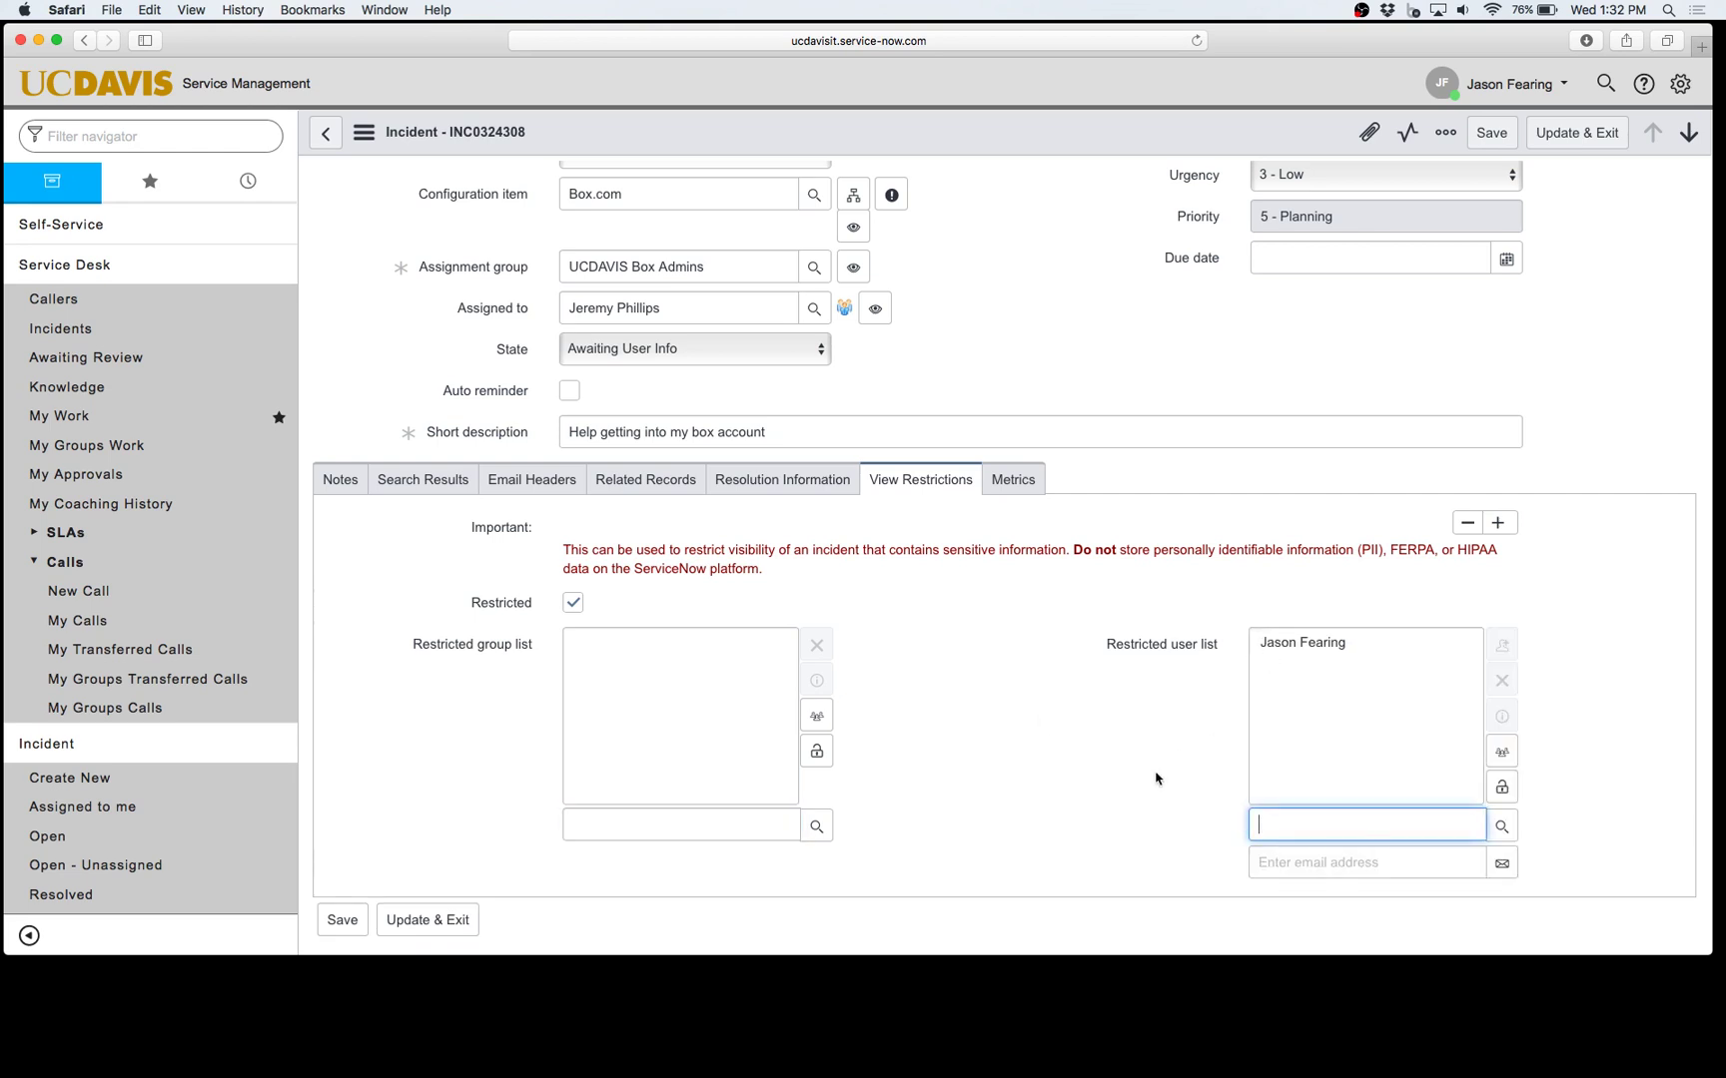